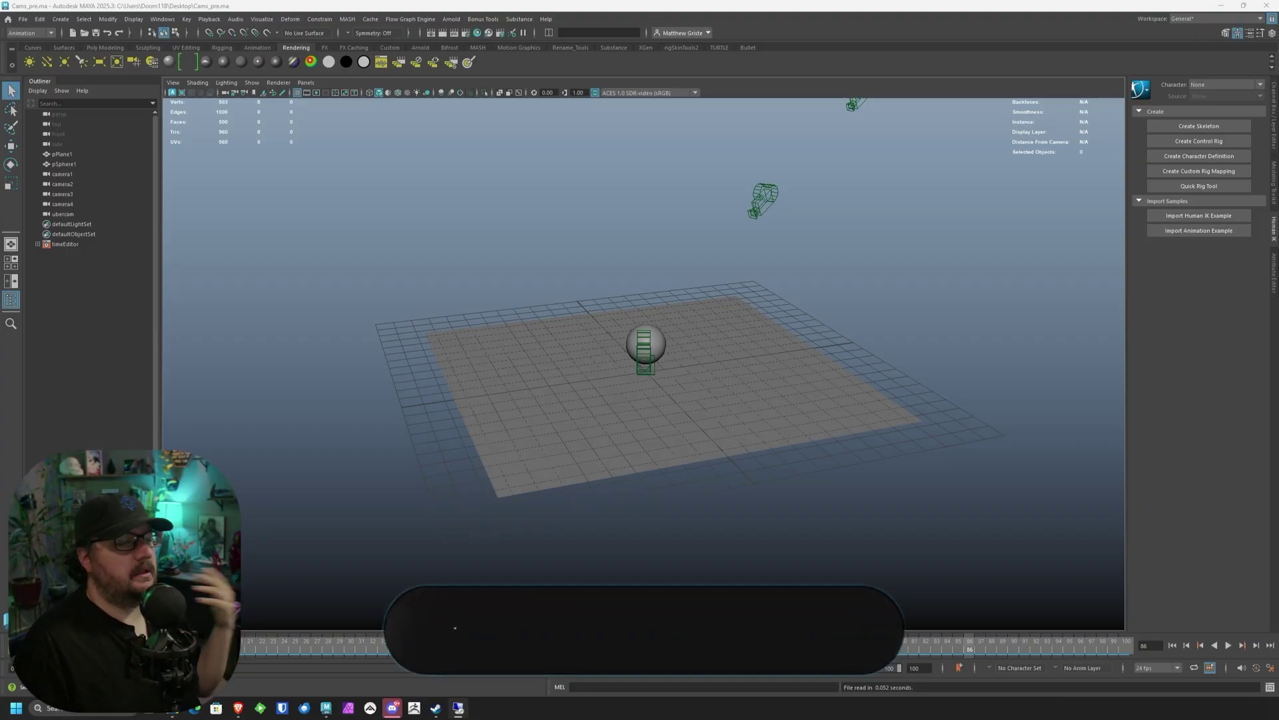
# Replay the camera animation from the first frame, then stop playback.
pyautogui.click(1173, 645)
pyautogui.click(1227, 644)
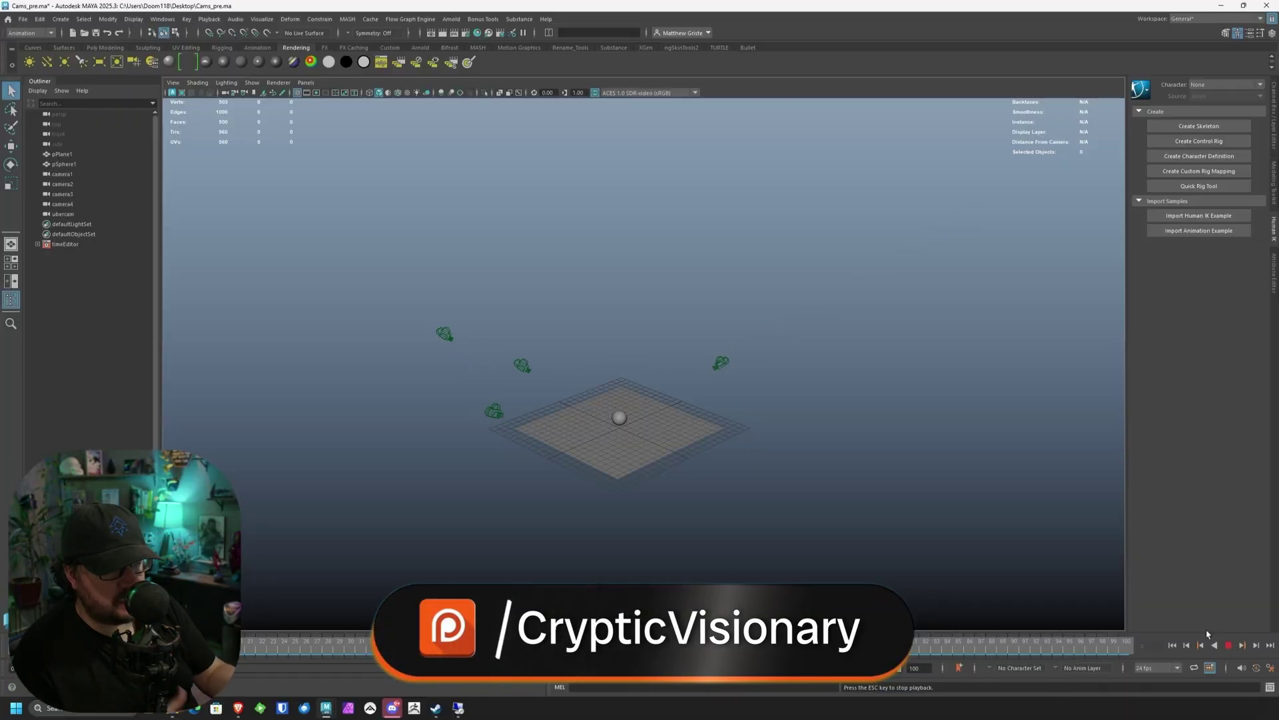
pyautogui.click(1214, 644)
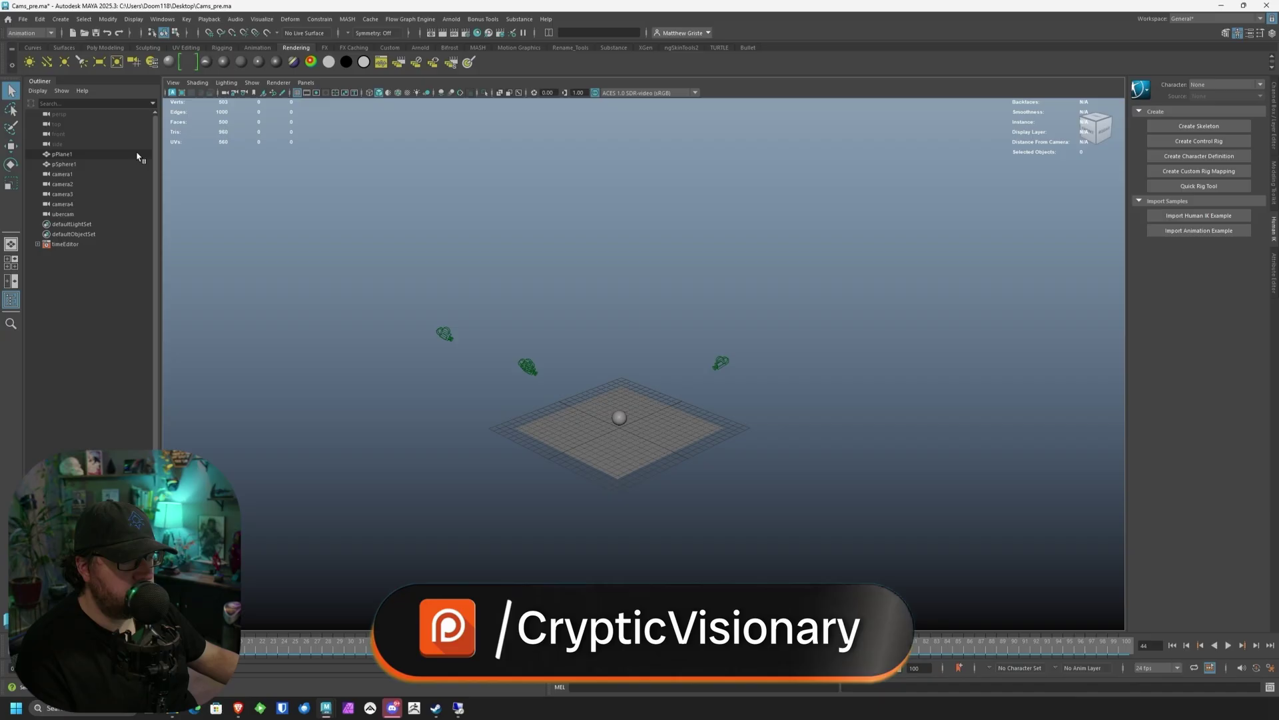
# Delete the ubercam camera, leaving the plane, sphere and camera1–camera4.
pyautogui.click(82, 215)
pyautogui.press('Delete')
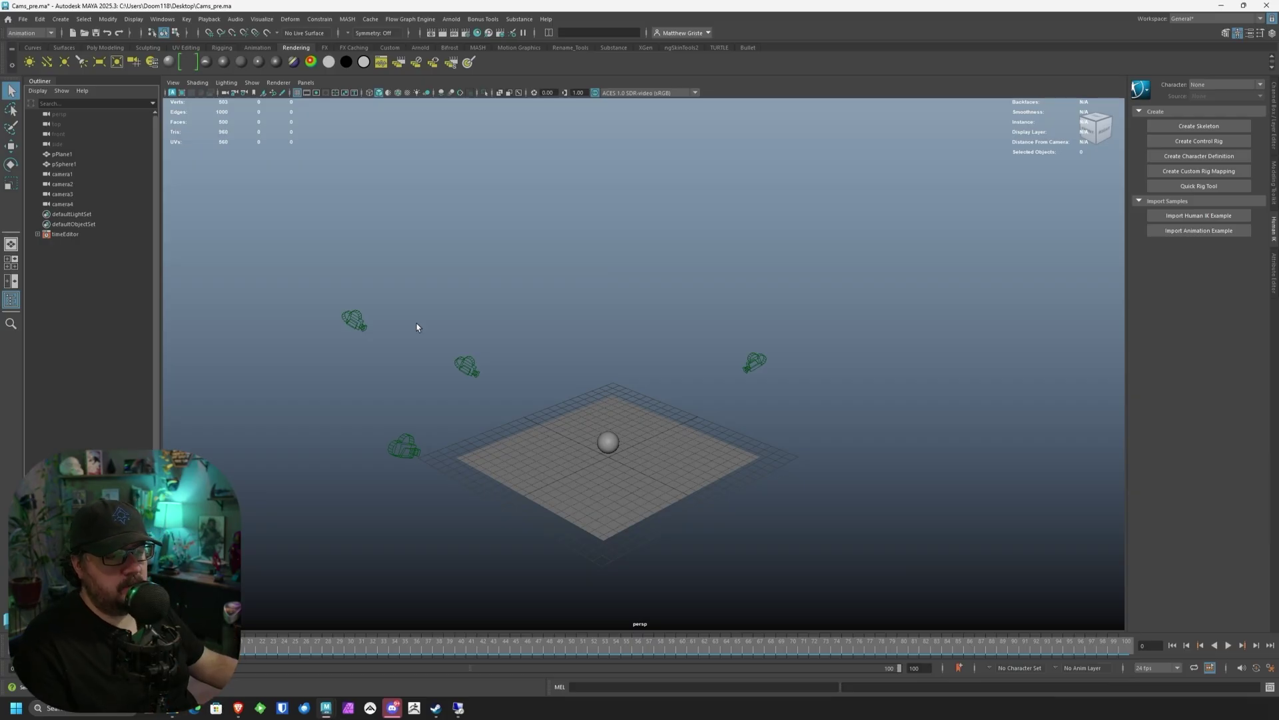
pyautogui.keyDown('alt'); pyautogui.moveTo(418, 327); pyautogui.dragTo(510, 300); pyautogui.keyUp('alt')
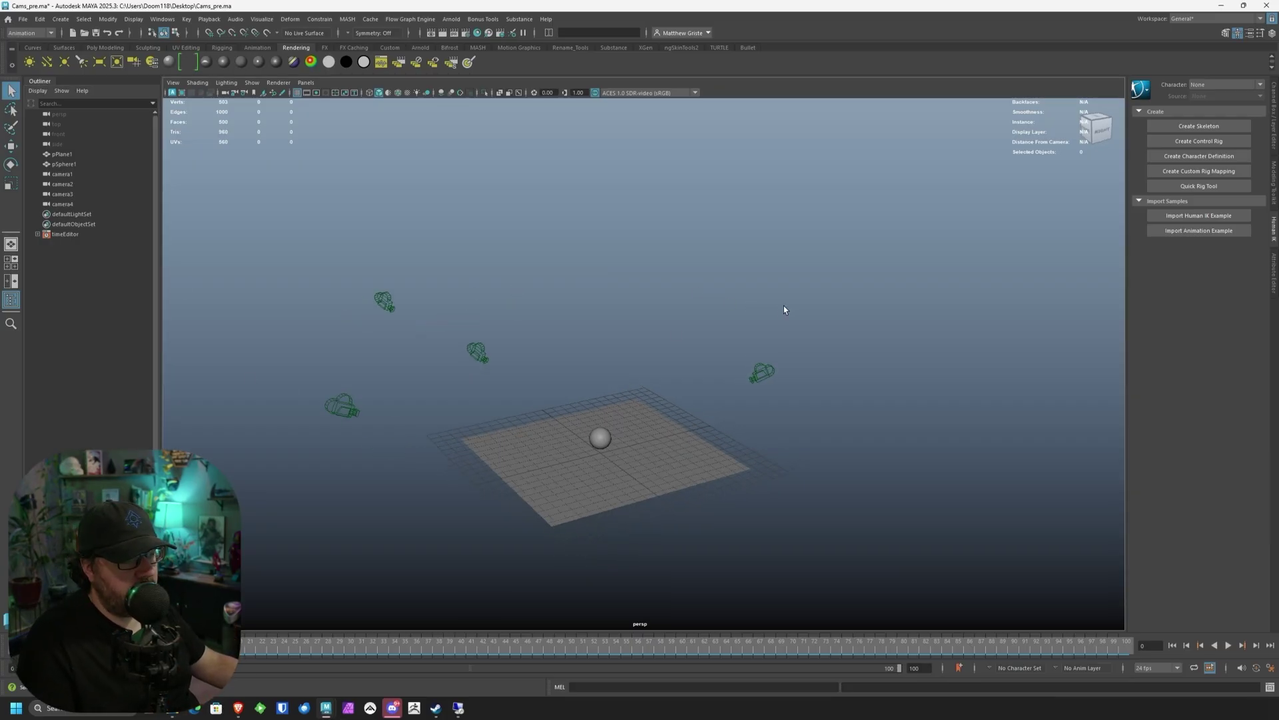
pyautogui.keyDown('alt'); pyautogui.moveTo(685, 354); pyautogui.dragTo(573, 355); pyautogui.keyUp('alt')
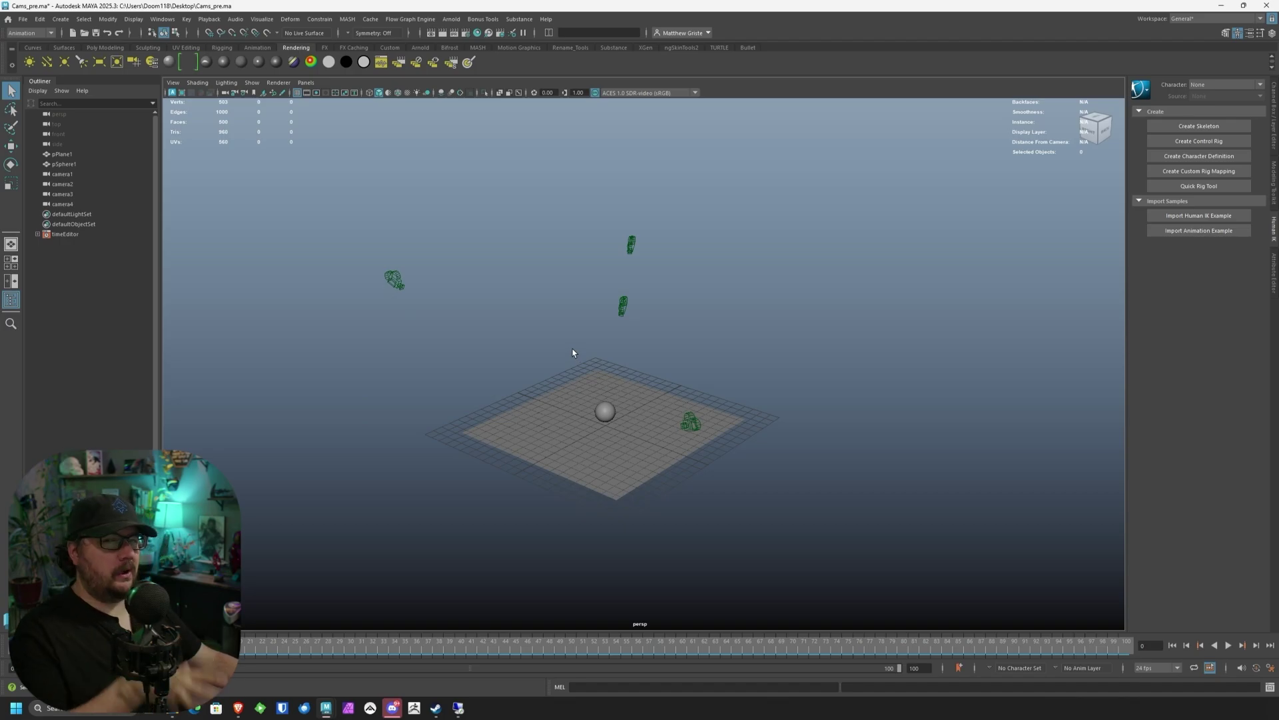
pyautogui.moveTo(573, 353)
pyautogui.keyDown('alt'); pyautogui.mouseDown()
pyautogui.moveTo(611, 320)
pyautogui.moveTo(586, 293)
pyautogui.mouseUp(); pyautogui.keyUp('alt')
# Switch to the Rendering menu set and bring up the Render Setup window.
pyautogui.press('F6')
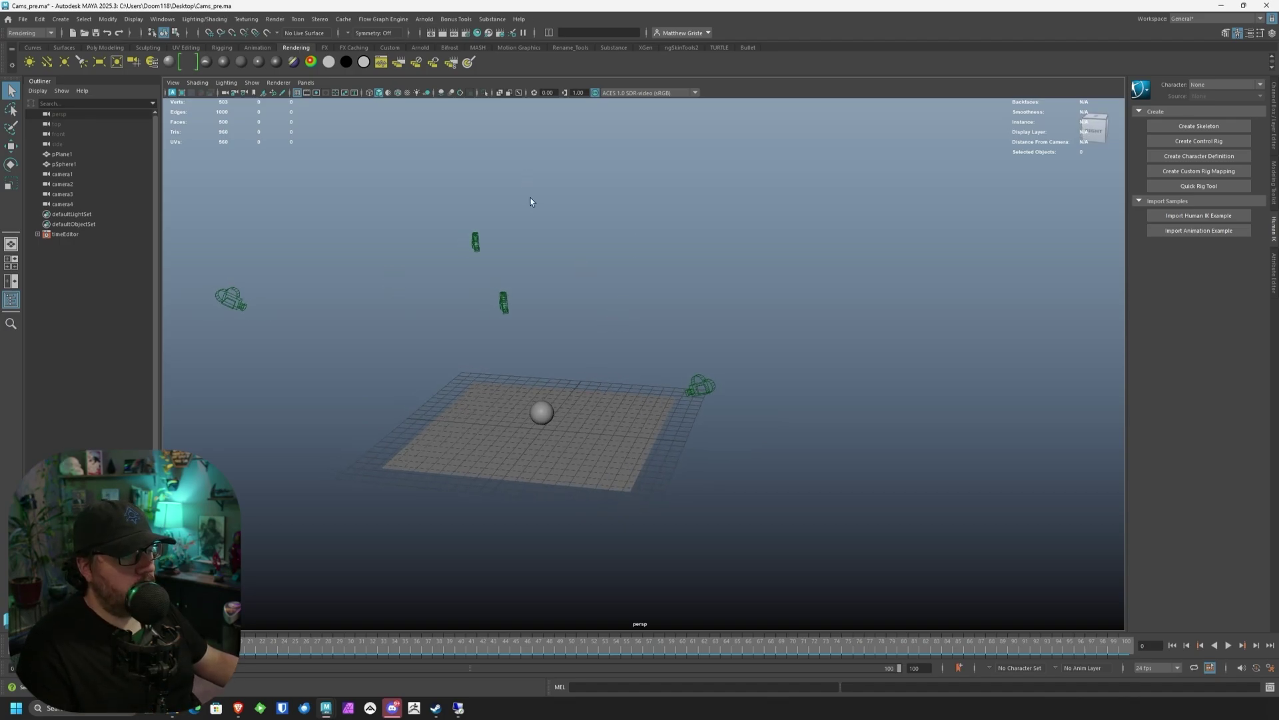
pyautogui.click(501, 35)
pyautogui.moveTo(468, 52); pyautogui.dragTo(468, 175)
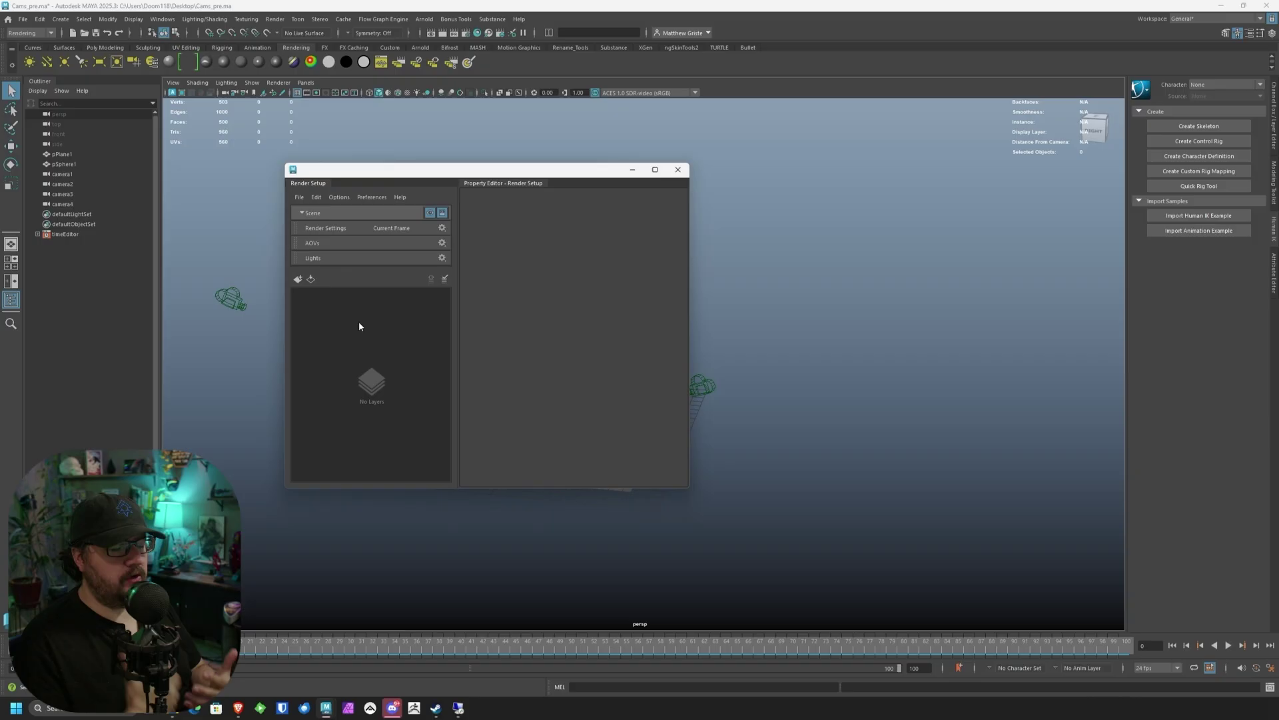
# Create a render layer named Camera_1 and select it for editing.
pyautogui.click(299, 279)
pyautogui.write('Cam')
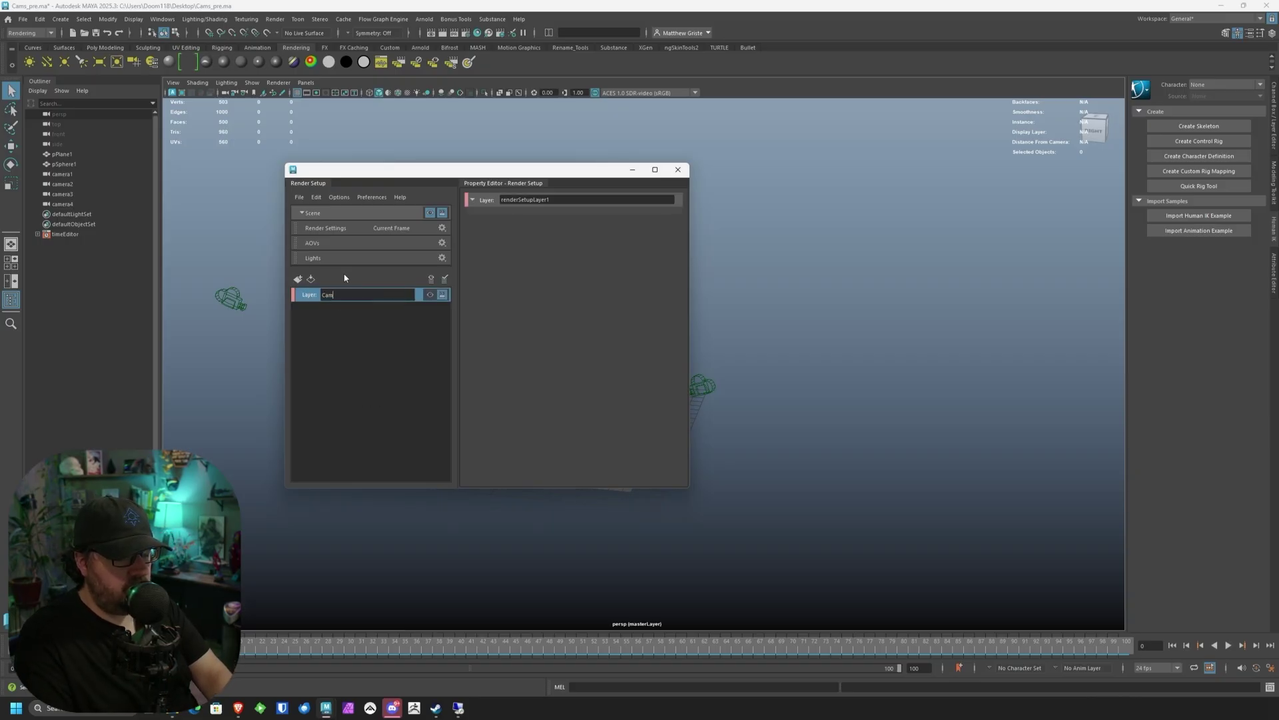
pyautogui.write('era 1')
pyautogui.press('Return')
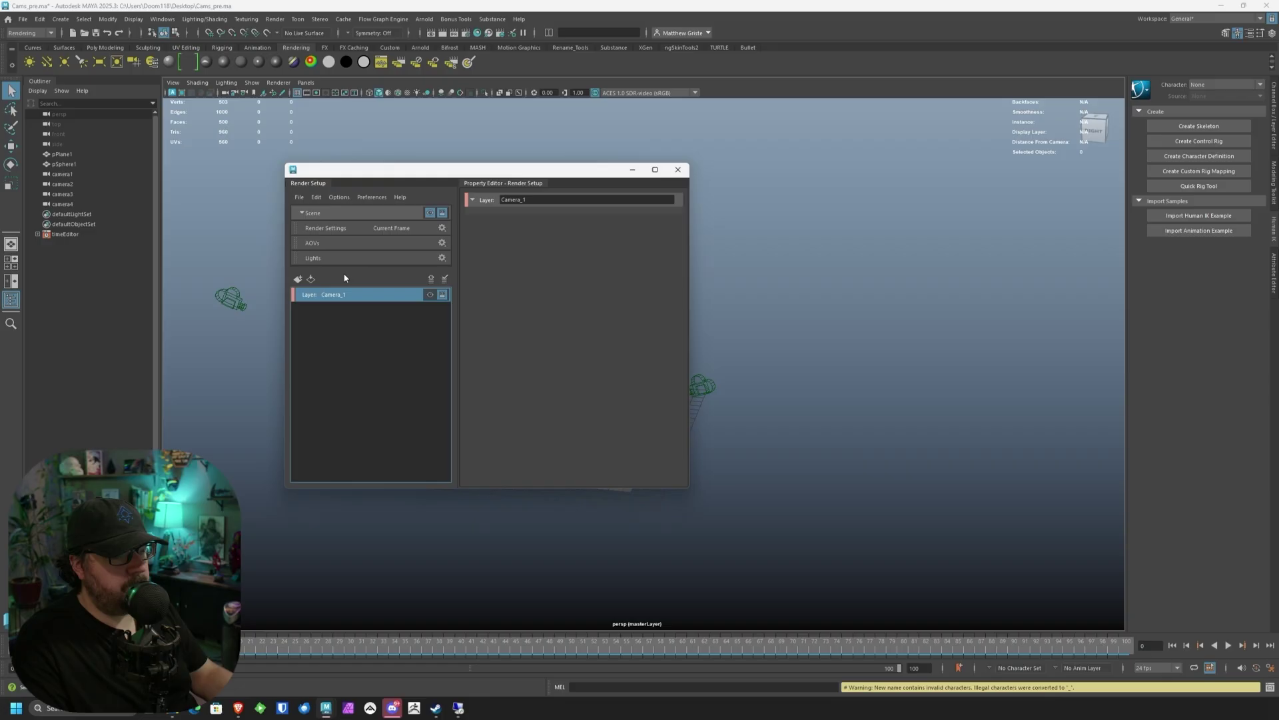
pyautogui.rightClick(326, 335)
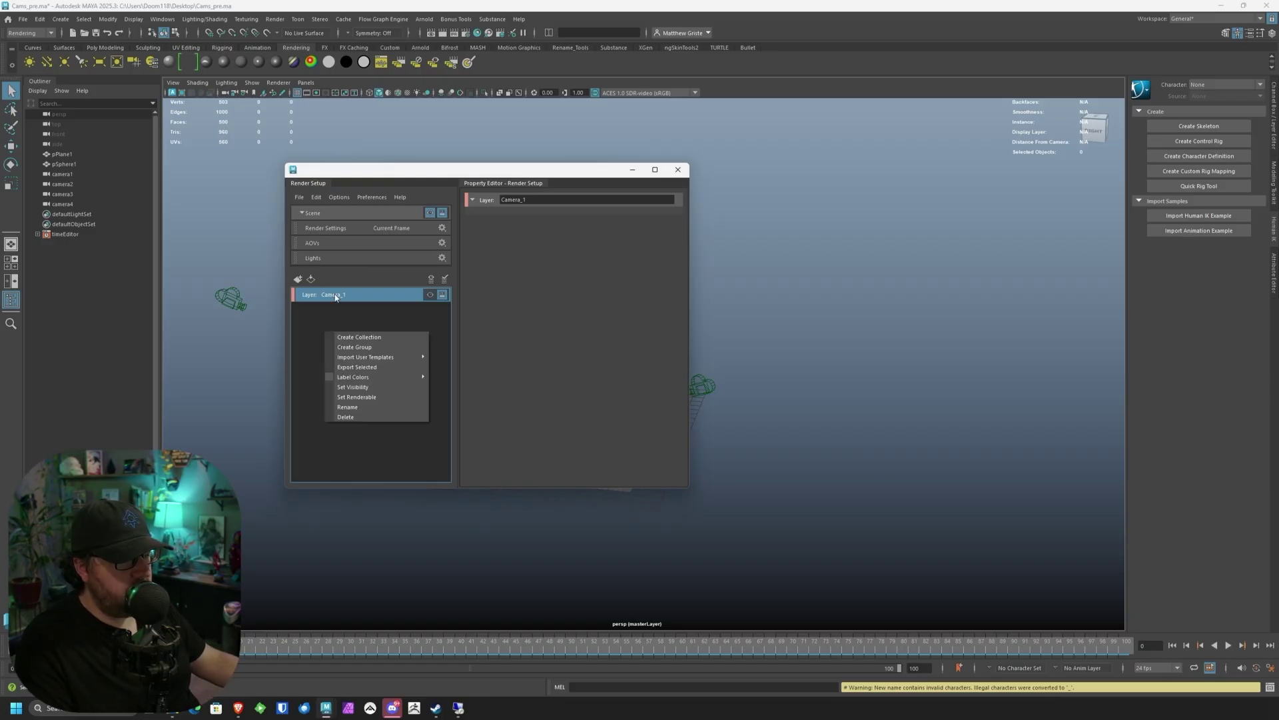
pyautogui.click(314, 317)
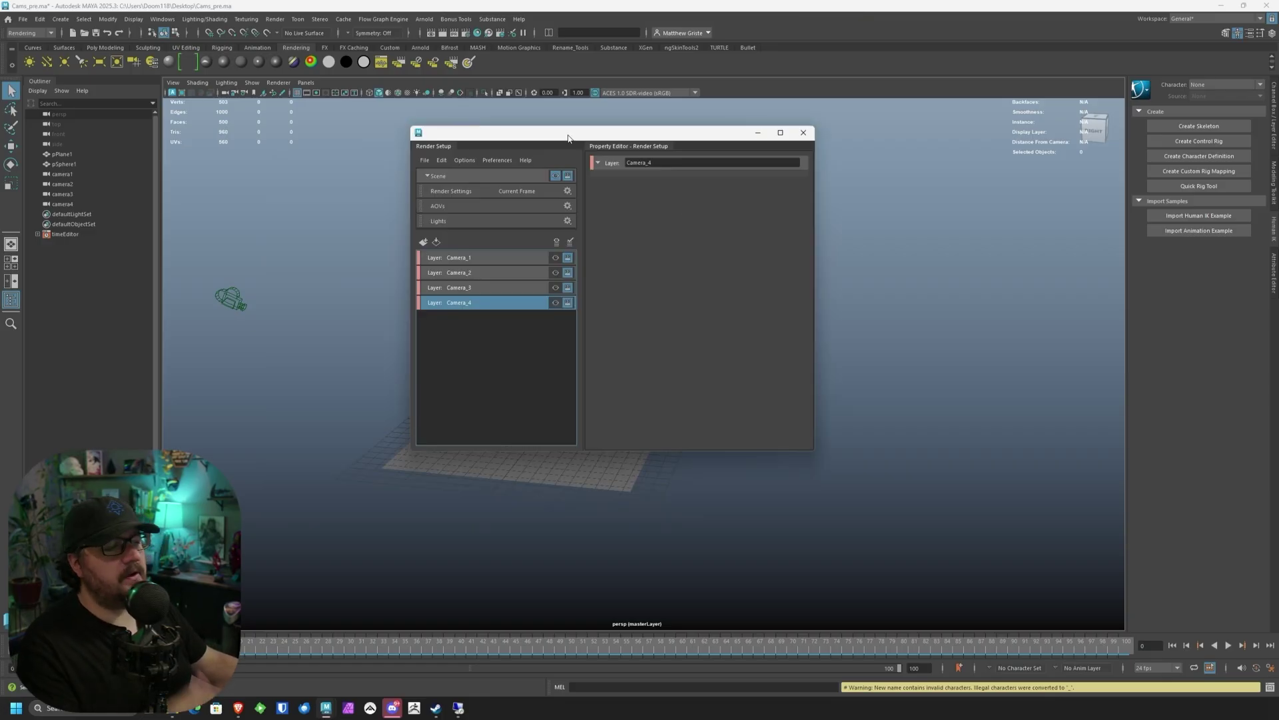
pyautogui.click(476, 260)
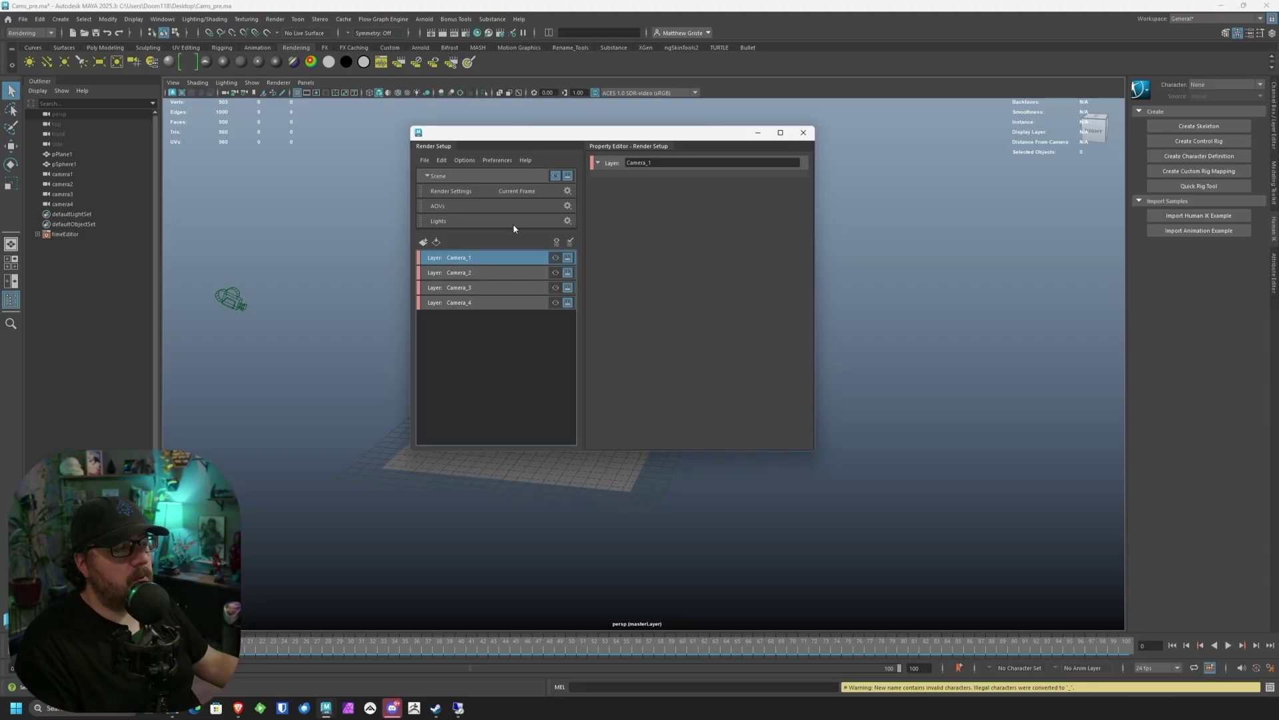
# Add collection1 to the Camera_1 layer and select pPlane1, pSphere1 and camera1.
pyautogui.rightClick(445, 259)
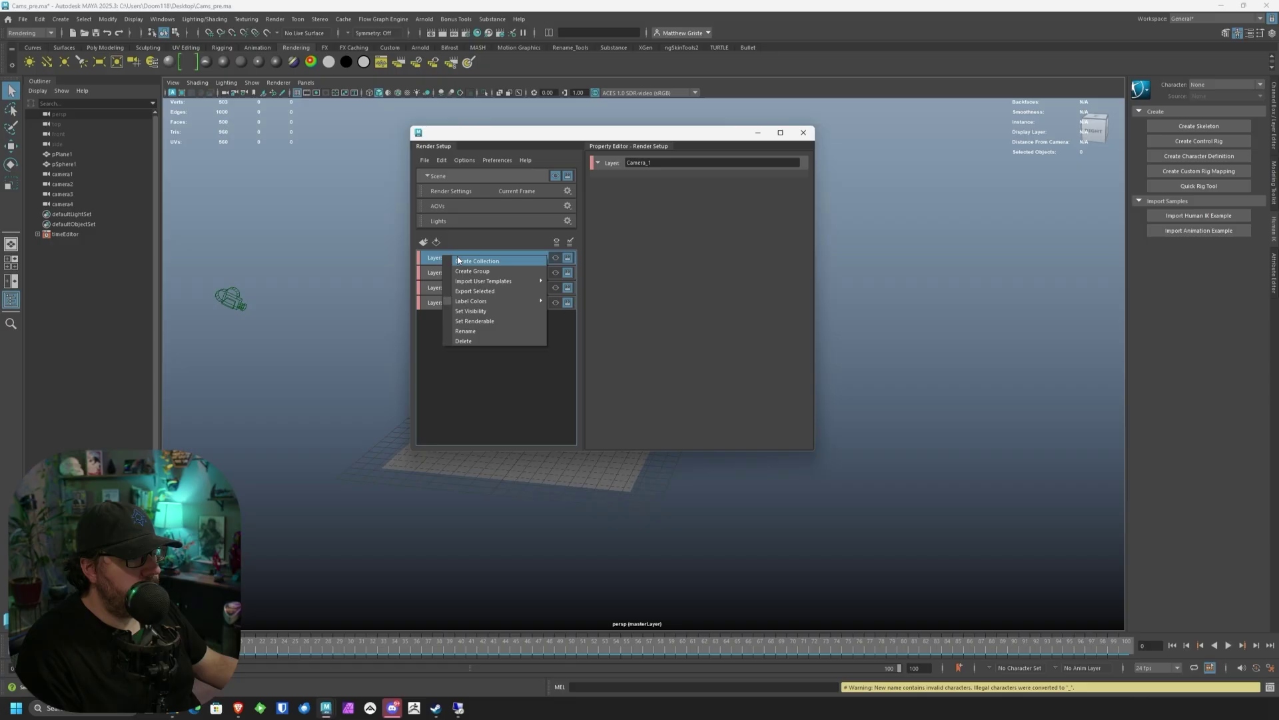
pyautogui.click(448, 261)
pyautogui.press('End')
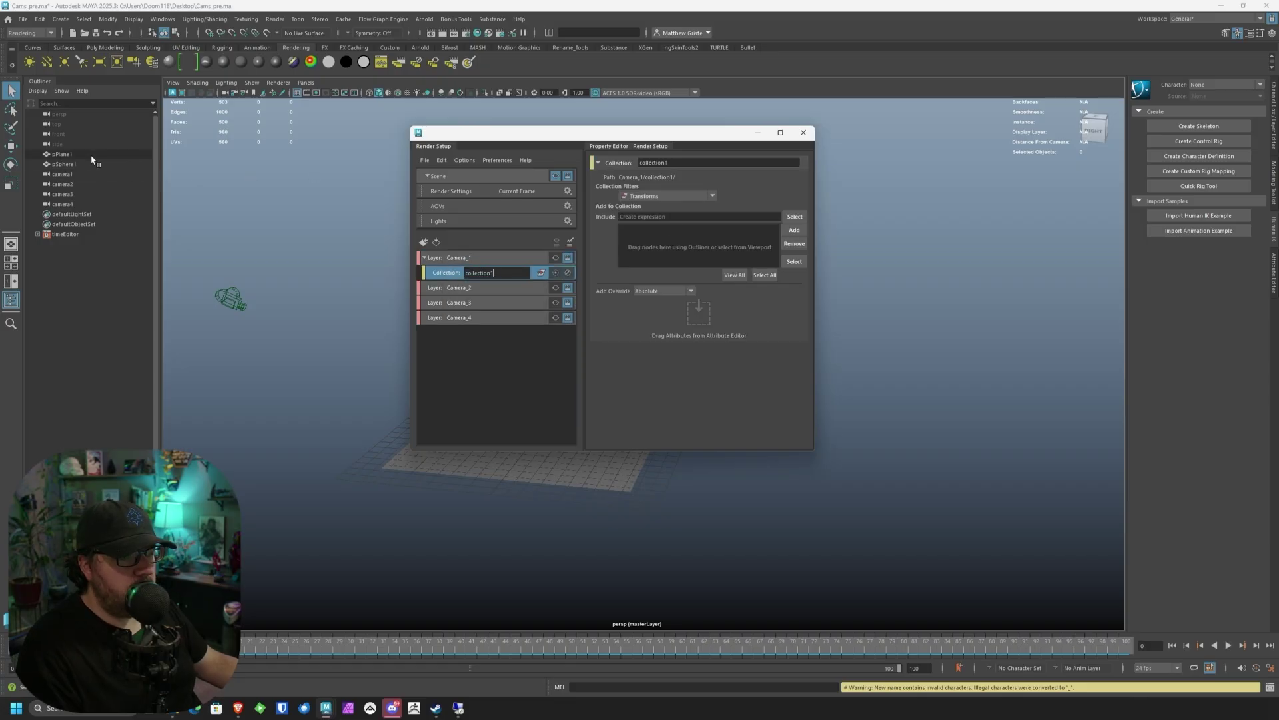
pyautogui.click(63, 153)
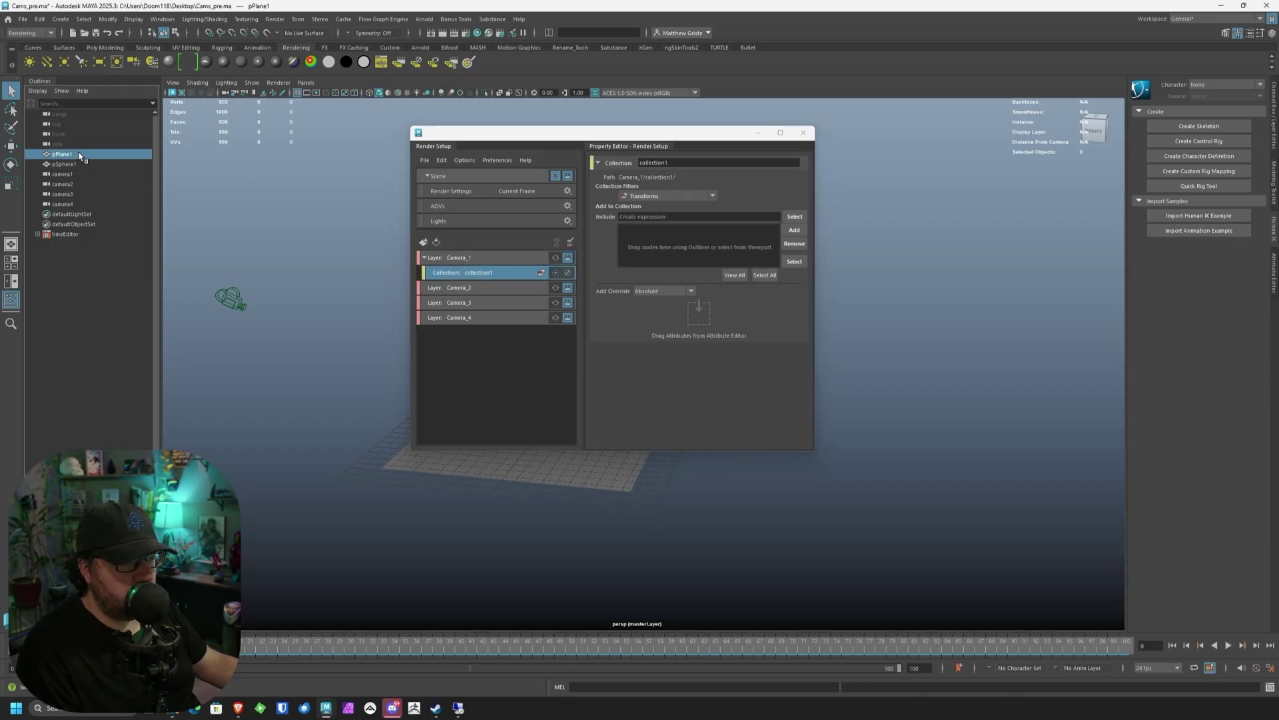
pyautogui.keyDown('shift'); pyautogui.click(67, 164); pyautogui.keyUp('shift')
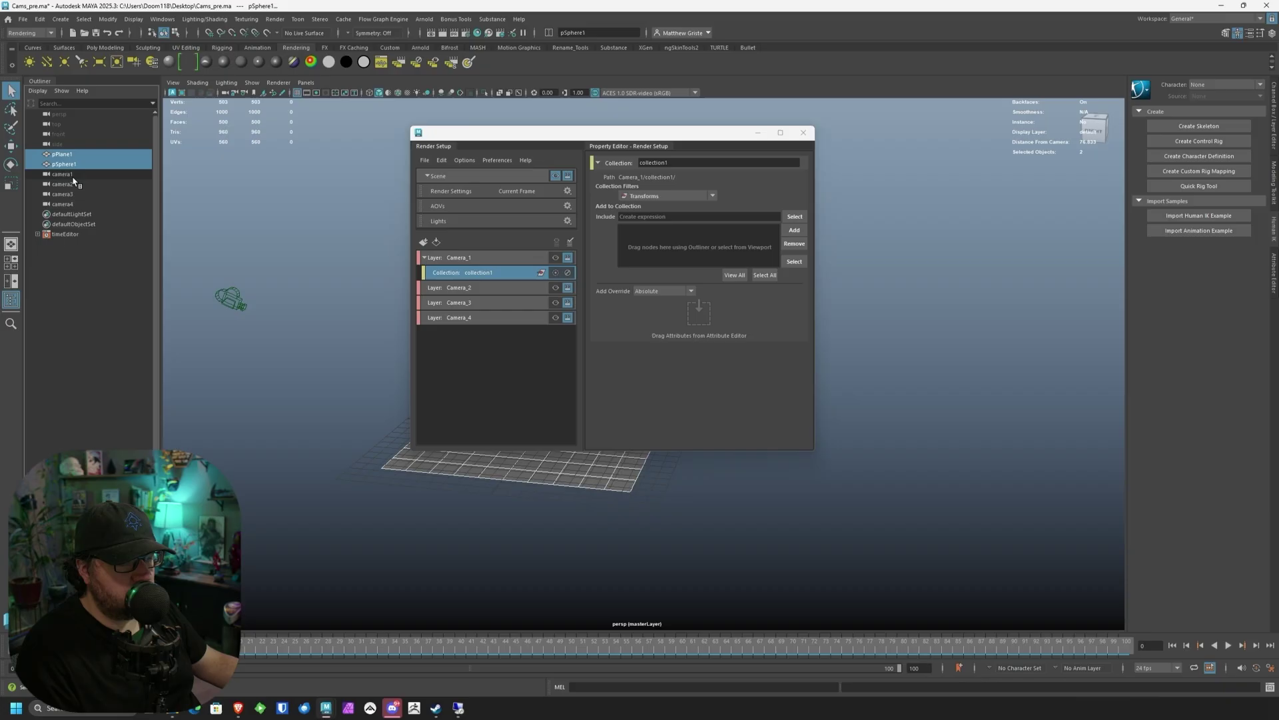
pyautogui.keyDown('shift'); pyautogui.click(72, 175); pyautogui.keyUp('shift')
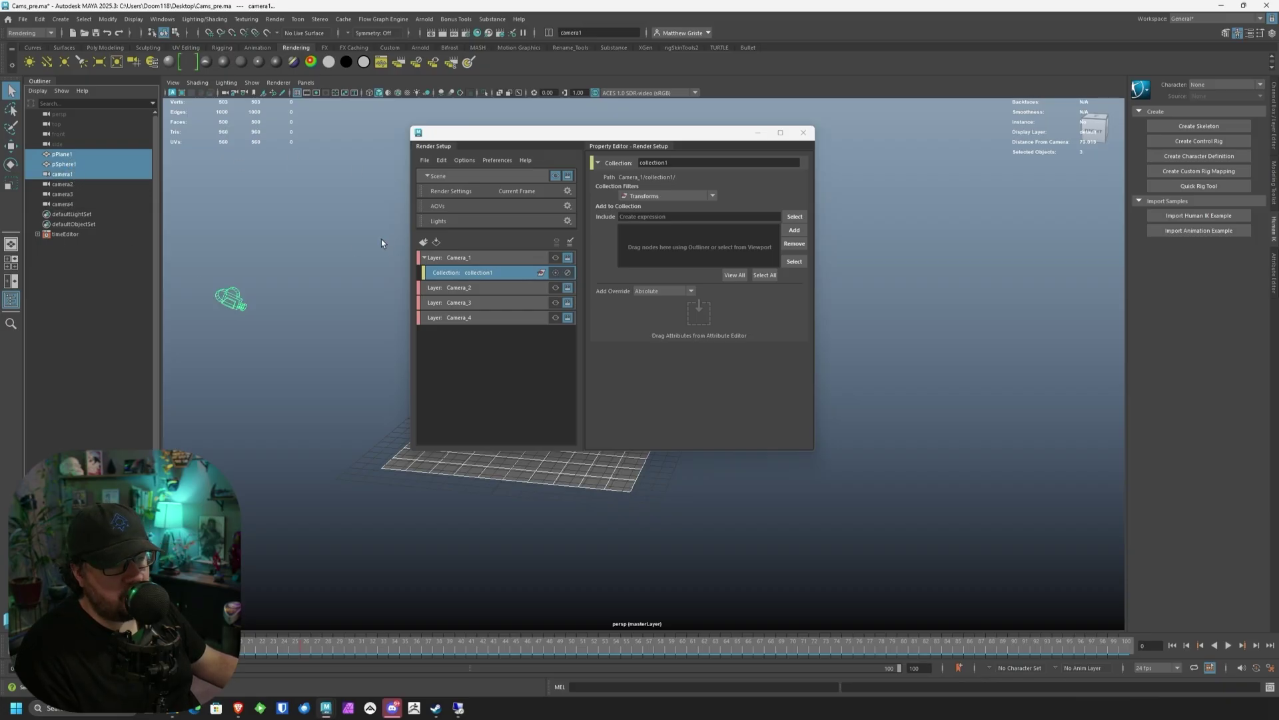
pyautogui.moveTo(506, 132); pyautogui.dragTo(757, 136)
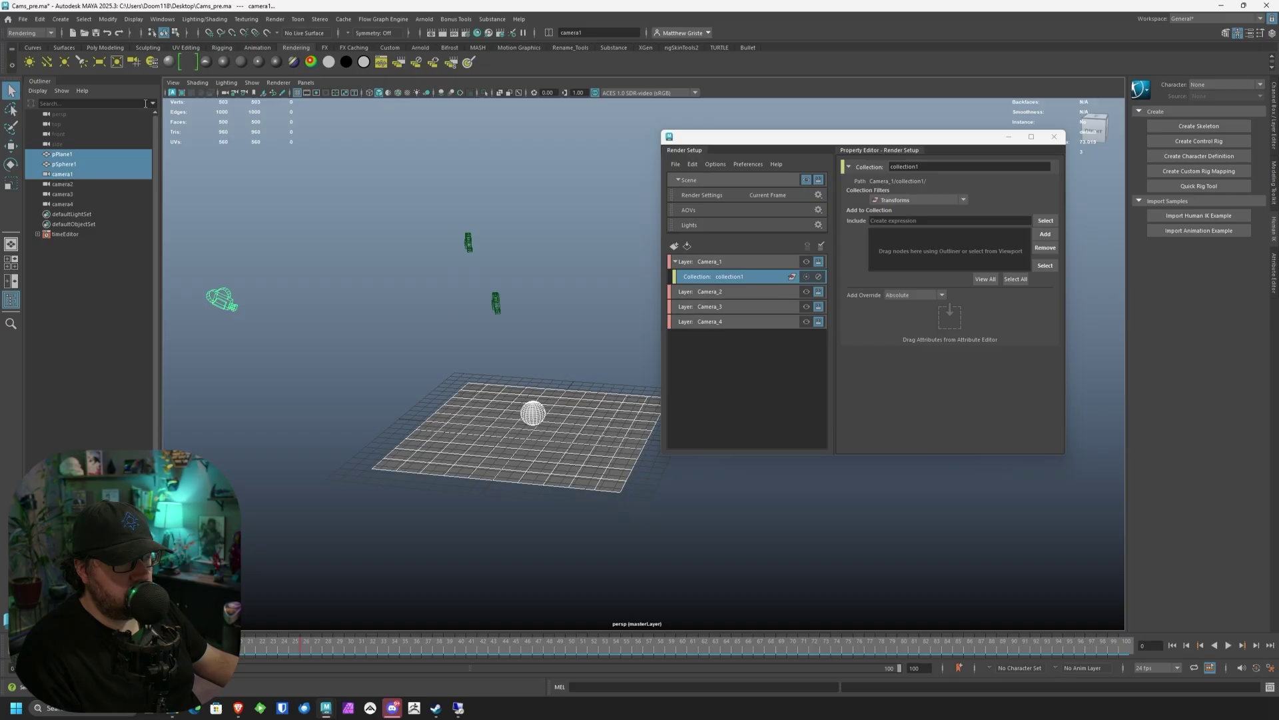
# Create a large area light, lay it flat and raise it high above the plane.
pyautogui.click(100, 63)
pyautogui.press('r')
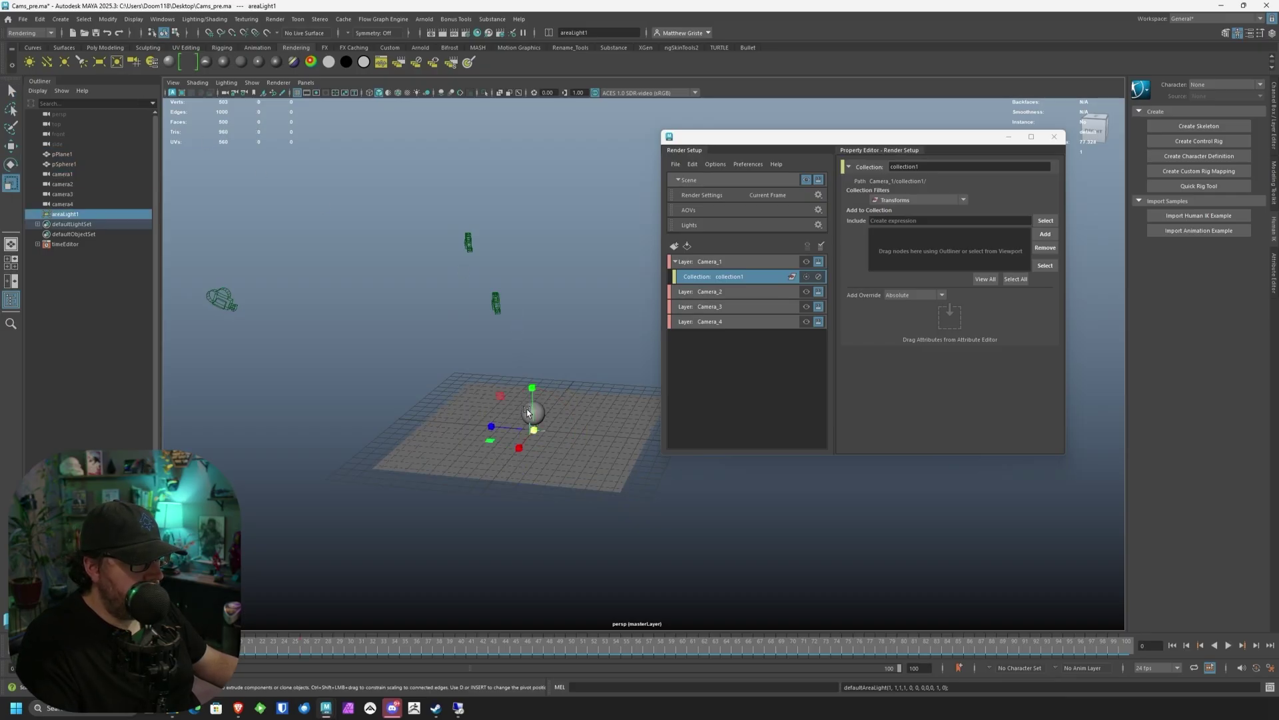
pyautogui.moveTo(534, 430); pyautogui.dragTo(745, 414)
pyautogui.press('e')
pyautogui.moveTo(559, 403); pyautogui.dragTo(599, 472)
pyautogui.press('w')
pyautogui.moveTo(533, 383); pyautogui.dragTo(550, 110)
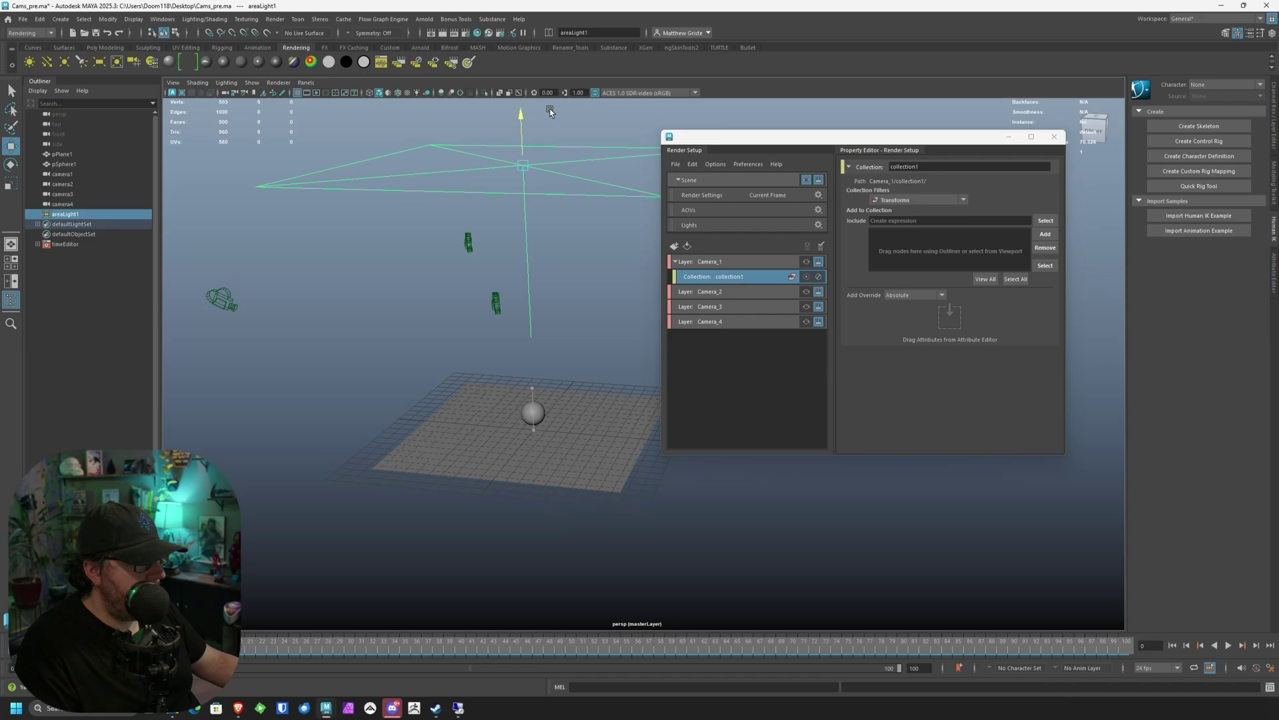
# Set the area light's Arnold exposure to 11.
pyautogui.click(1275, 130)
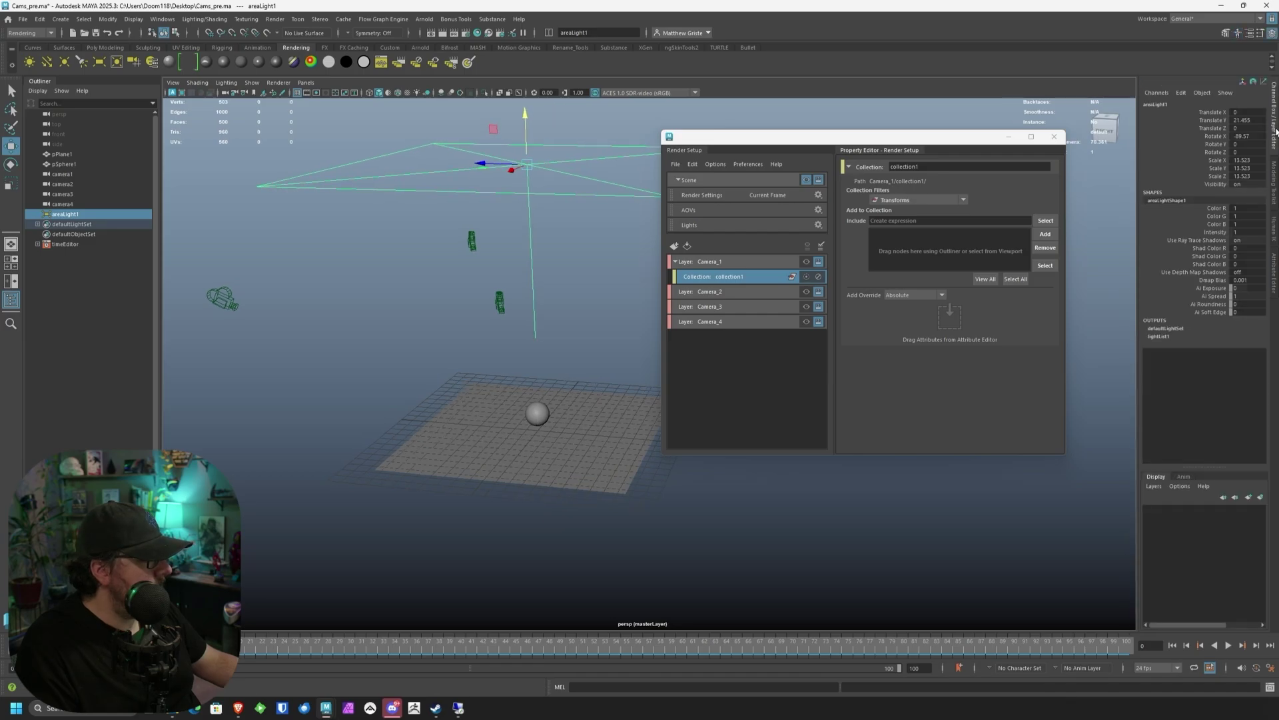
pyautogui.click(1273, 272)
pyautogui.moveTo(889, 150); pyautogui.dragTo(832, 147)
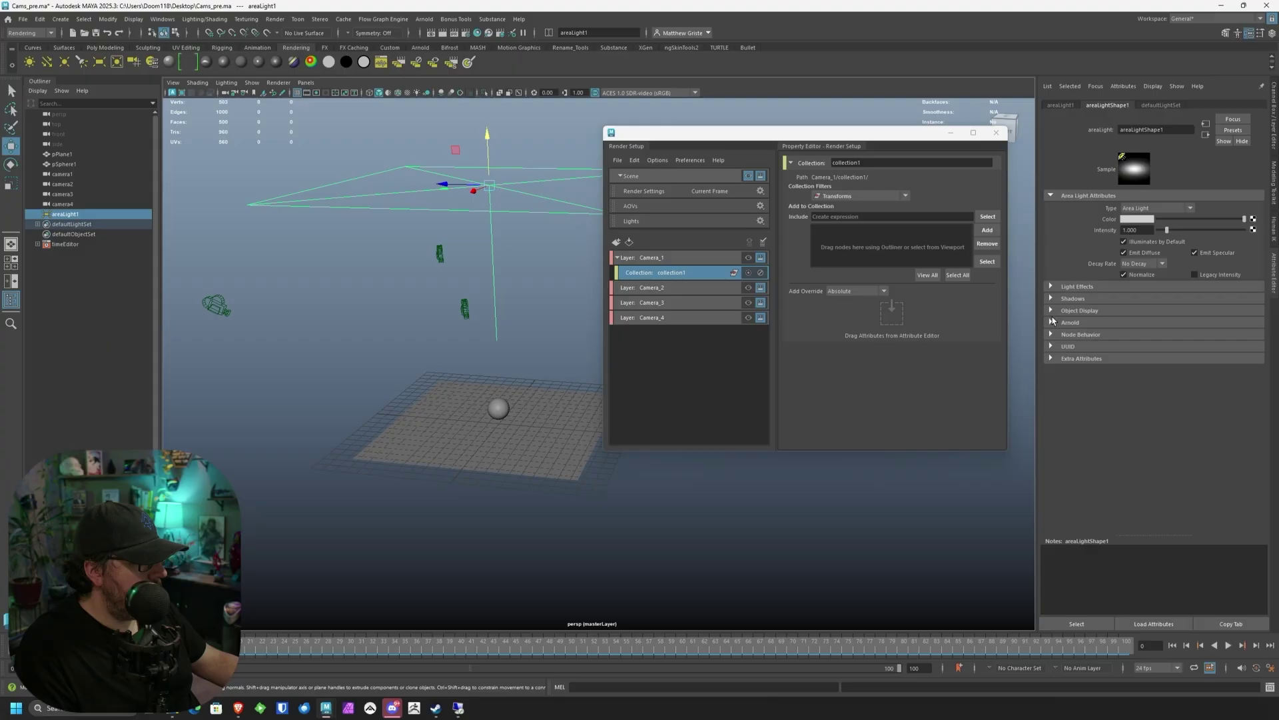
pyautogui.click(1051, 322)
pyautogui.write('11')
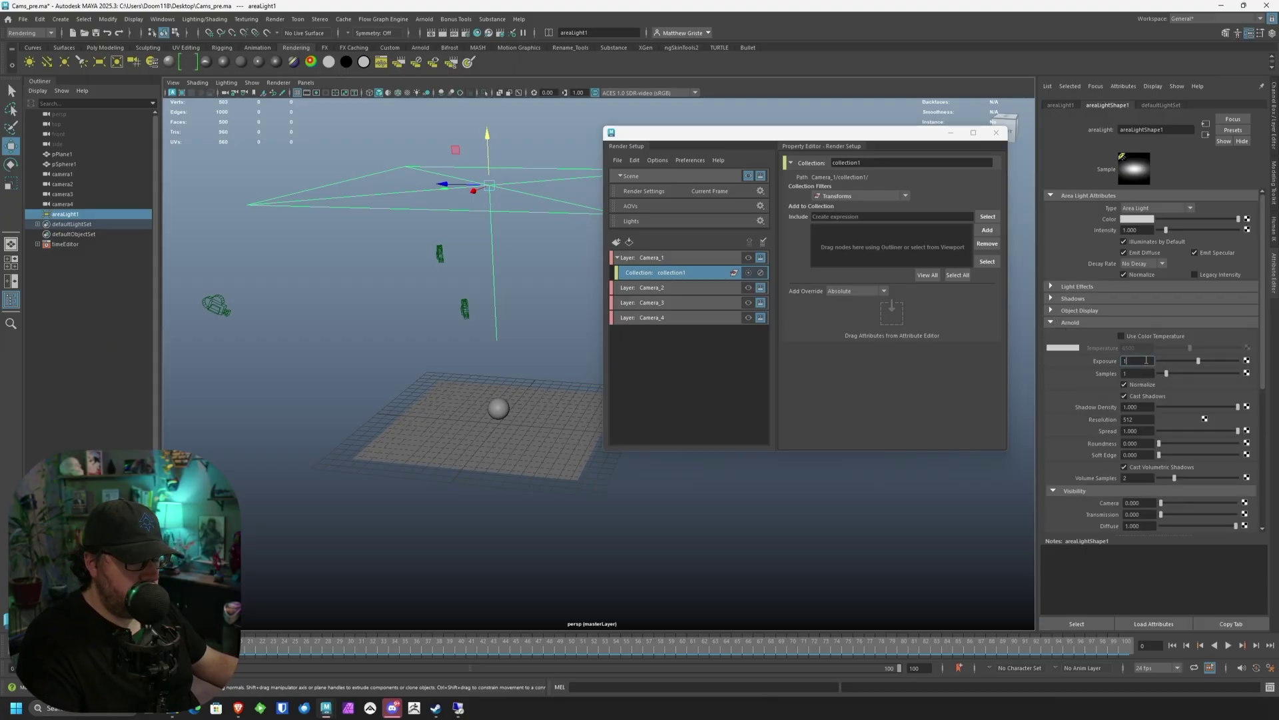
pyautogui.press('Return')
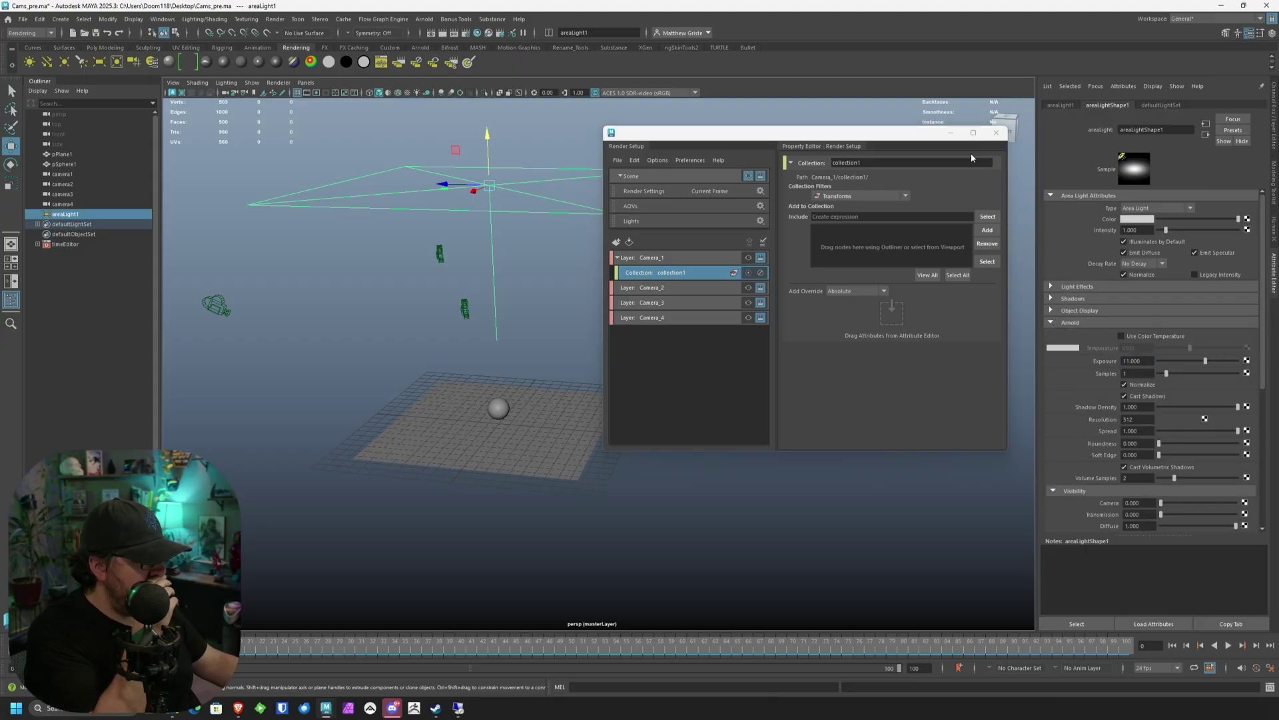
pyautogui.keyDown('alt'); pyautogui.moveTo(401, 291); pyautogui.dragTo(385, 287, button='middle'); pyautogui.keyUp('alt')
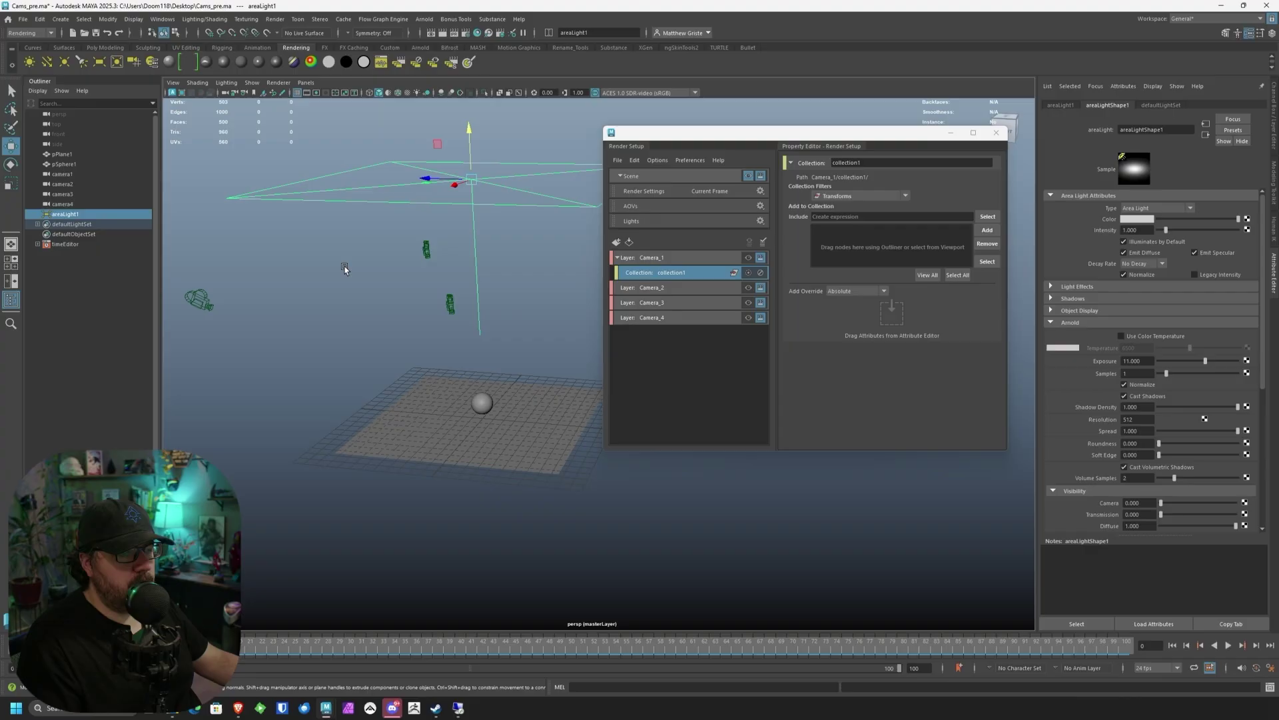
# Put pPlane1, pSphere1, camera1 and areaLight1 into collection1.
pyautogui.click(62, 154)
pyautogui.keyDown('shift'); pyautogui.click(64, 164); pyautogui.keyUp('shift')
pyautogui.keyDown('shift'); pyautogui.click(62, 174); pyautogui.keyUp('shift')
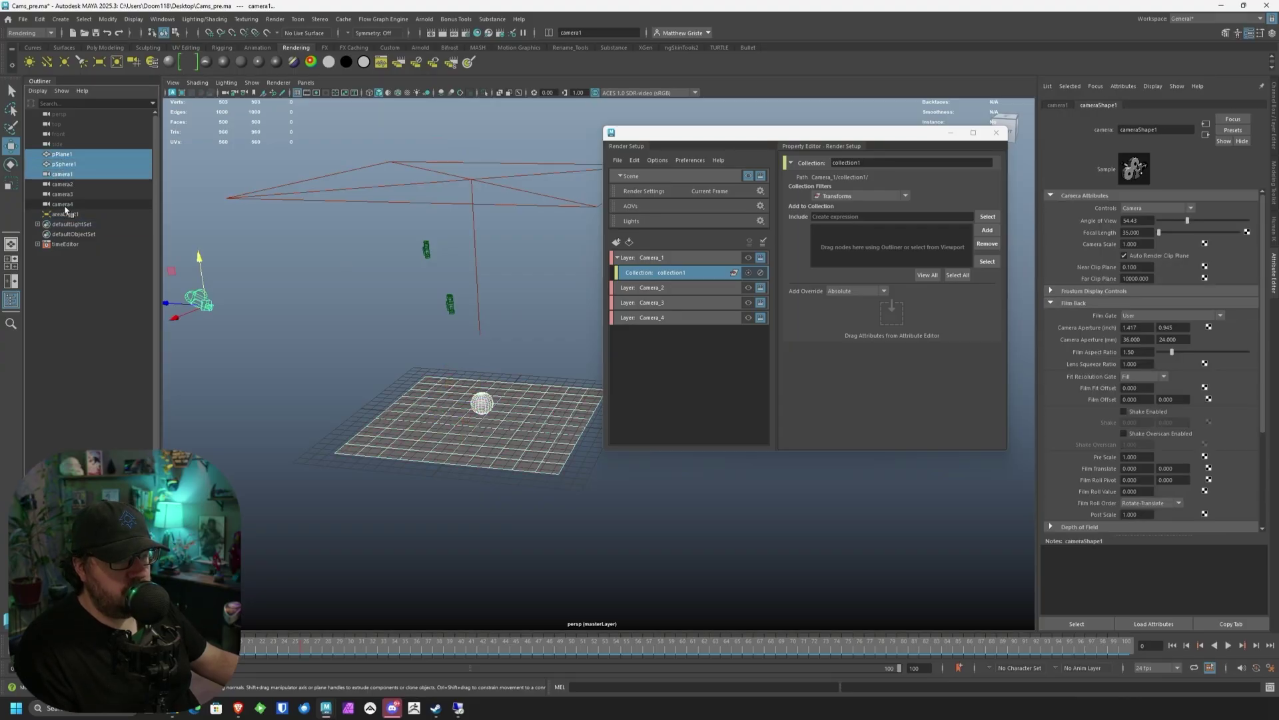
pyautogui.keyDown('shift'); pyautogui.click(66, 214); pyautogui.keyUp('shift')
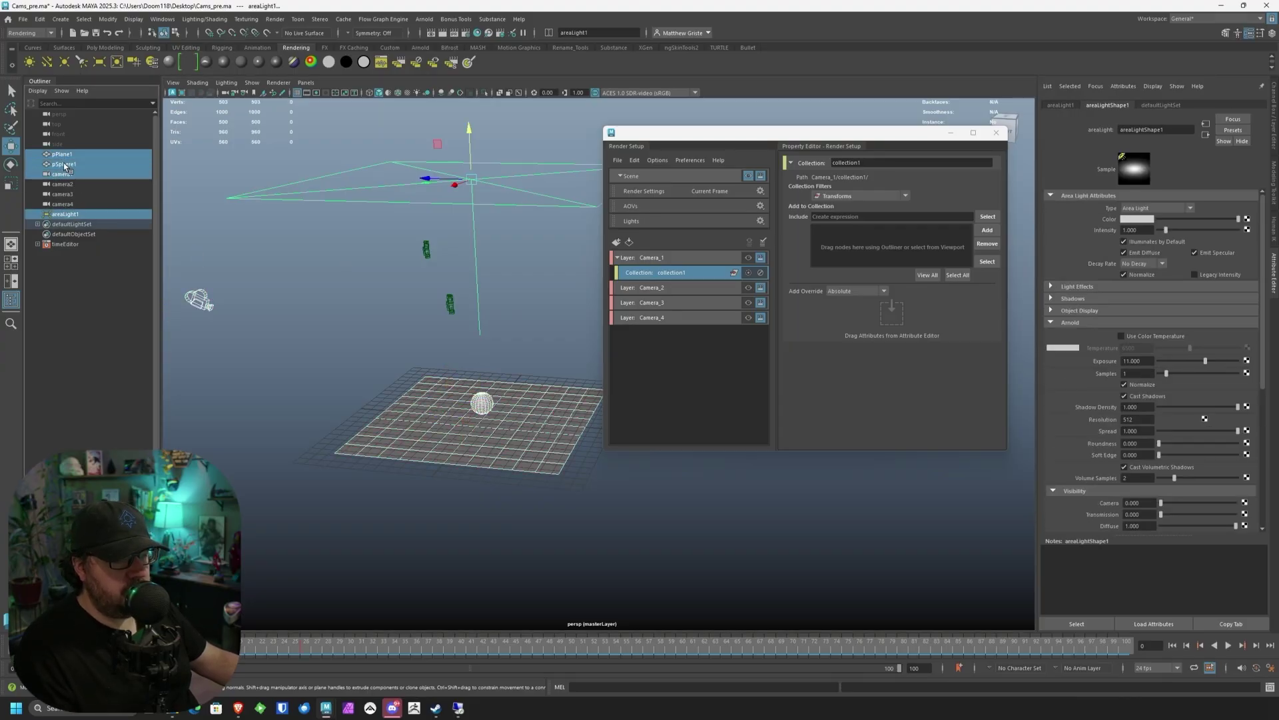
pyautogui.moveTo(64, 166); pyautogui.dragTo(857, 255)
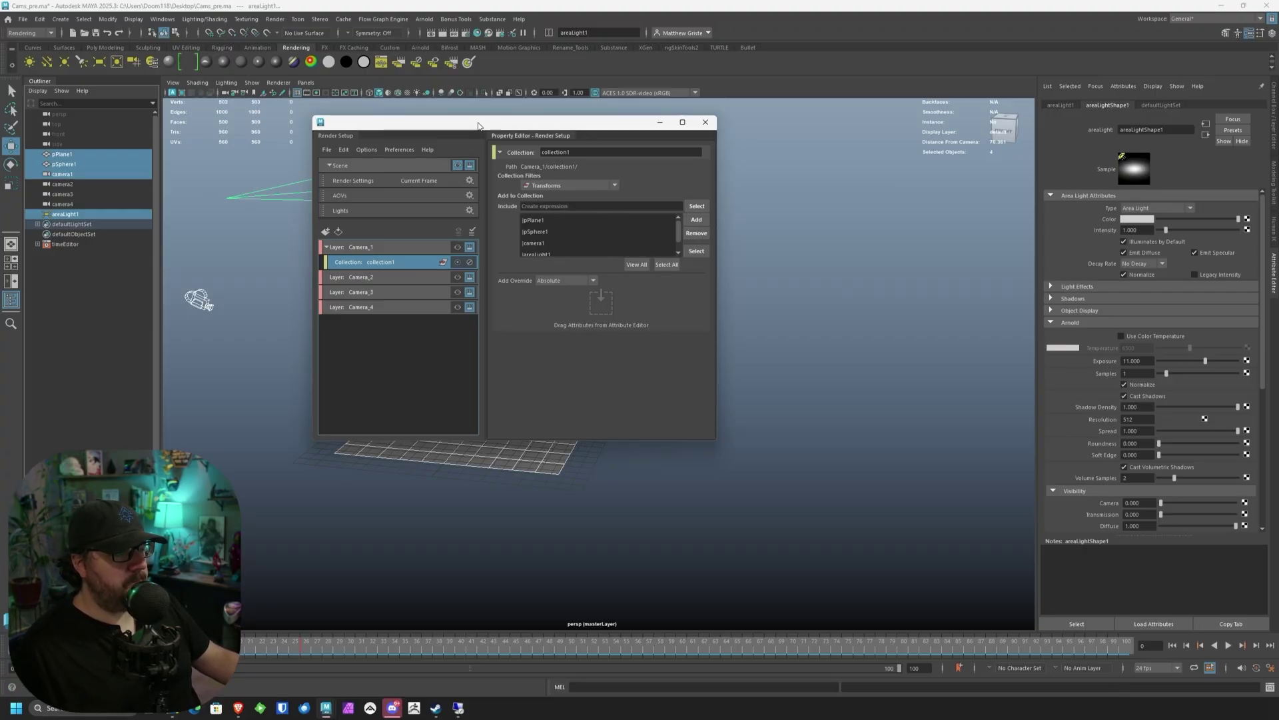
pyautogui.moveTo(480, 122); pyautogui.dragTo(690, 105)
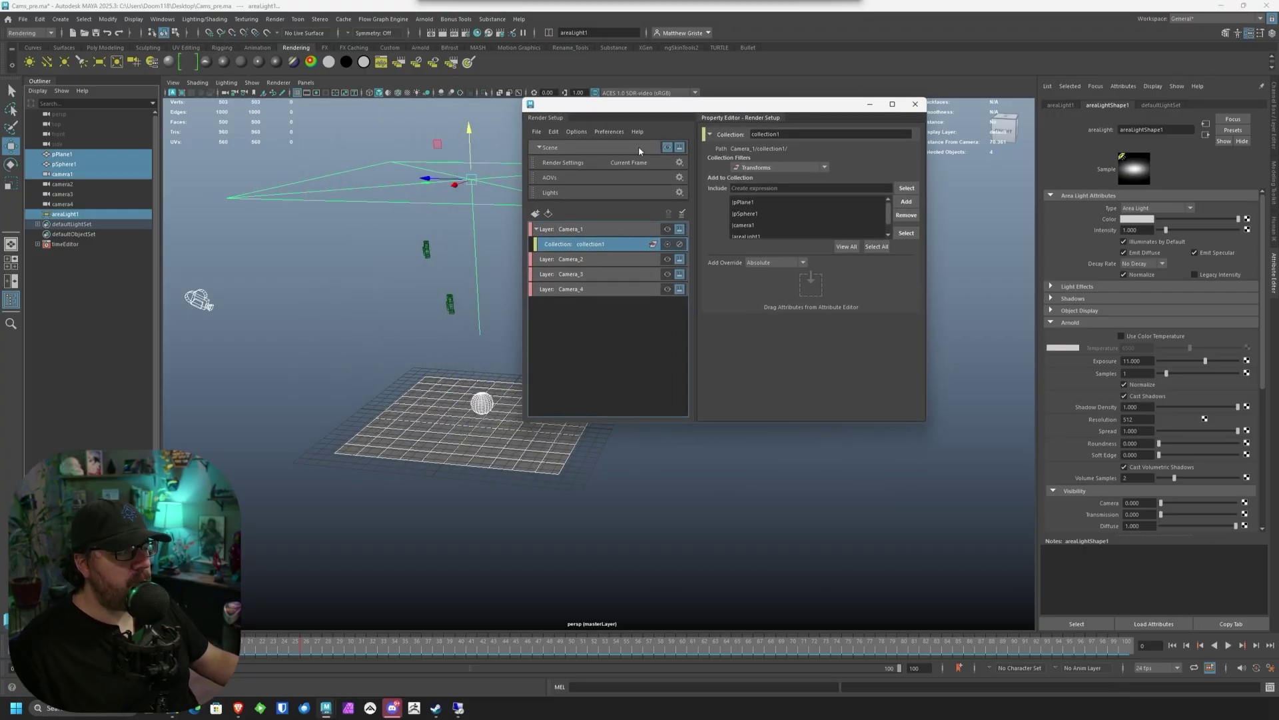
# Create collections under Camera_2, Camera_3 and Camera_4, deleting a mistaken group1.
pyautogui.click(569, 258)
pyautogui.rightClick(578, 259)
pyautogui.click(604, 263)
pyautogui.rightClick(578, 289)
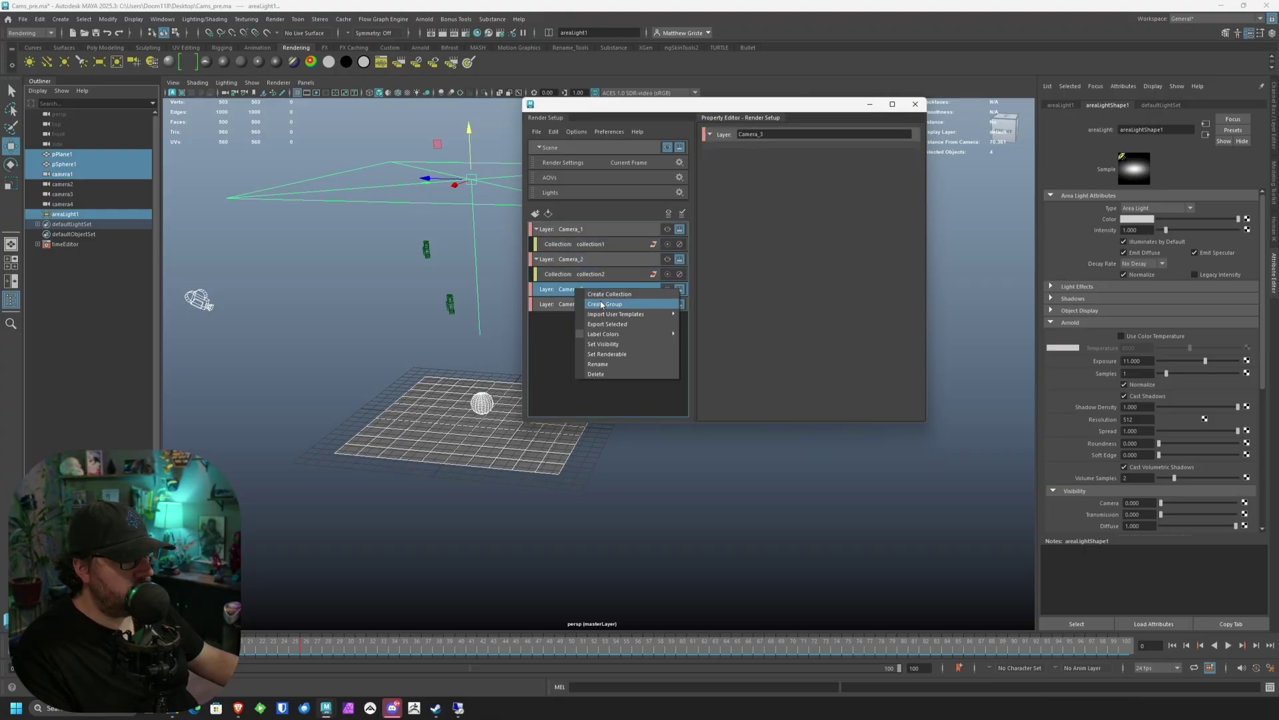
pyautogui.click(601, 305)
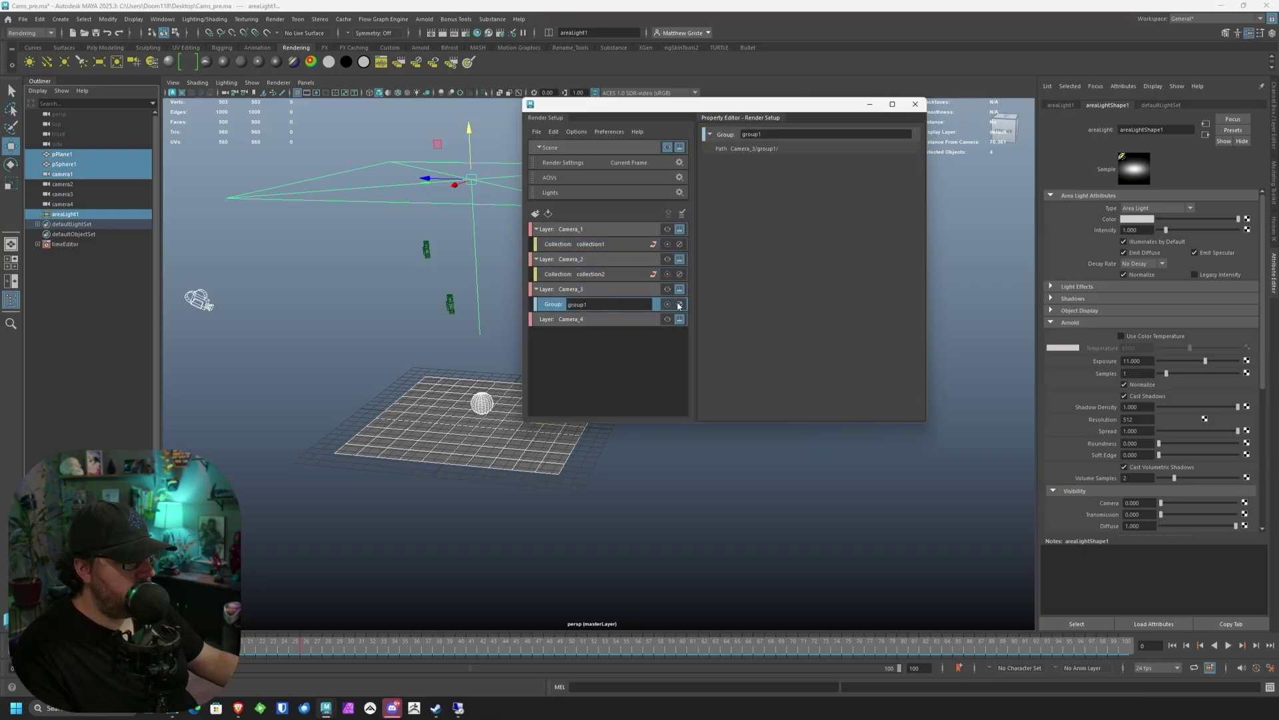
pyautogui.rightClick(620, 304)
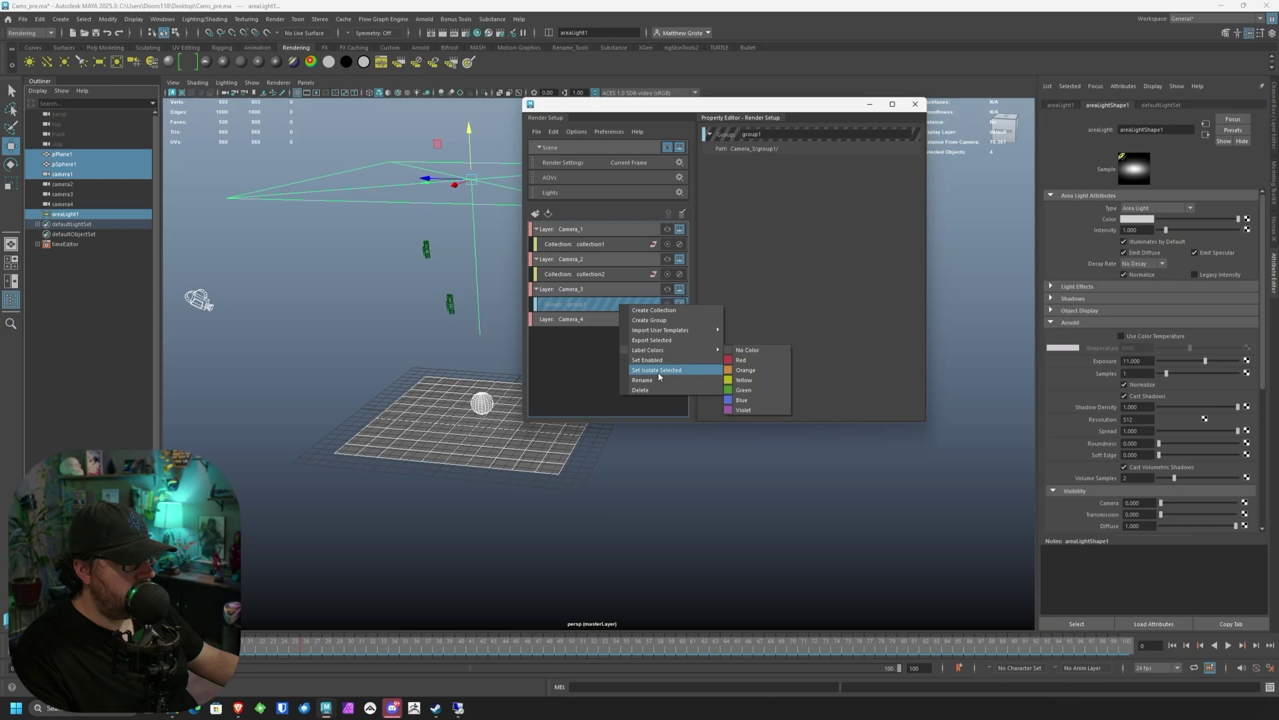
pyautogui.click(641, 390)
pyautogui.rightClick(583, 289)
pyautogui.click(605, 297)
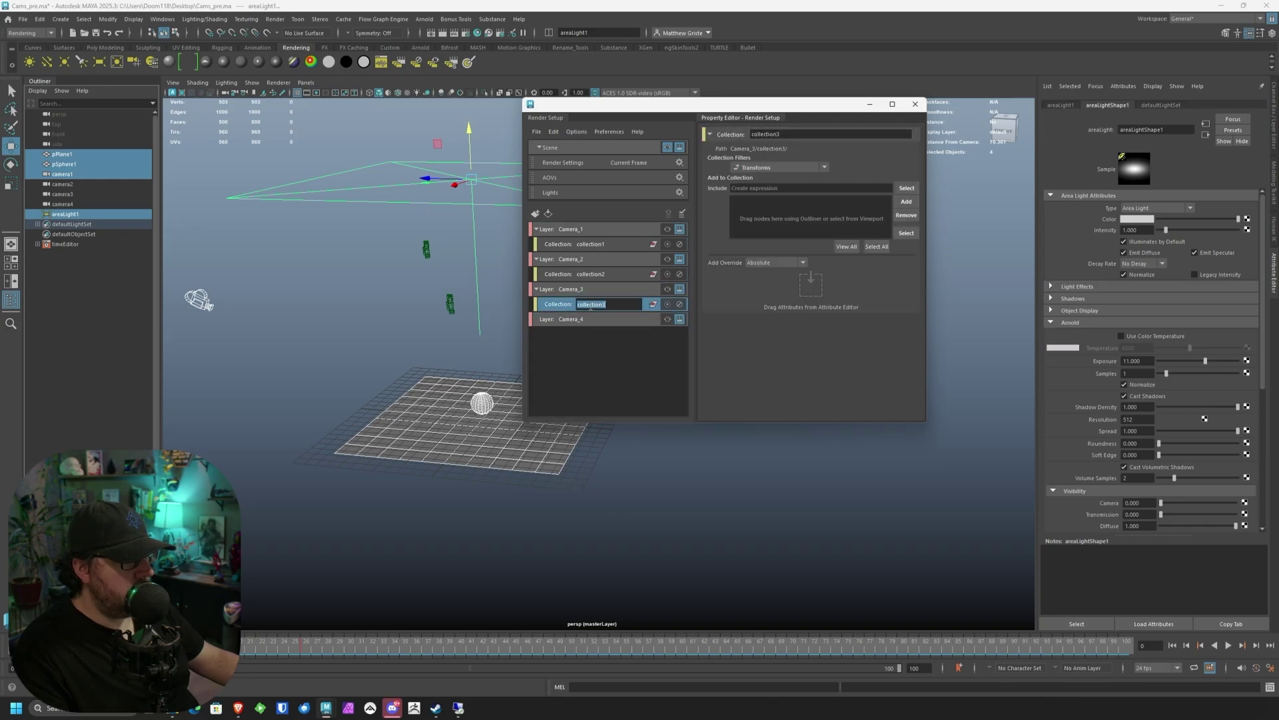
pyautogui.rightClick(591, 308)
pyautogui.rightClick(565, 318)
pyautogui.click(586, 327)
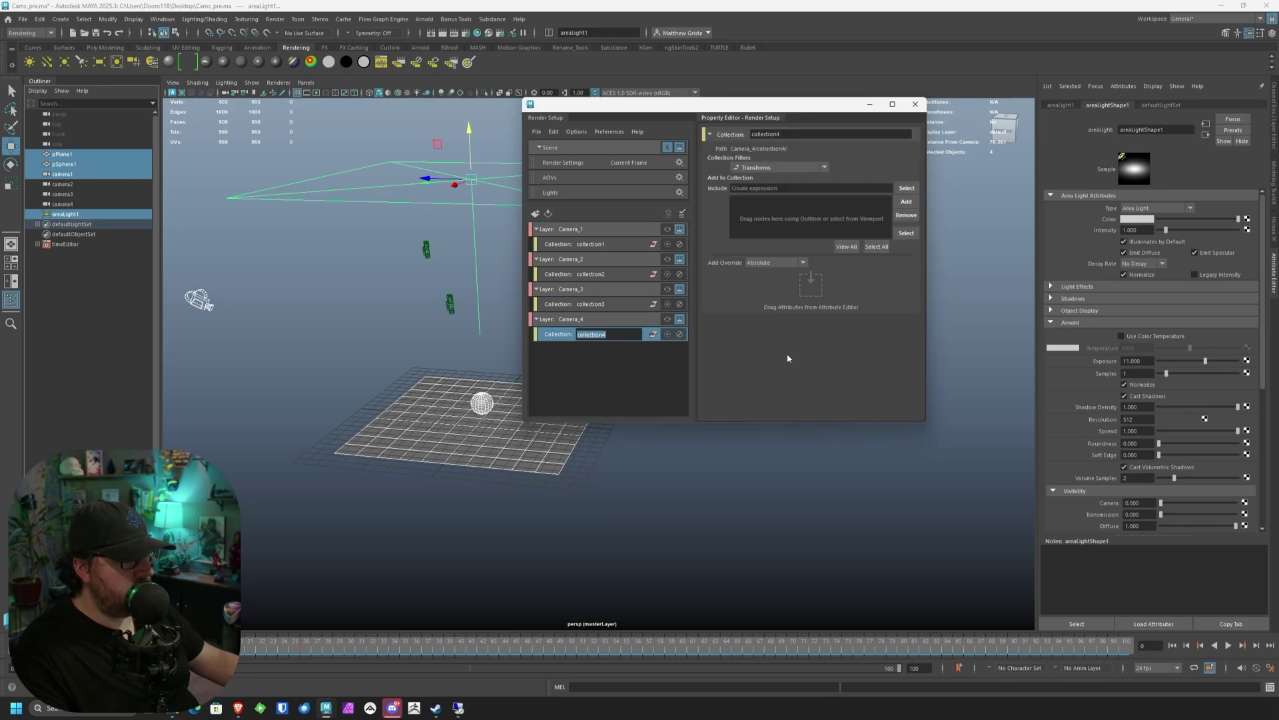
pyautogui.press('Right')
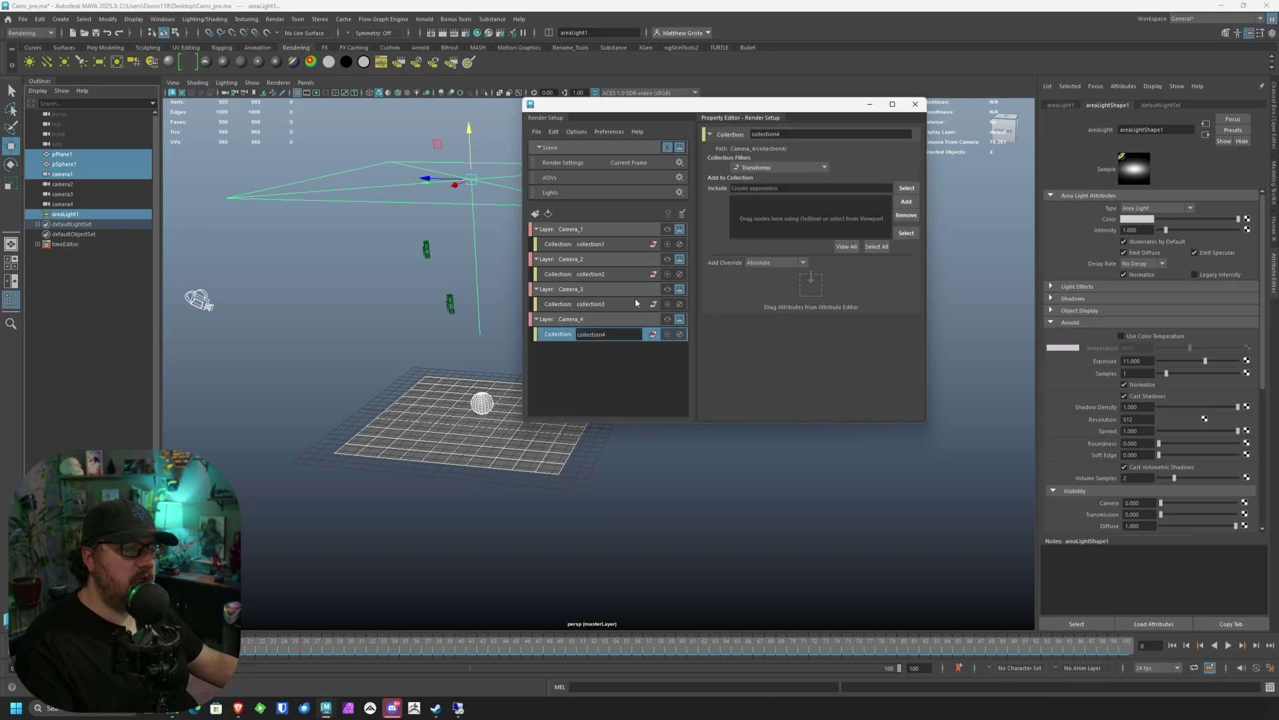
# Fill collection2 with camera2 and collection3 with camera3, plus the plane, sphere and light.
pyautogui.click(562, 276)
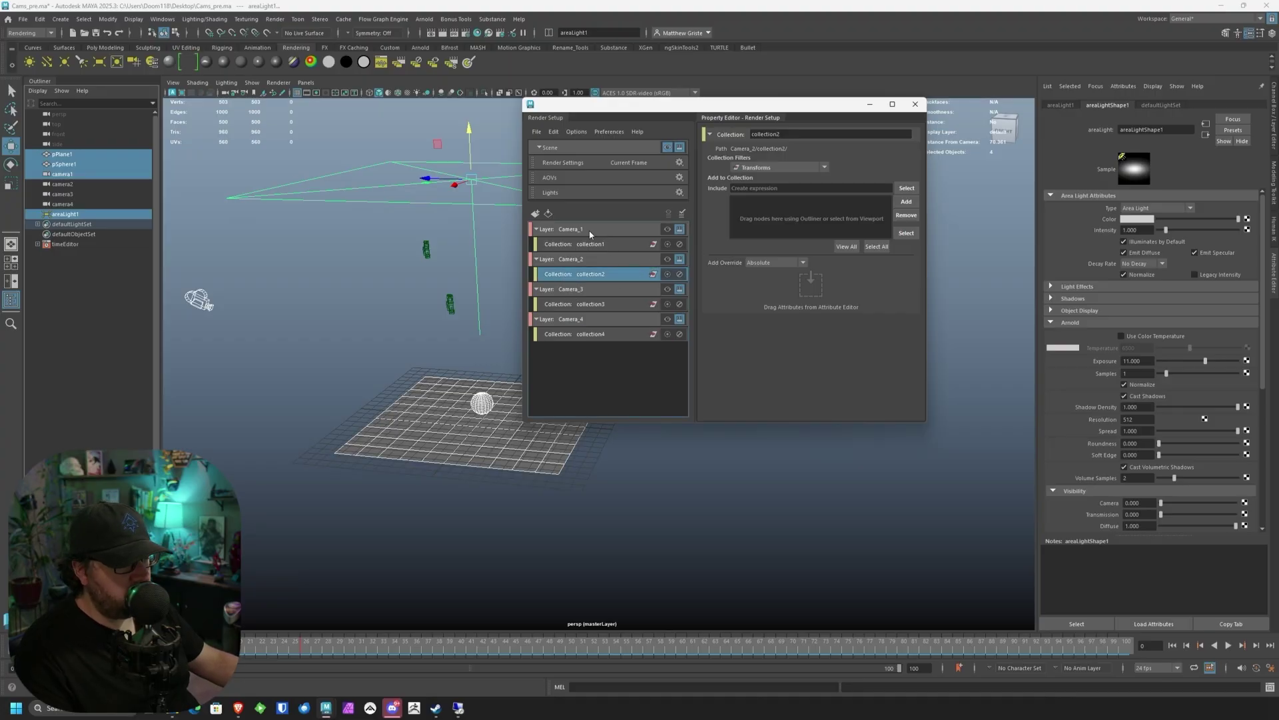
pyautogui.keyDown('ctrl'); pyautogui.click(74, 175); pyautogui.keyUp('ctrl')
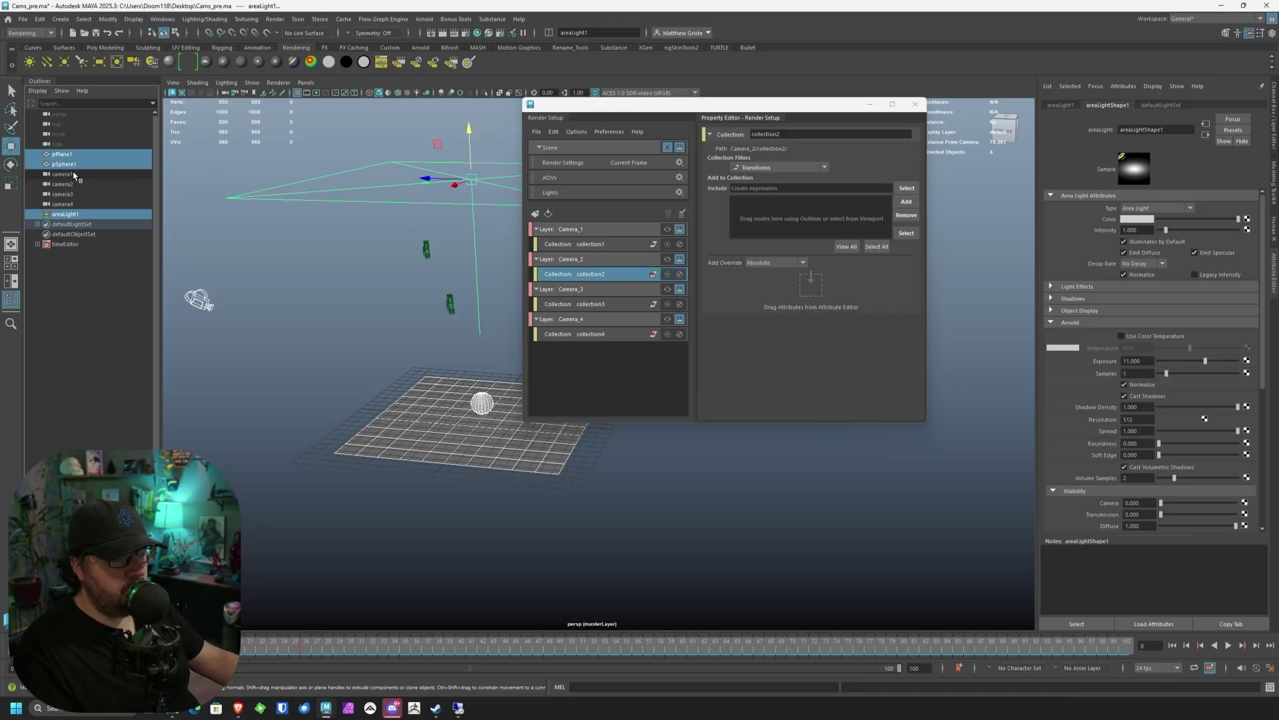
pyautogui.keyDown('ctrl'); pyautogui.click(75, 183); pyautogui.keyUp('ctrl')
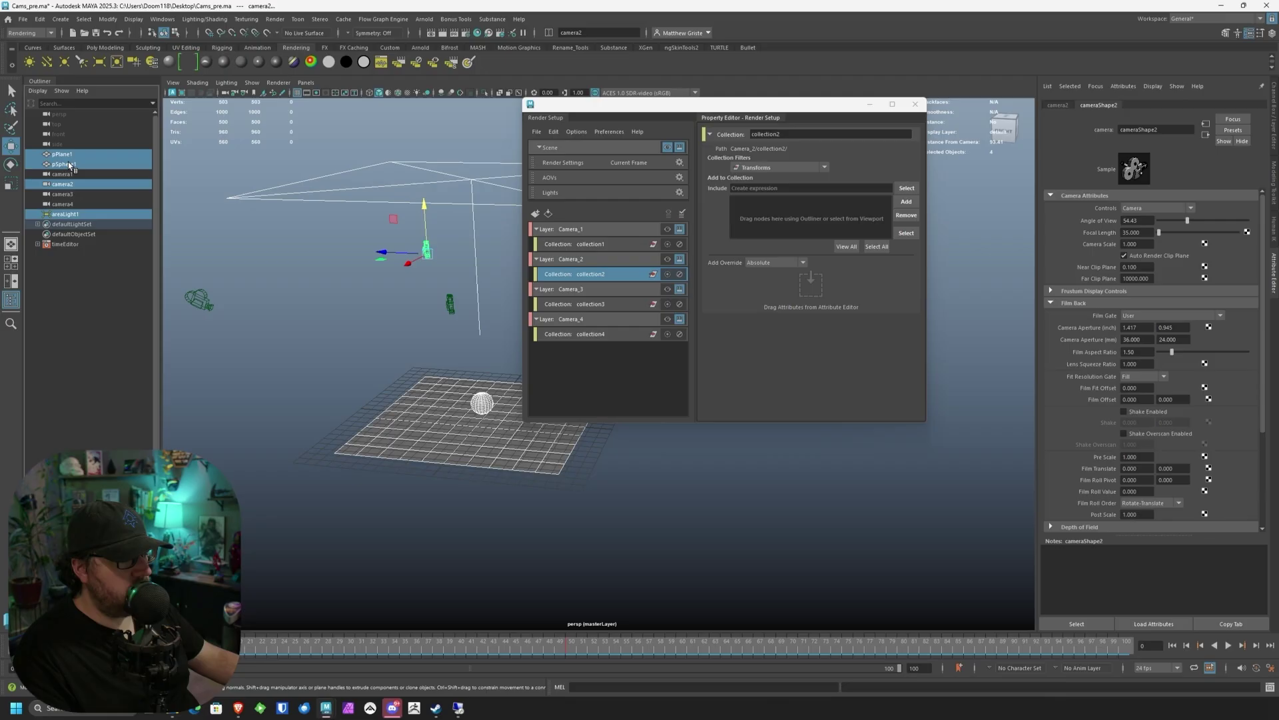
pyautogui.click(788, 226)
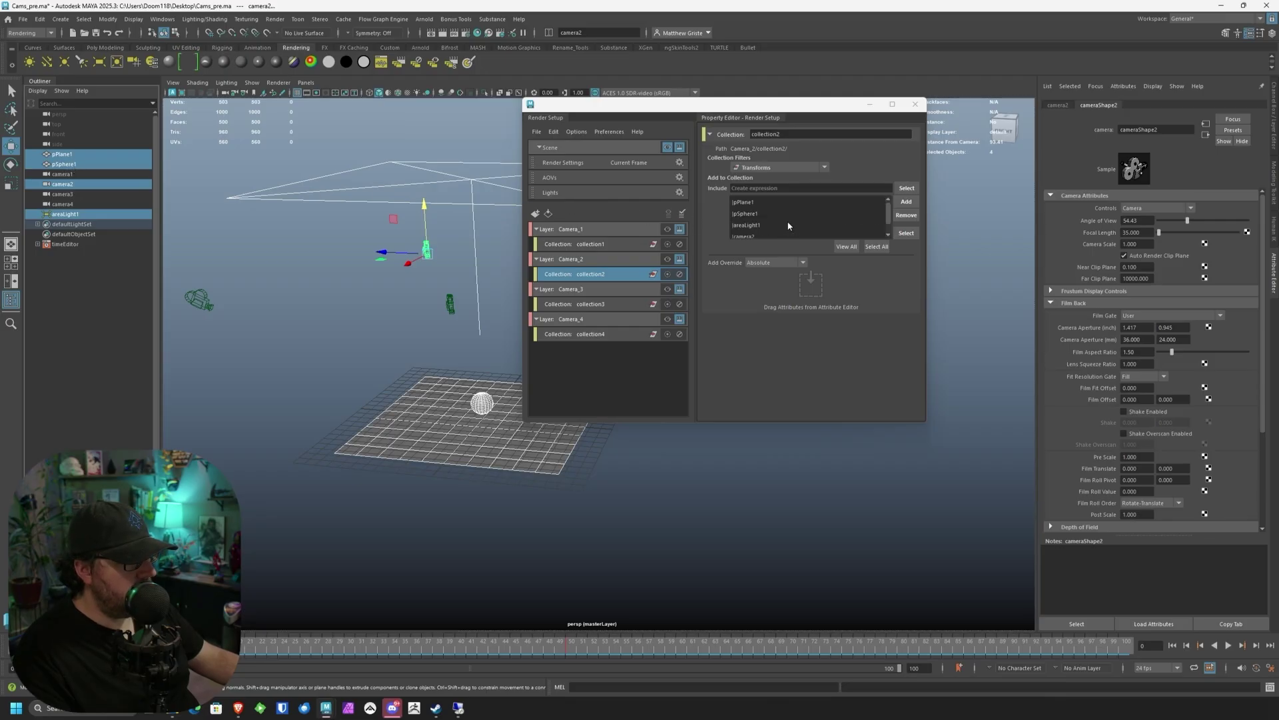
pyautogui.click(598, 303)
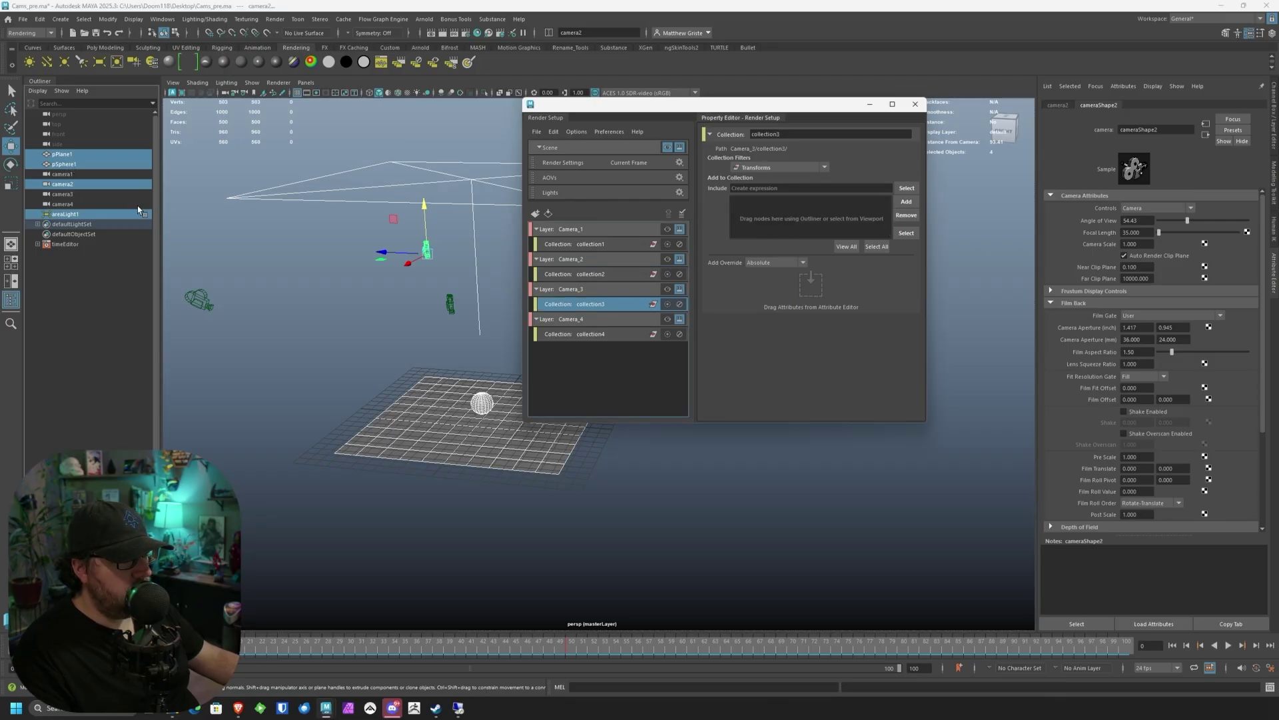
pyautogui.keyDown('ctrl'); pyautogui.click(80, 183); pyautogui.keyUp('ctrl')
pyautogui.keyDown('ctrl'); pyautogui.click(65, 195); pyautogui.keyUp('ctrl')
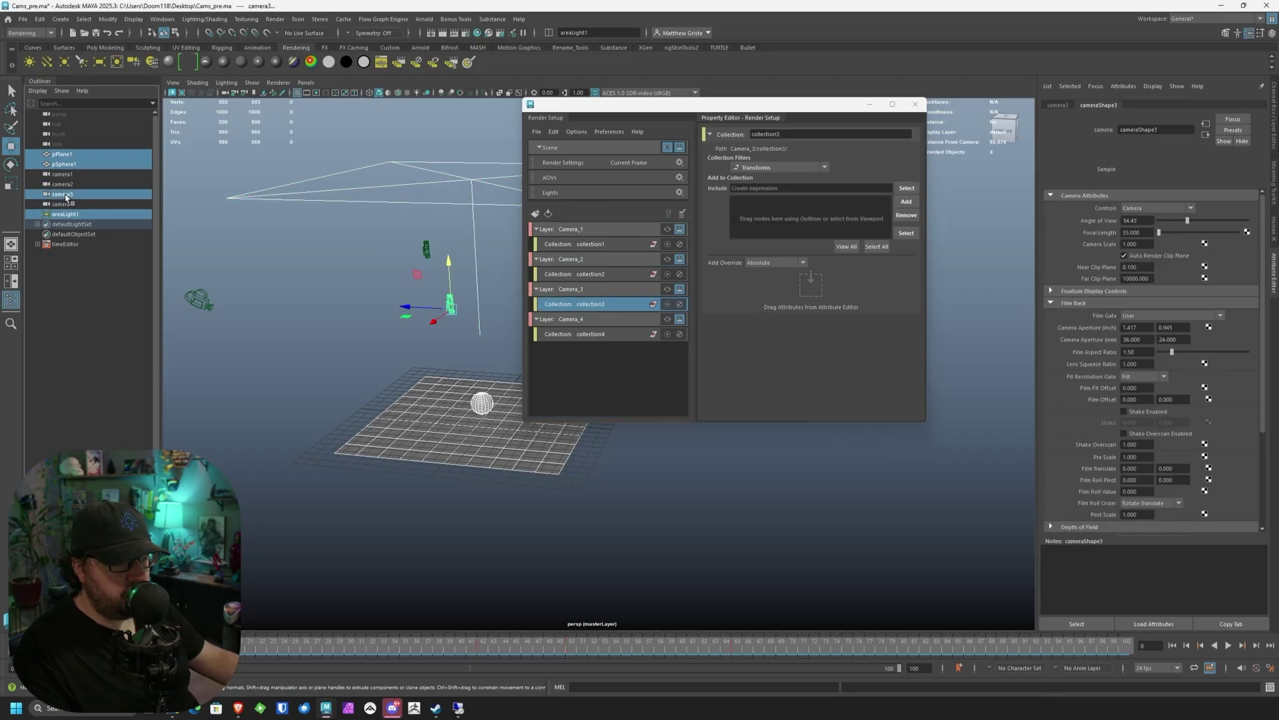
pyautogui.click(757, 218)
# Fill collection4 with pPlane1, pSphere1, areaLight1 and camera4.
pyautogui.click(570, 319)
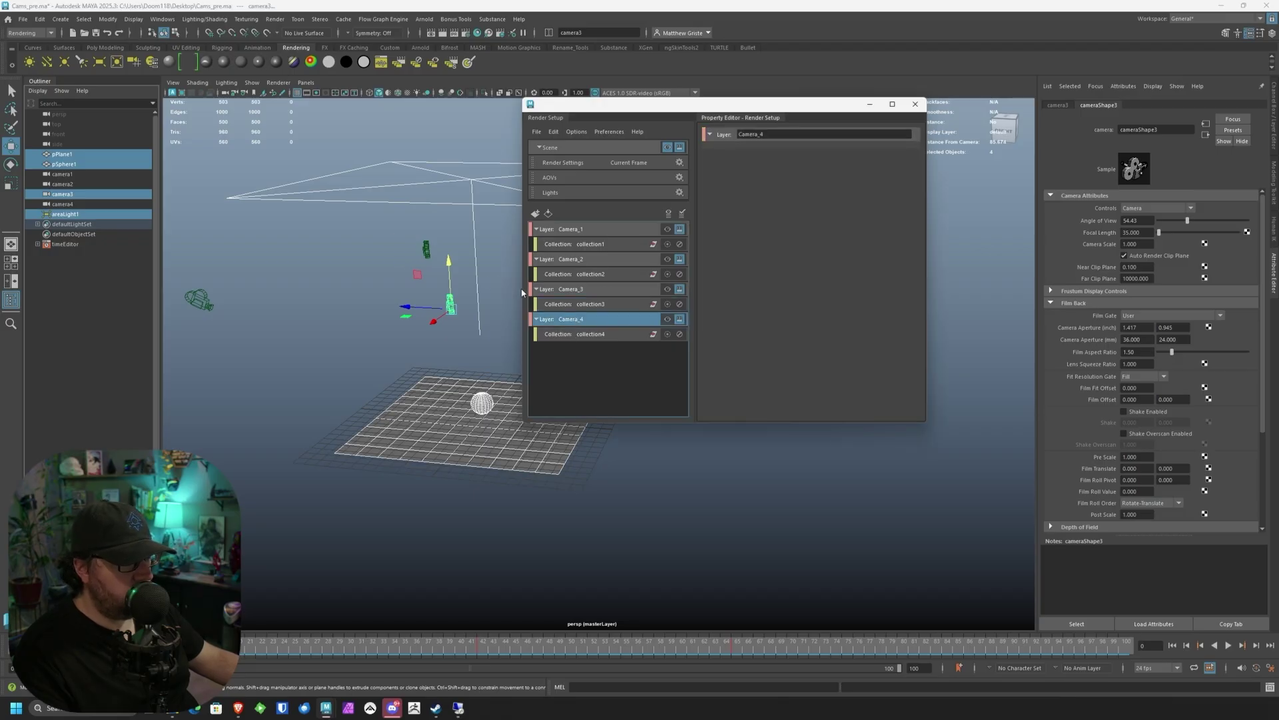
pyautogui.keyDown('ctrl'); pyautogui.click(74, 194); pyautogui.keyUp('ctrl')
pyautogui.keyDown('ctrl'); pyautogui.click(73, 203); pyautogui.keyUp('ctrl')
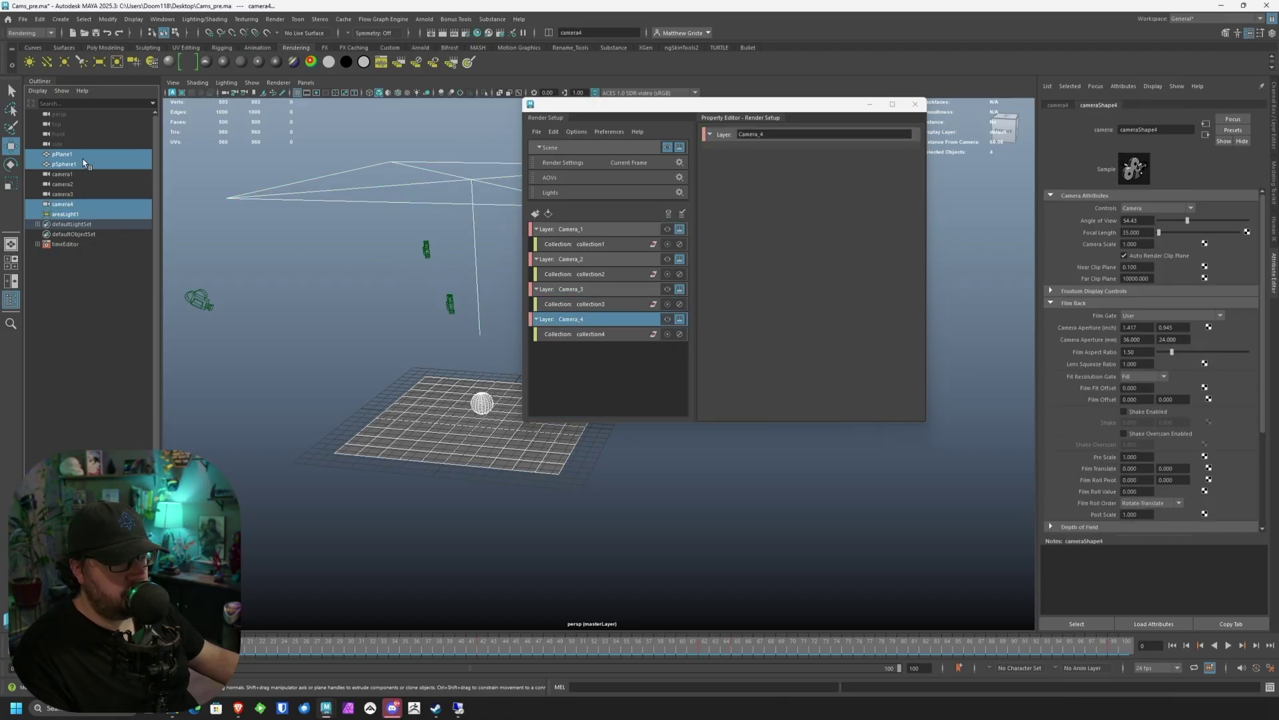
pyautogui.click(586, 334)
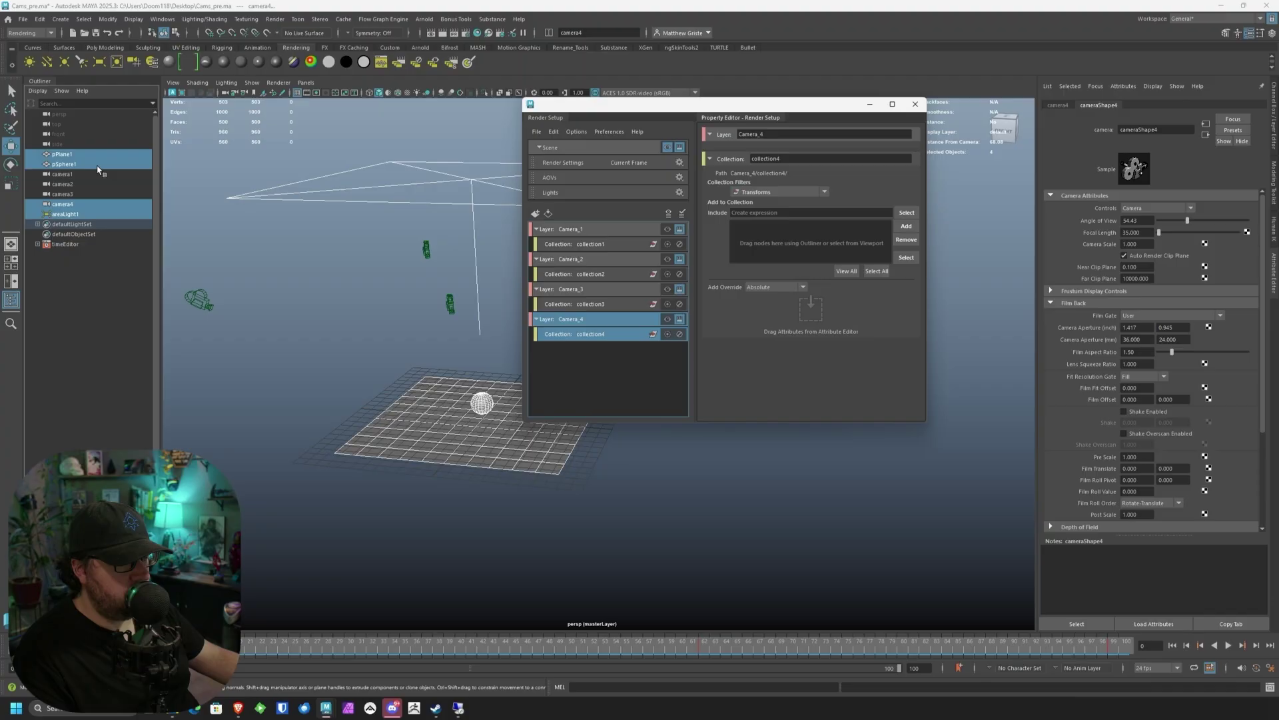
pyautogui.moveTo(97, 165); pyautogui.dragTo(743, 238)
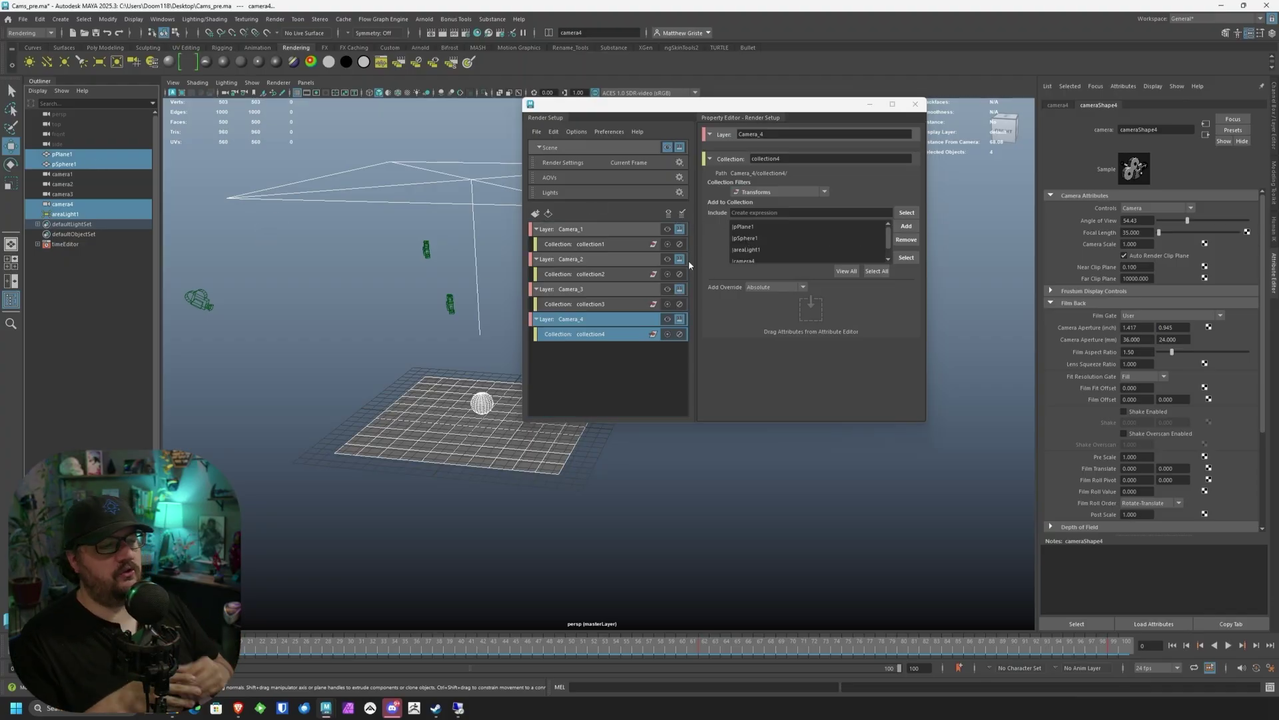
pyautogui.moveTo(607, 104); pyautogui.dragTo(772, 90)
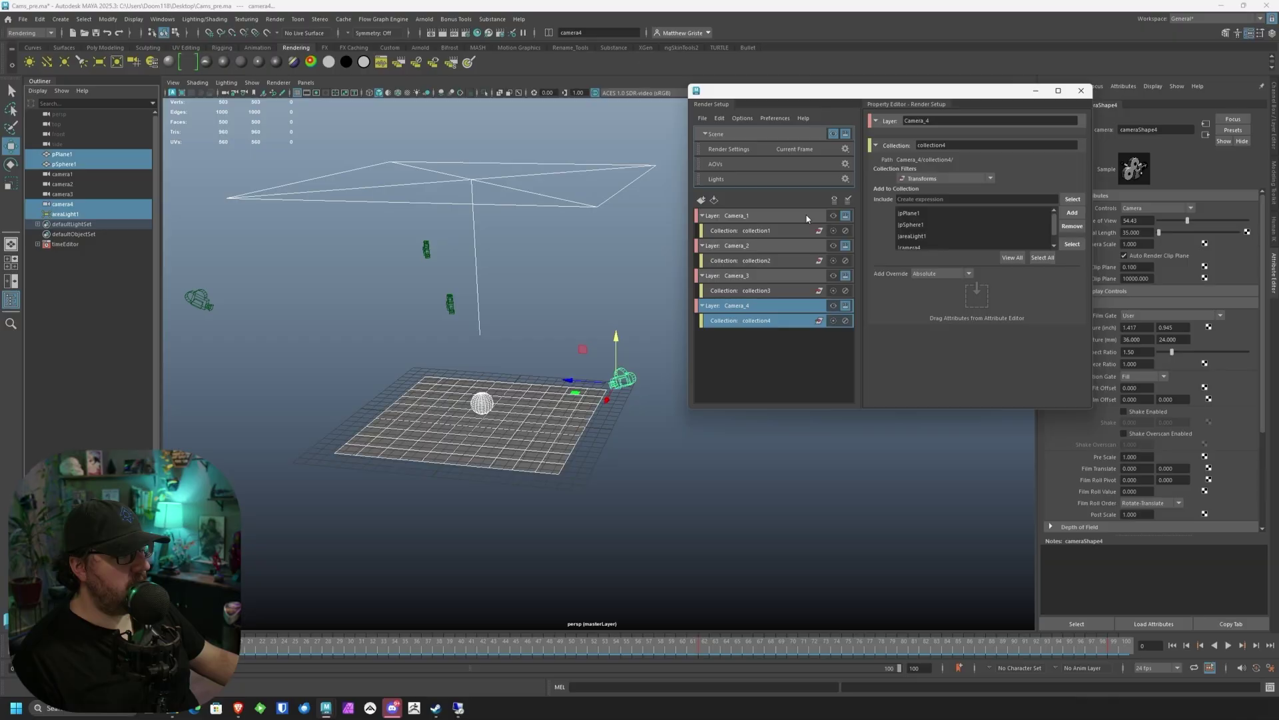
# Preview the Camera_1 through Camera_4 layers in turn, finishing on Camera_1.
pyautogui.click(834, 215)
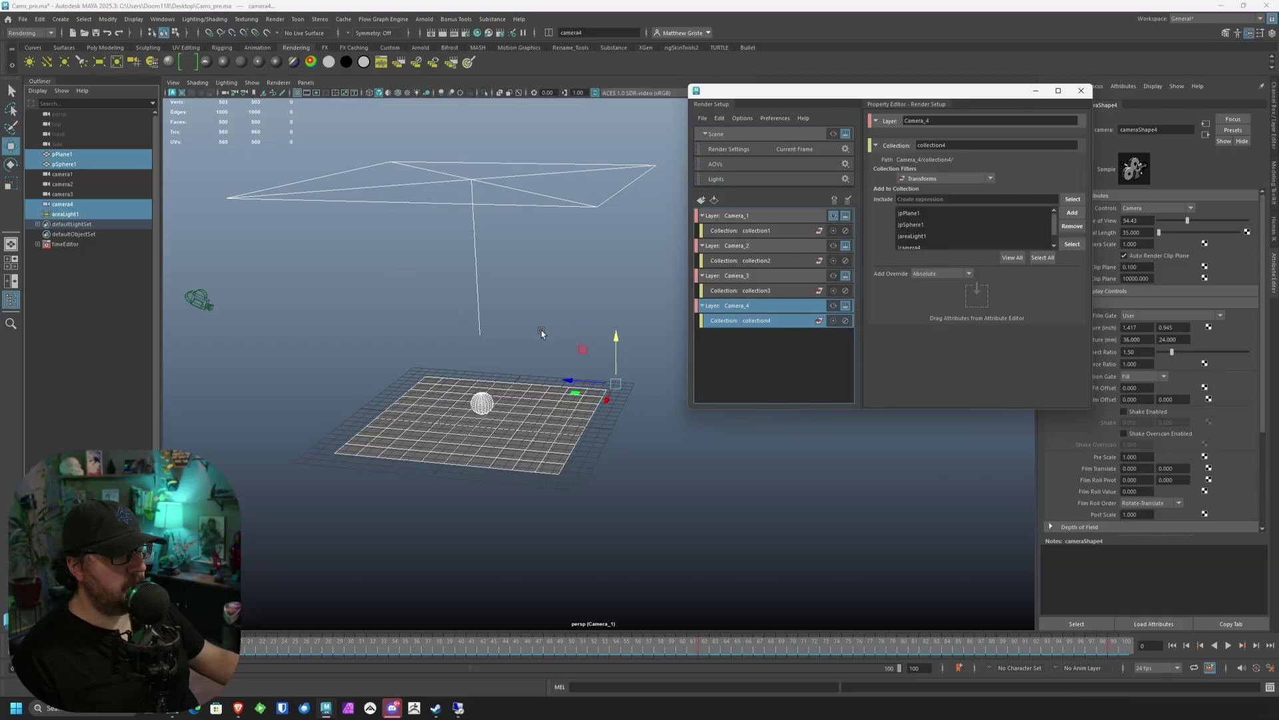
pyautogui.click(834, 246)
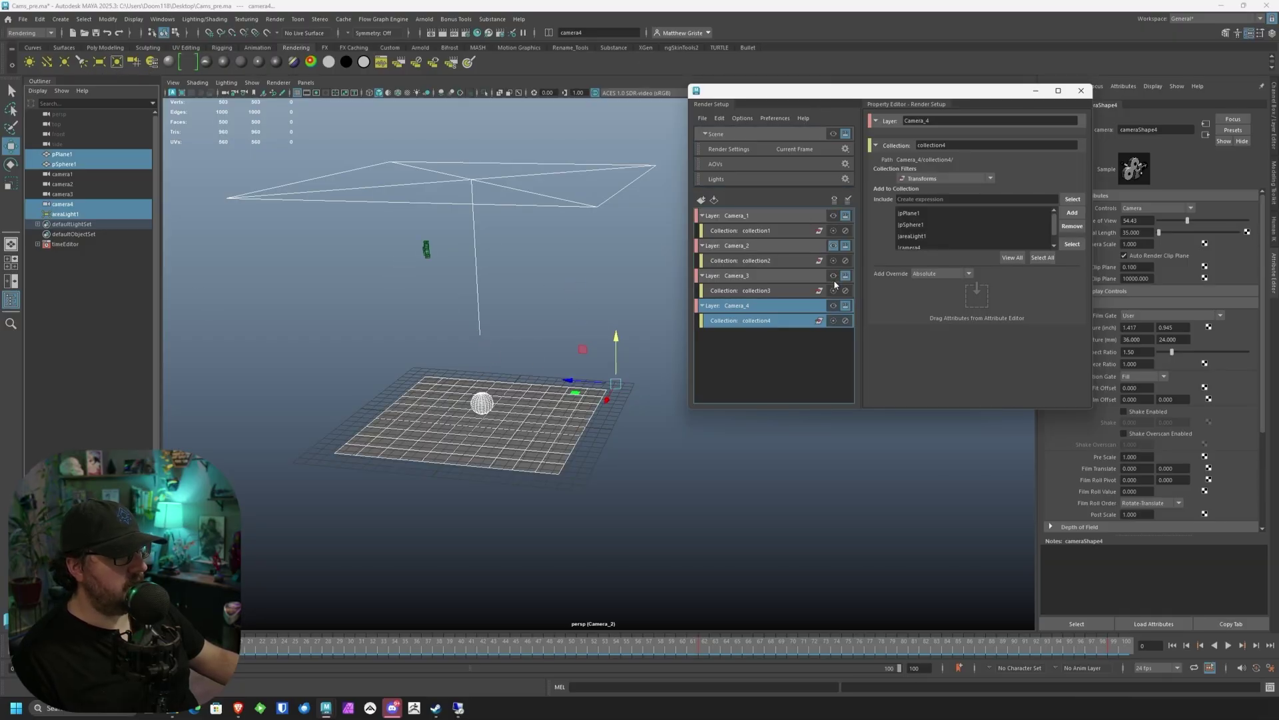
pyautogui.click(833, 276)
pyautogui.click(834, 306)
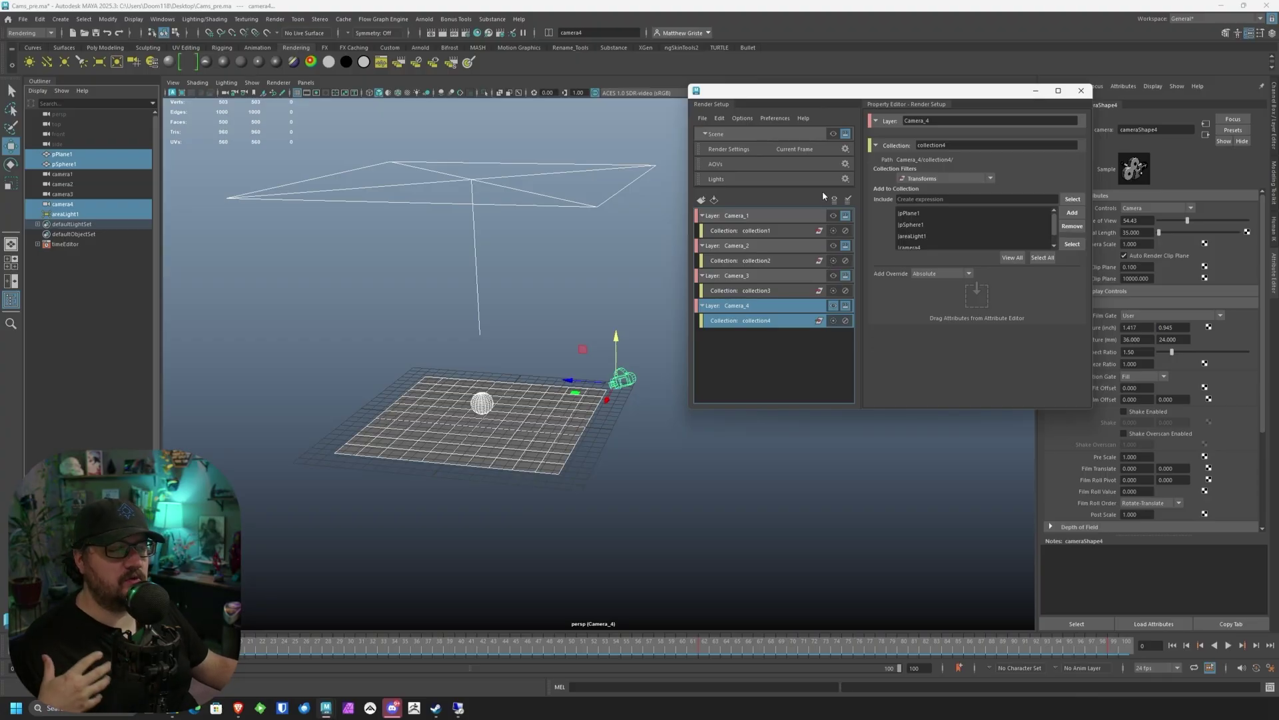
pyautogui.click(833, 216)
pyautogui.moveTo(799, 94); pyautogui.dragTo(389, 135)
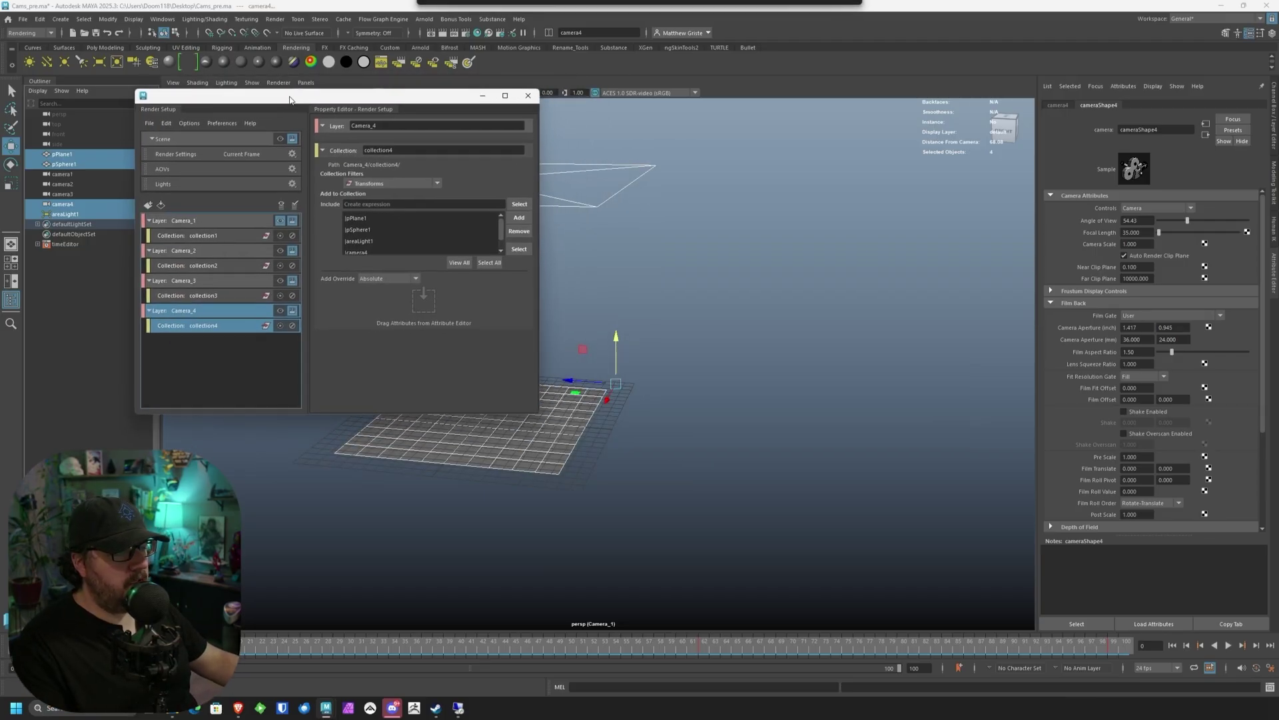
pyautogui.moveTo(289, 100); pyautogui.dragTo(208, 128)
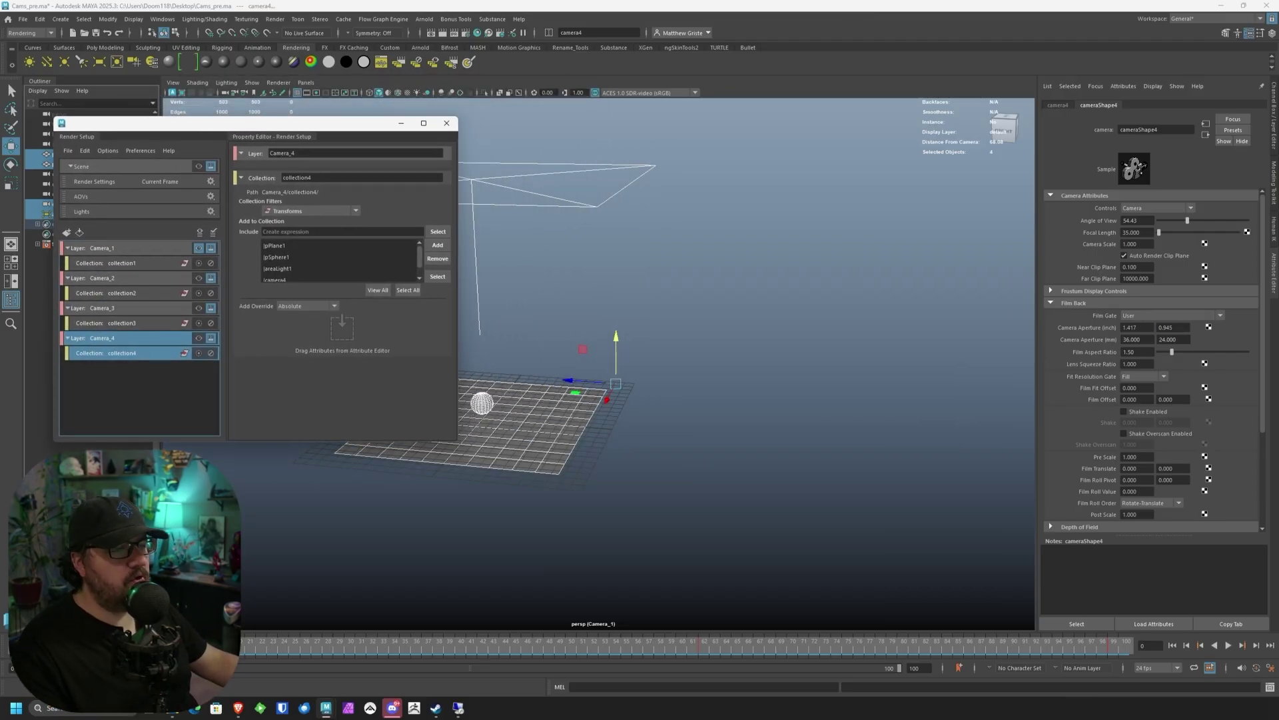
# Open the Camera Sequencer and scrub through the shots to about frame 42.
pyautogui.click(162, 19)
pyautogui.moveTo(200, 89)
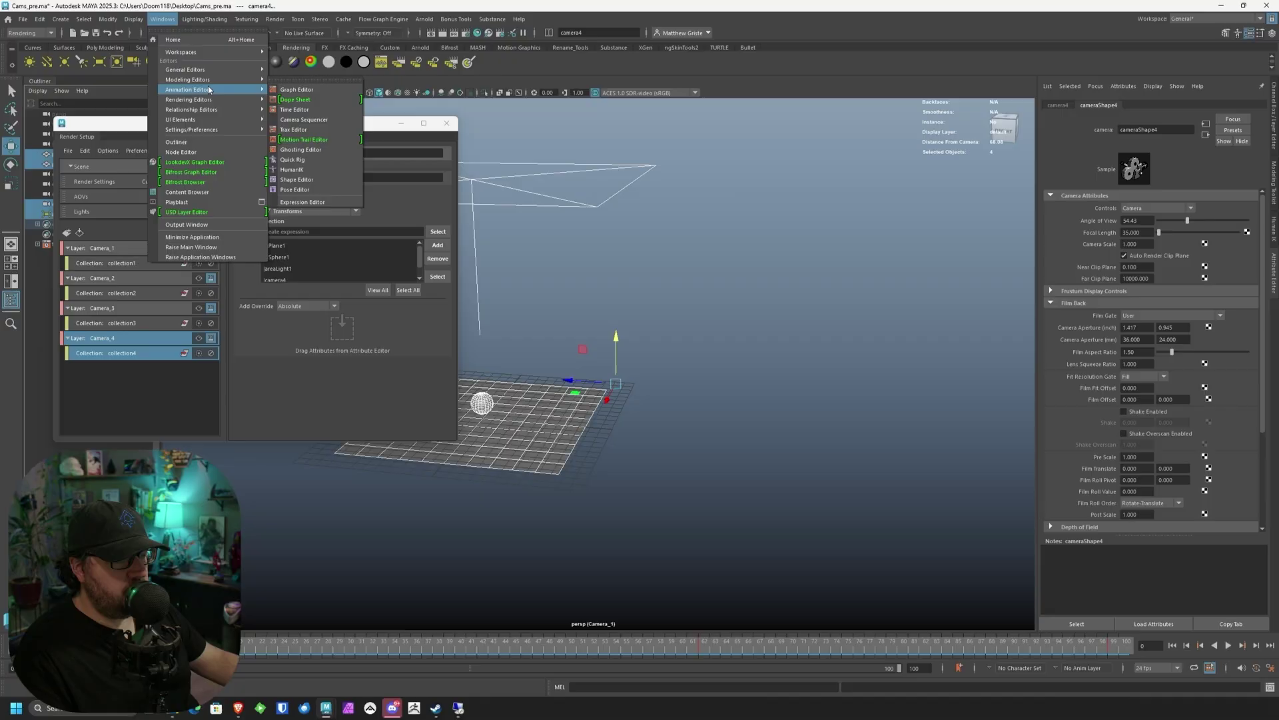
pyautogui.click(308, 122)
pyautogui.moveTo(366, 200); pyautogui.dragTo(316, 429)
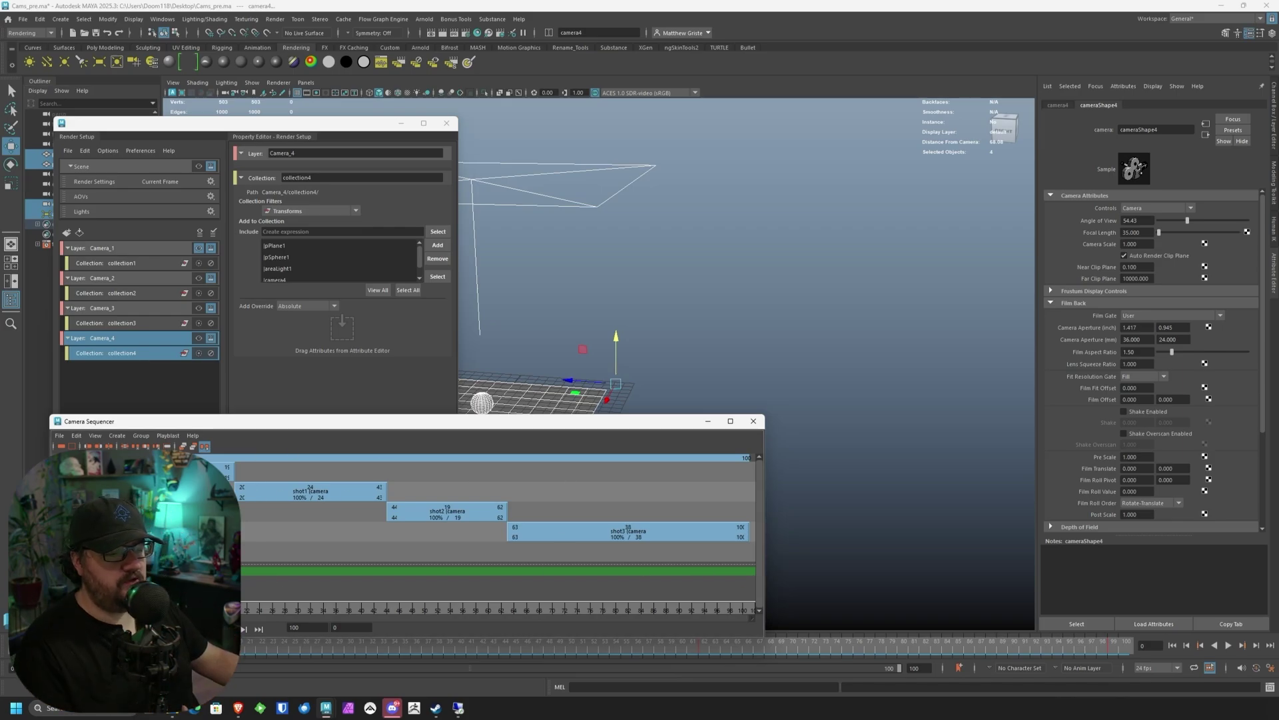
pyautogui.moveTo(220, 592)
pyautogui.mouseDown()
pyautogui.moveTo(689, 592)
pyautogui.moveTo(217, 593)
pyautogui.mouseUp()
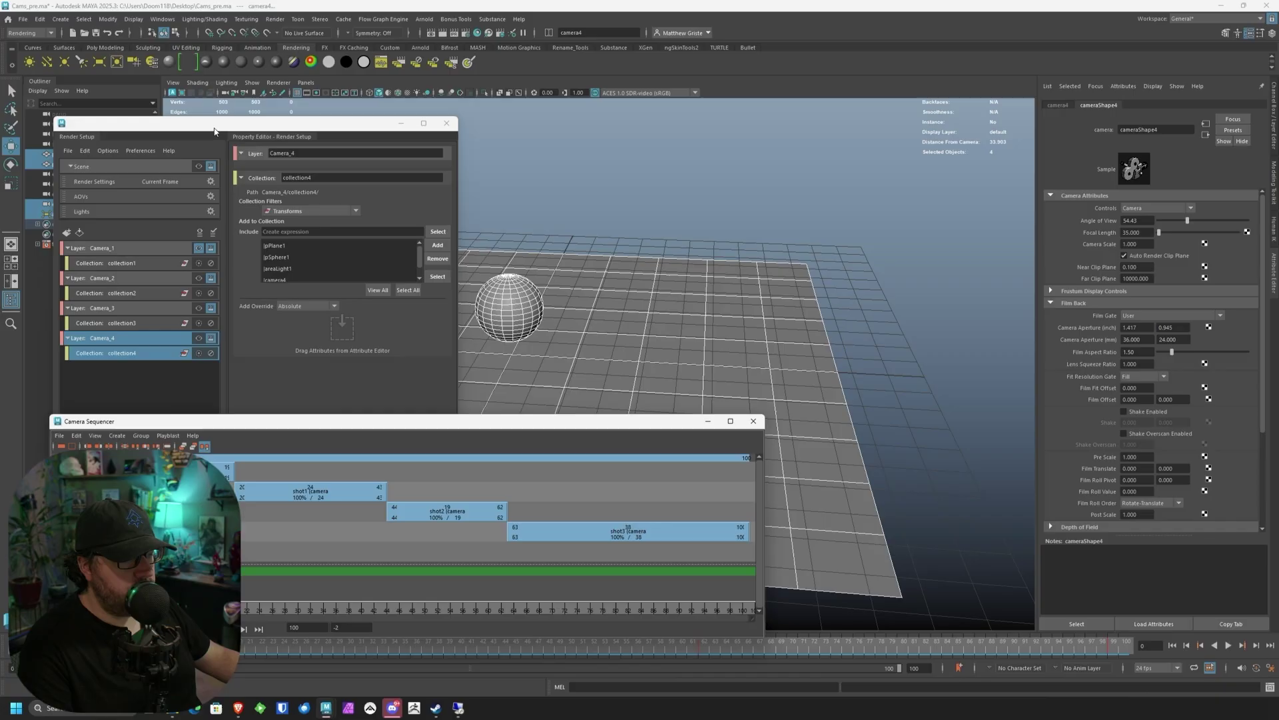
pyautogui.moveTo(214, 130); pyautogui.dragTo(218, 66)
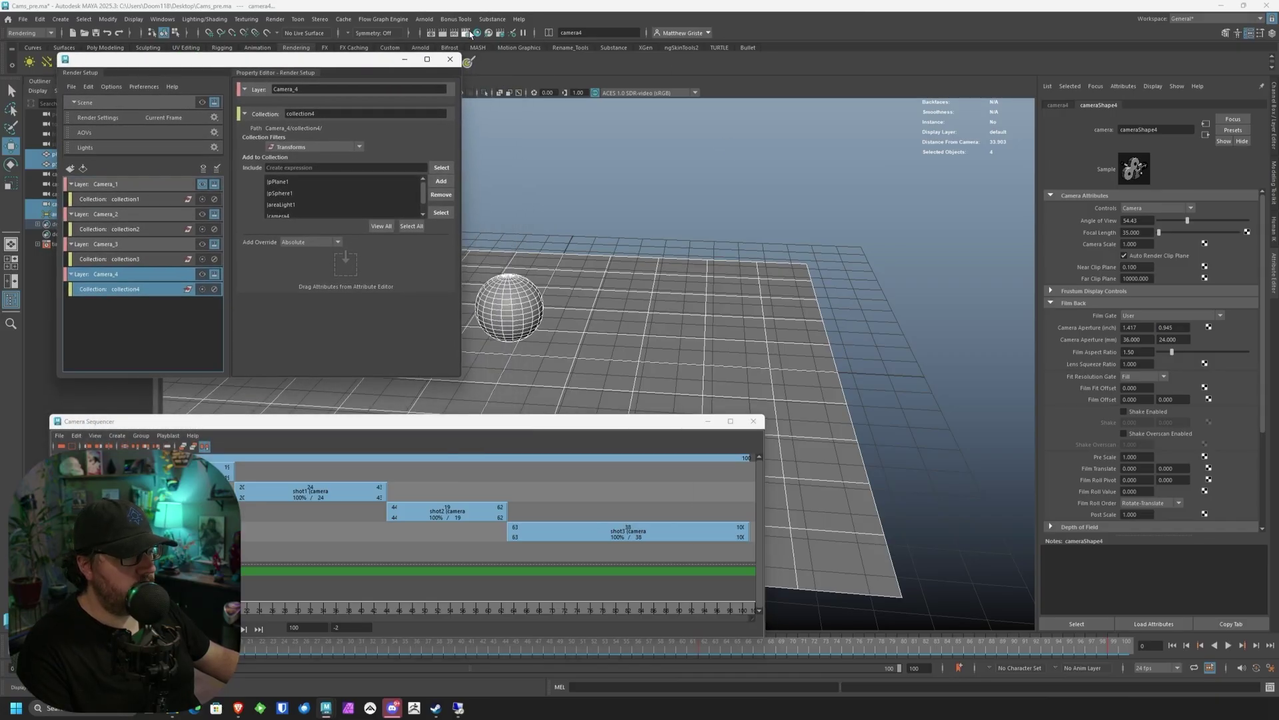
# In Render Settings, set the output to jpeg with name_#.ext frame naming.
pyautogui.click(466, 33)
pyautogui.moveTo(979, 56); pyautogui.dragTo(793, 43)
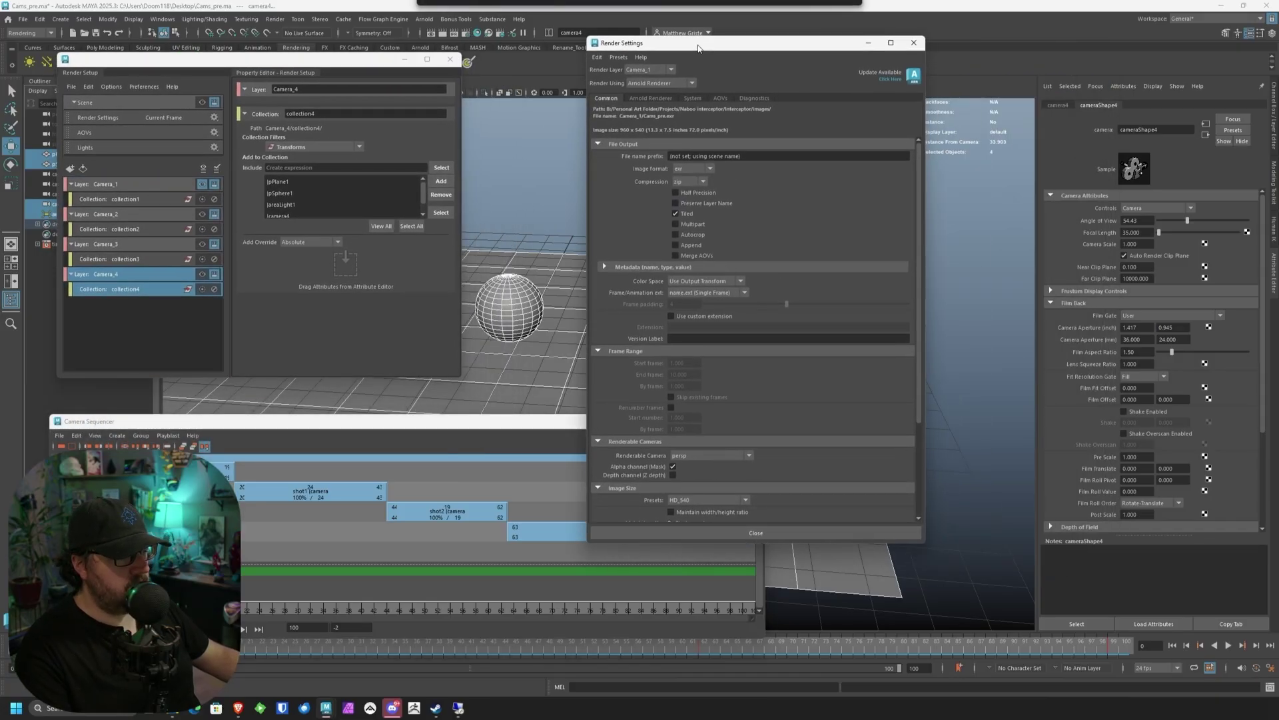
pyautogui.click(692, 169)
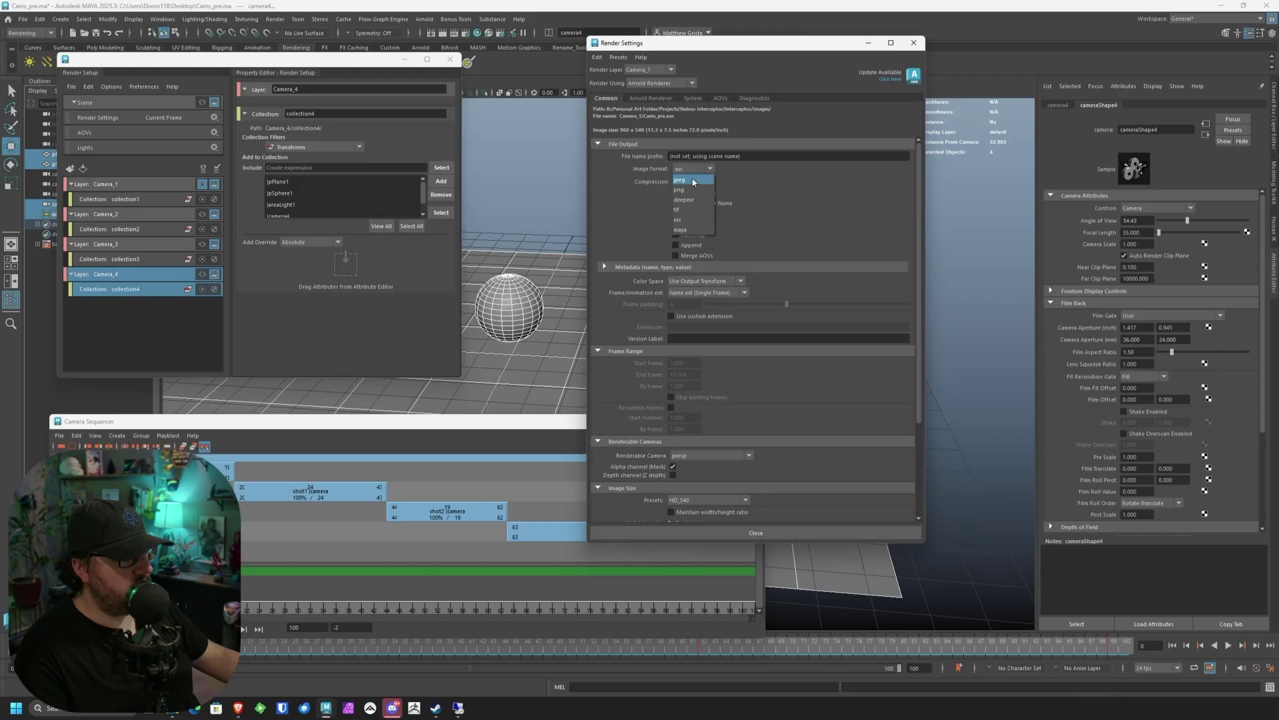
pyautogui.click(693, 180)
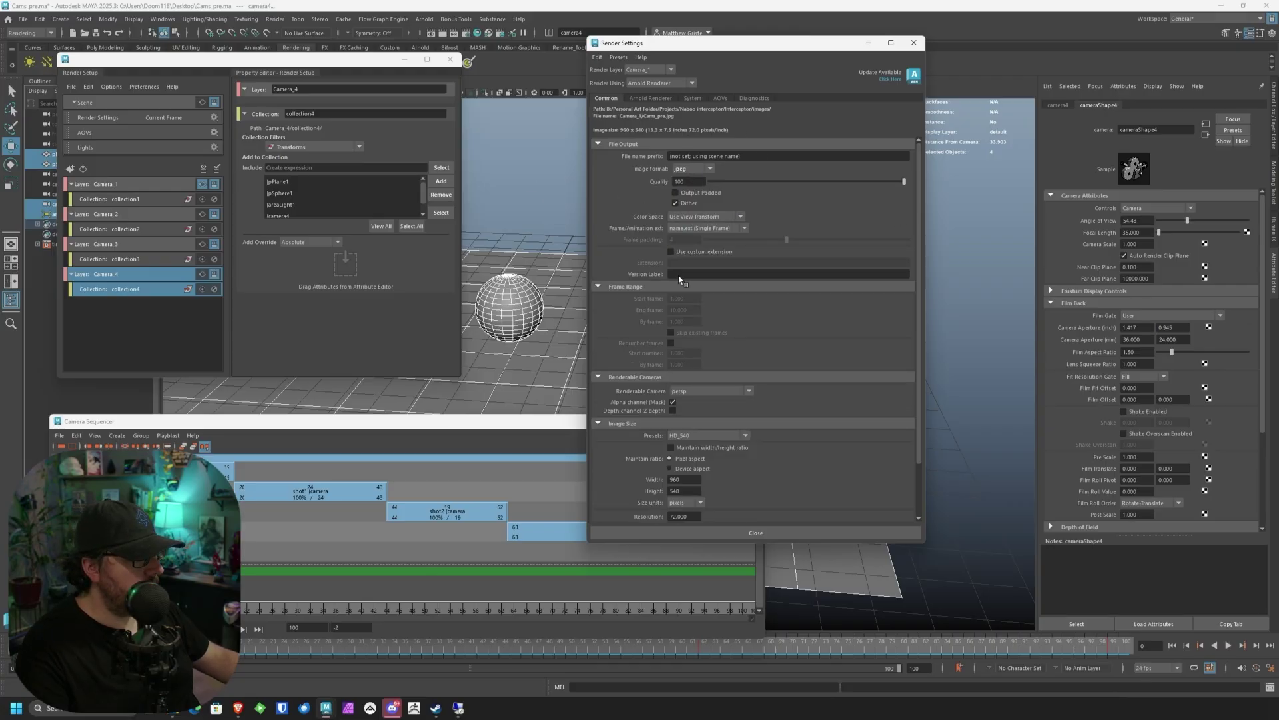
pyautogui.scroll(-2, 745, 333)
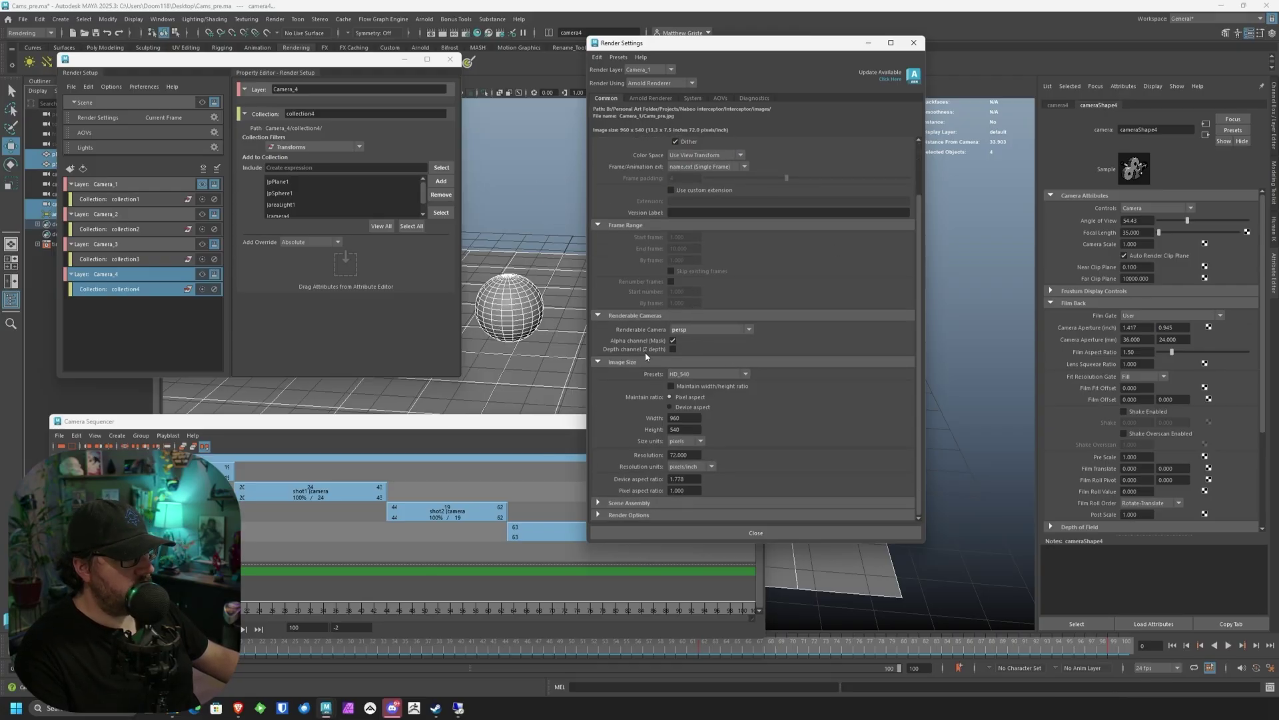
pyautogui.scroll(2, 723, 371)
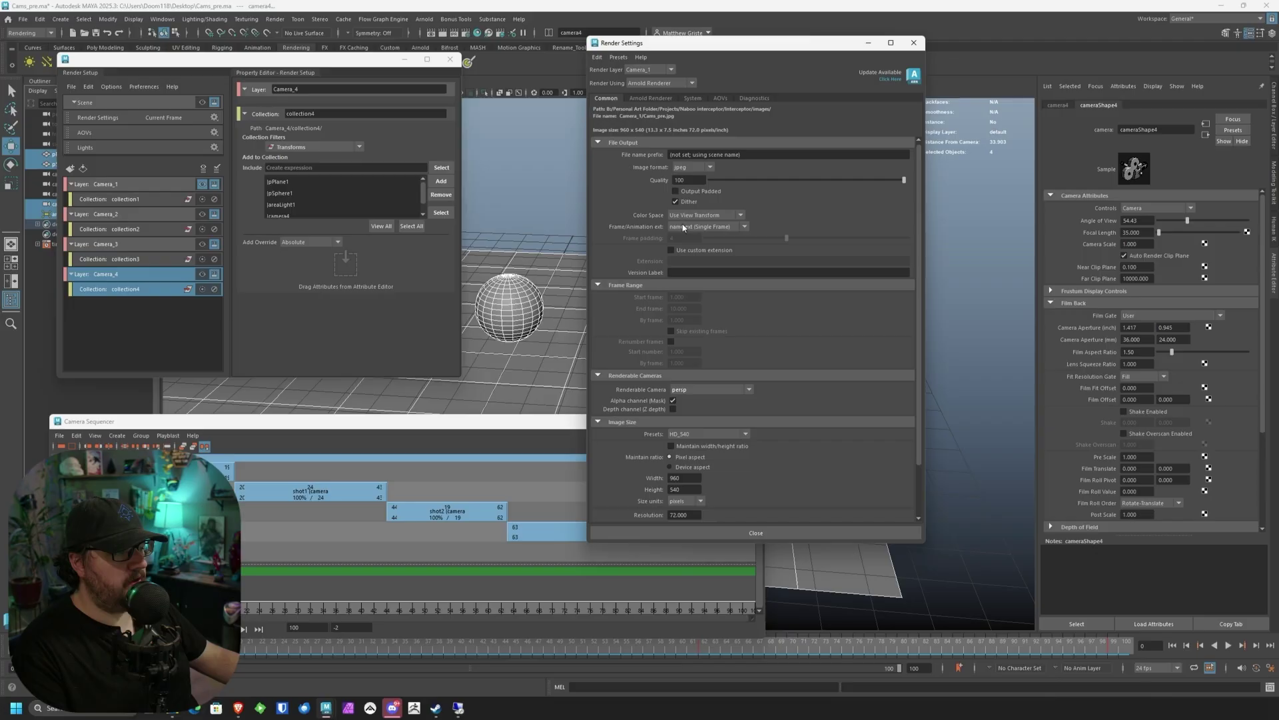
pyautogui.click(683, 227)
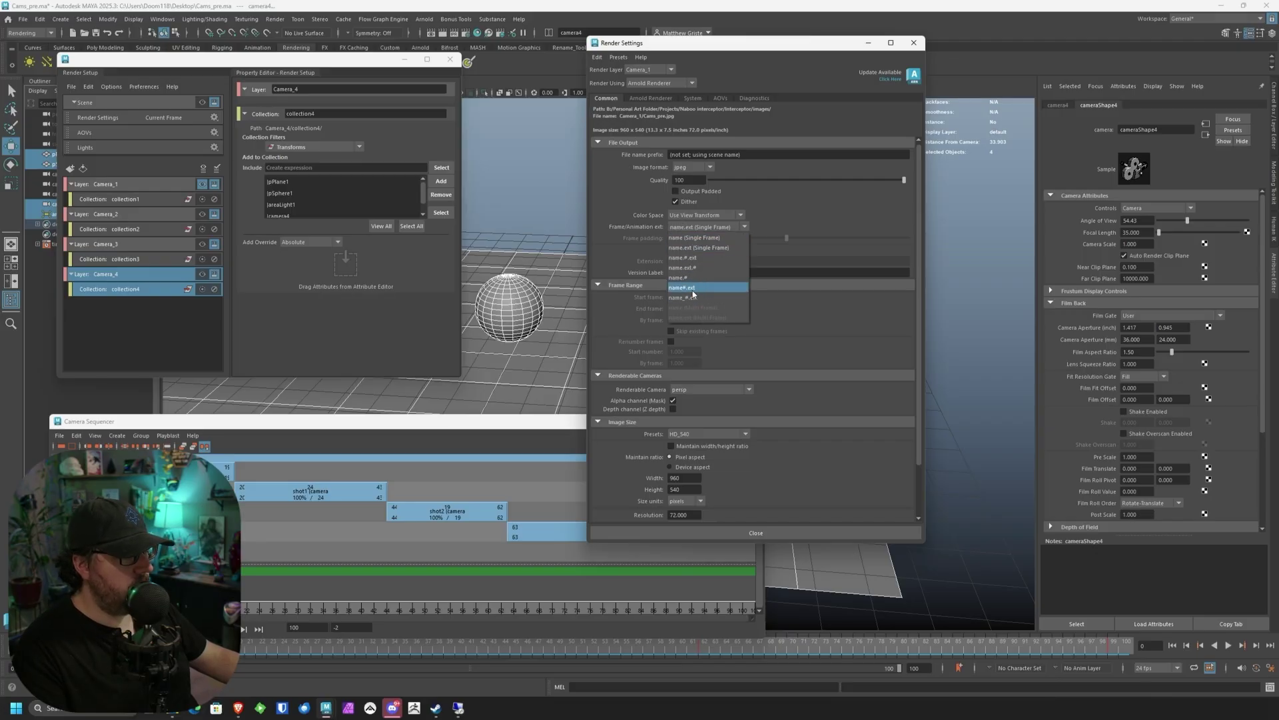
pyautogui.click(691, 297)
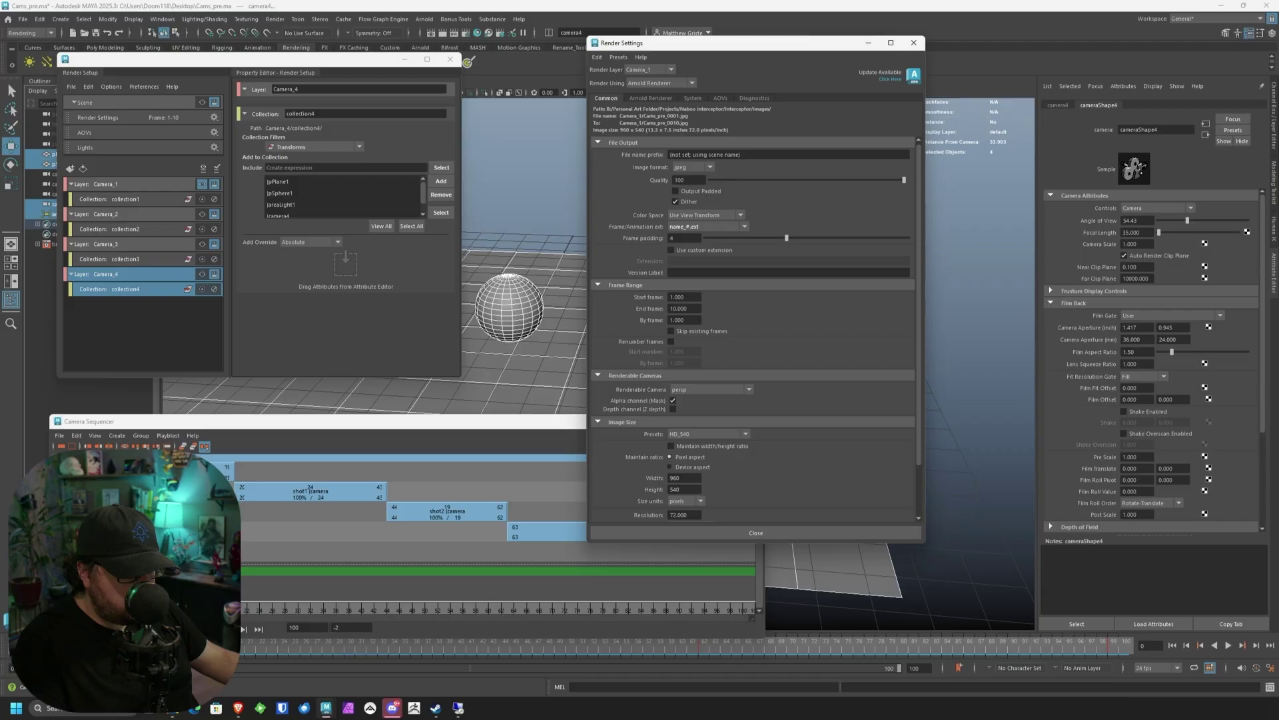
# Set the end frame to 15 and the renderable camera to camera1.
pyautogui.click(696, 298)
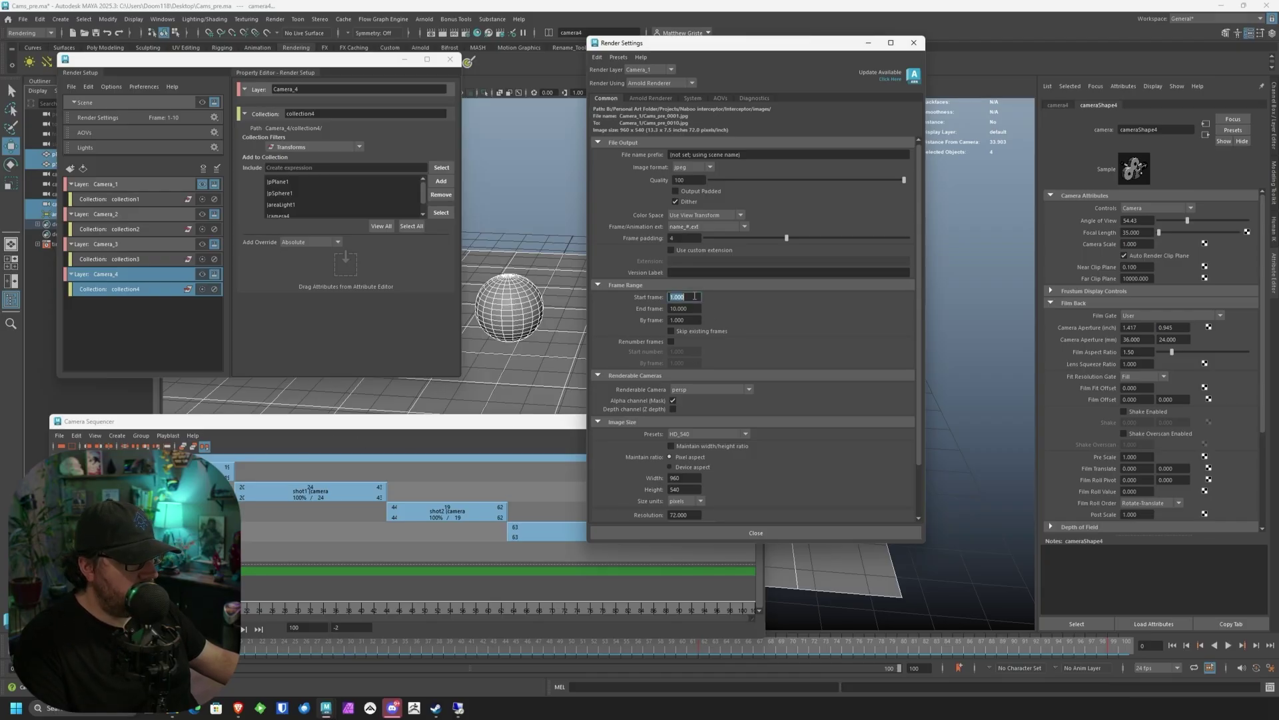
pyautogui.press('Tab')
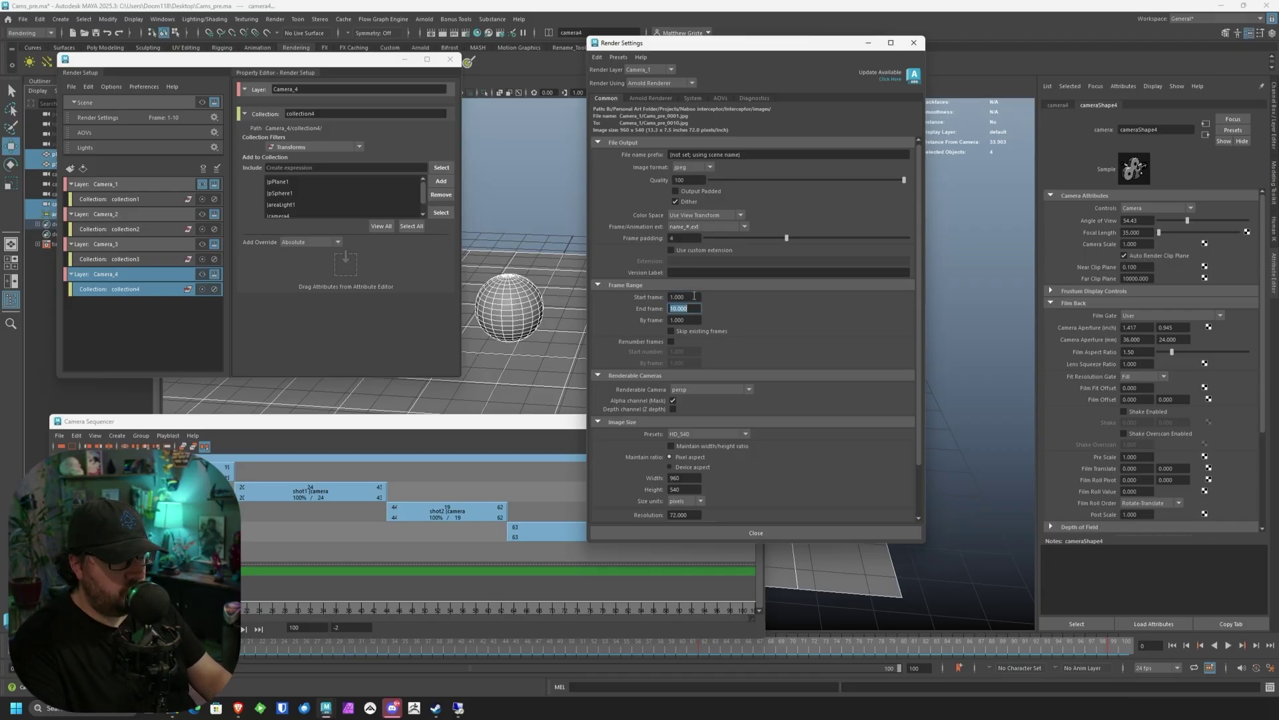
pyautogui.write('15')
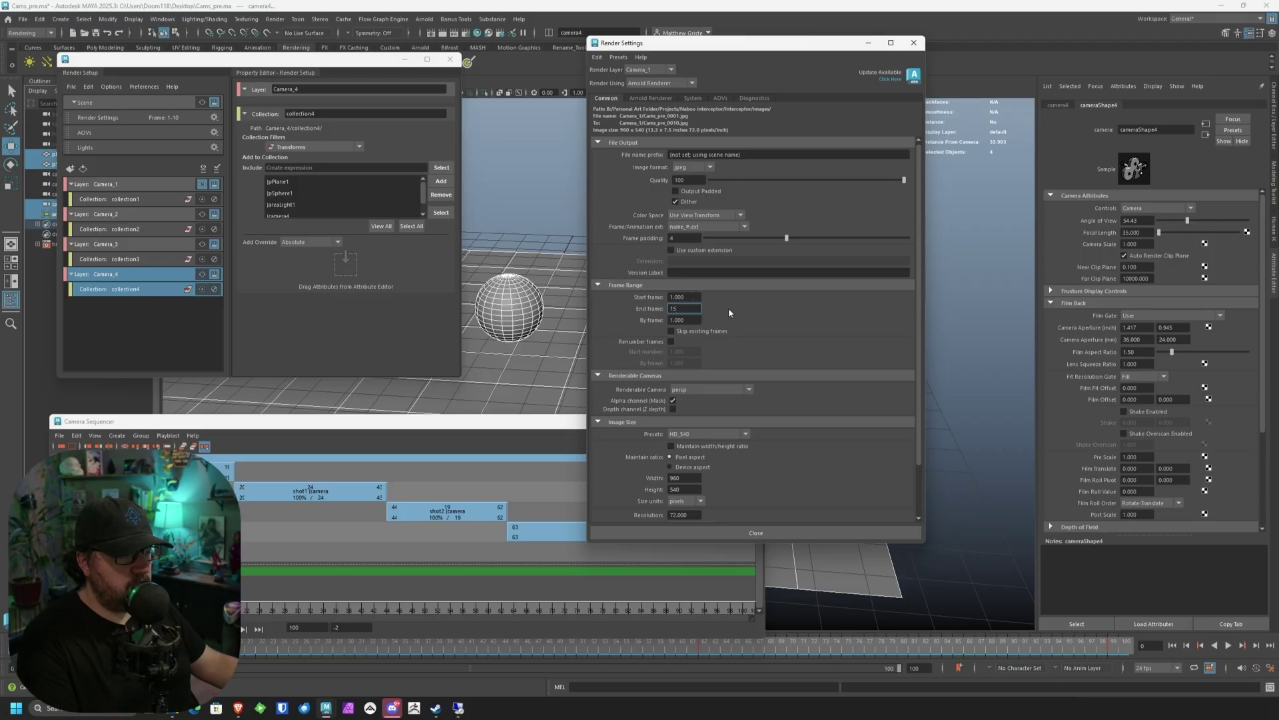
pyautogui.click(710, 389)
pyautogui.click(710, 389)
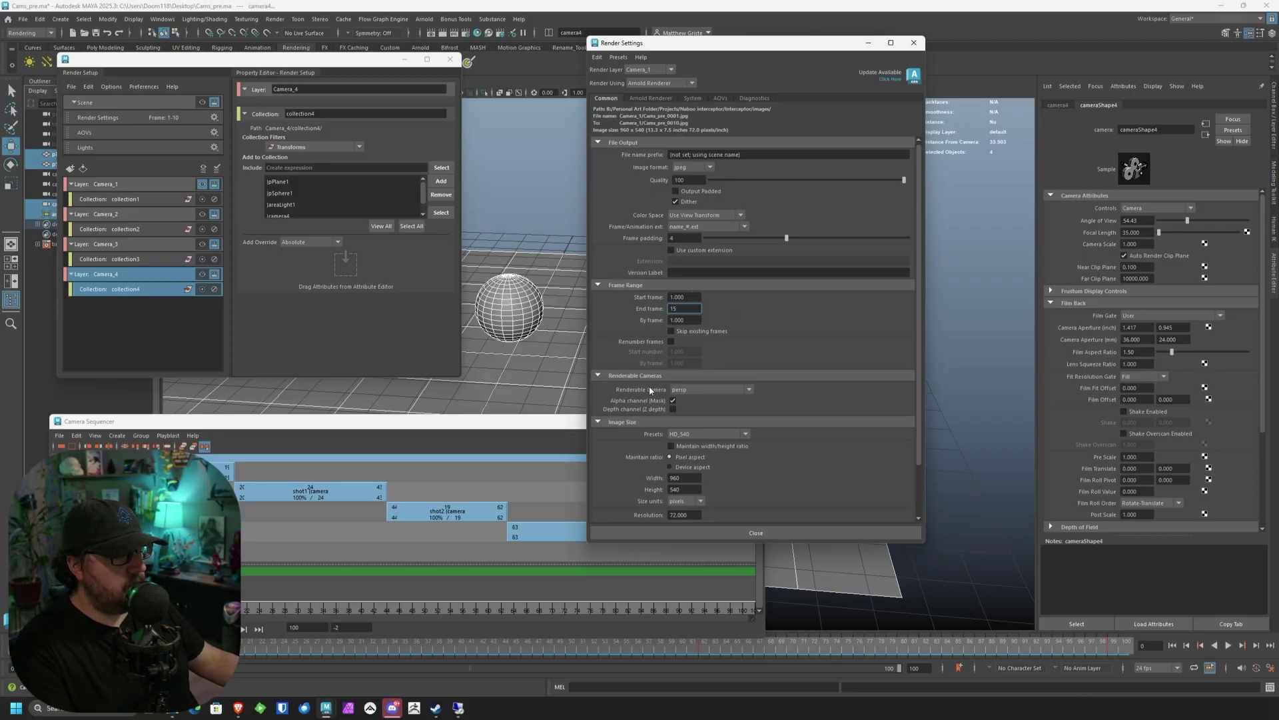
pyautogui.click(705, 391)
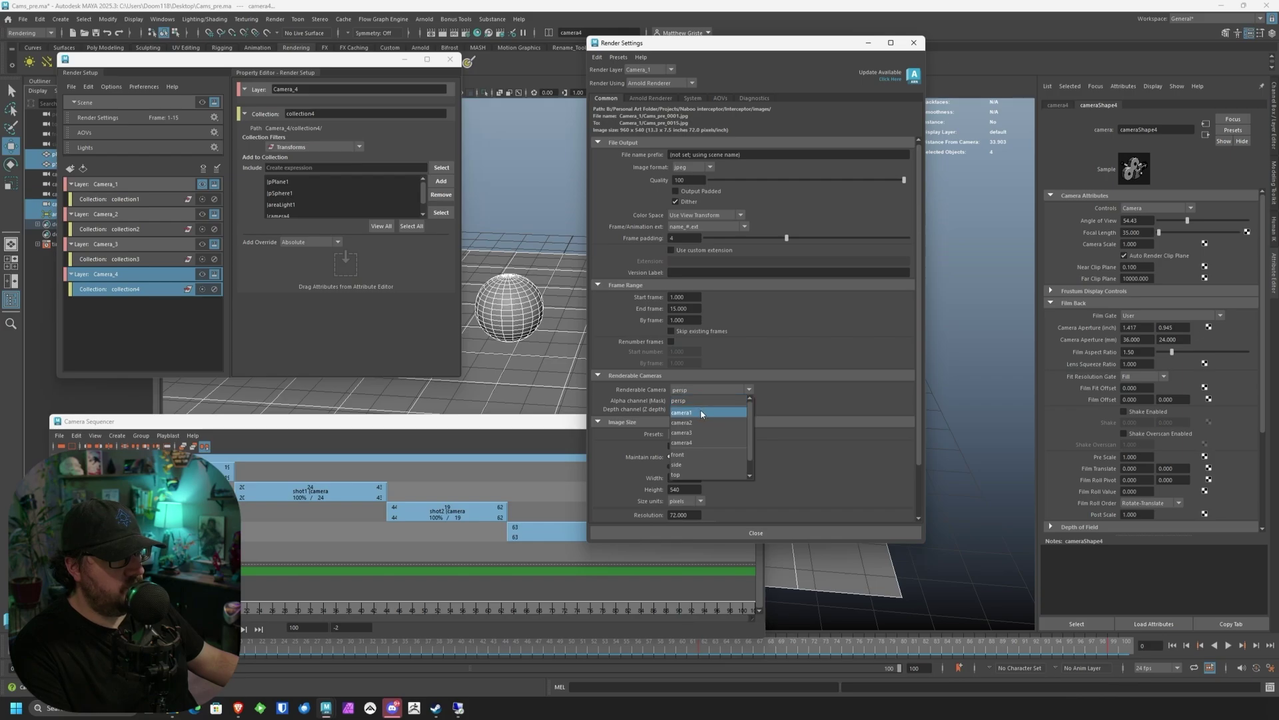
pyautogui.click(701, 413)
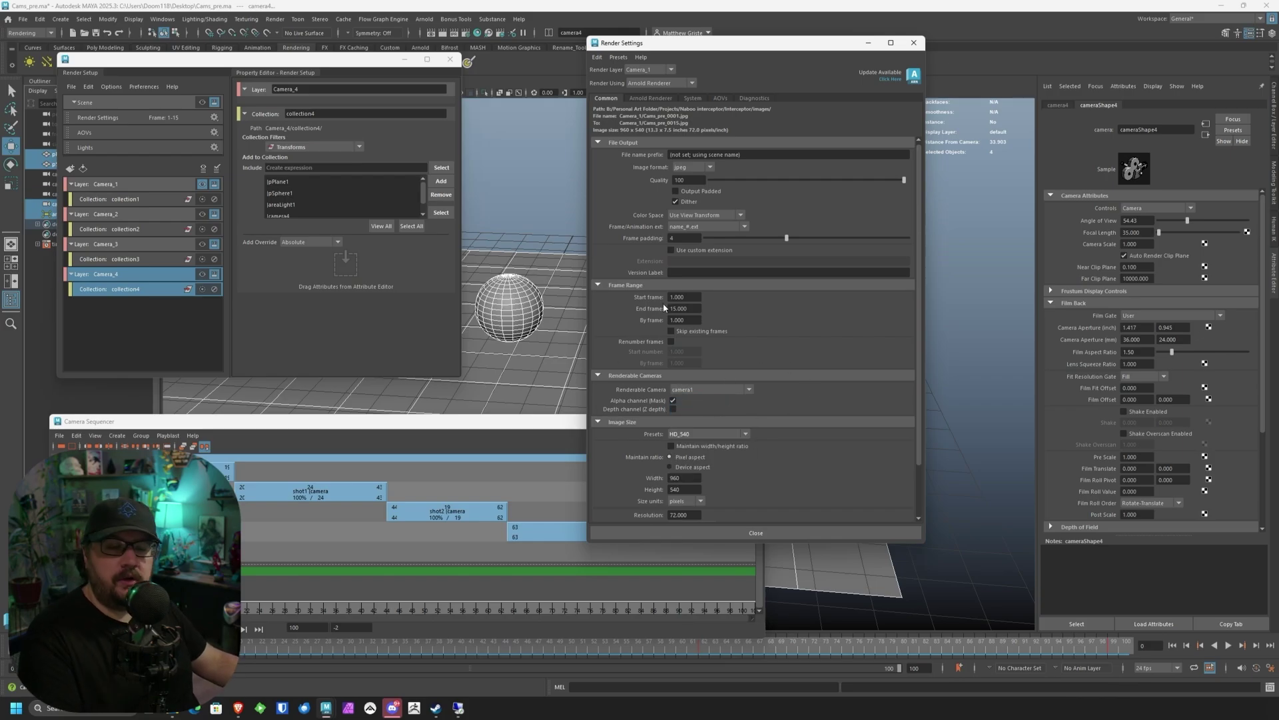
# Make start frame, end frame and renderable camera absolute overrides on the Camera_1 layer.
pyautogui.rightClick(643, 300)
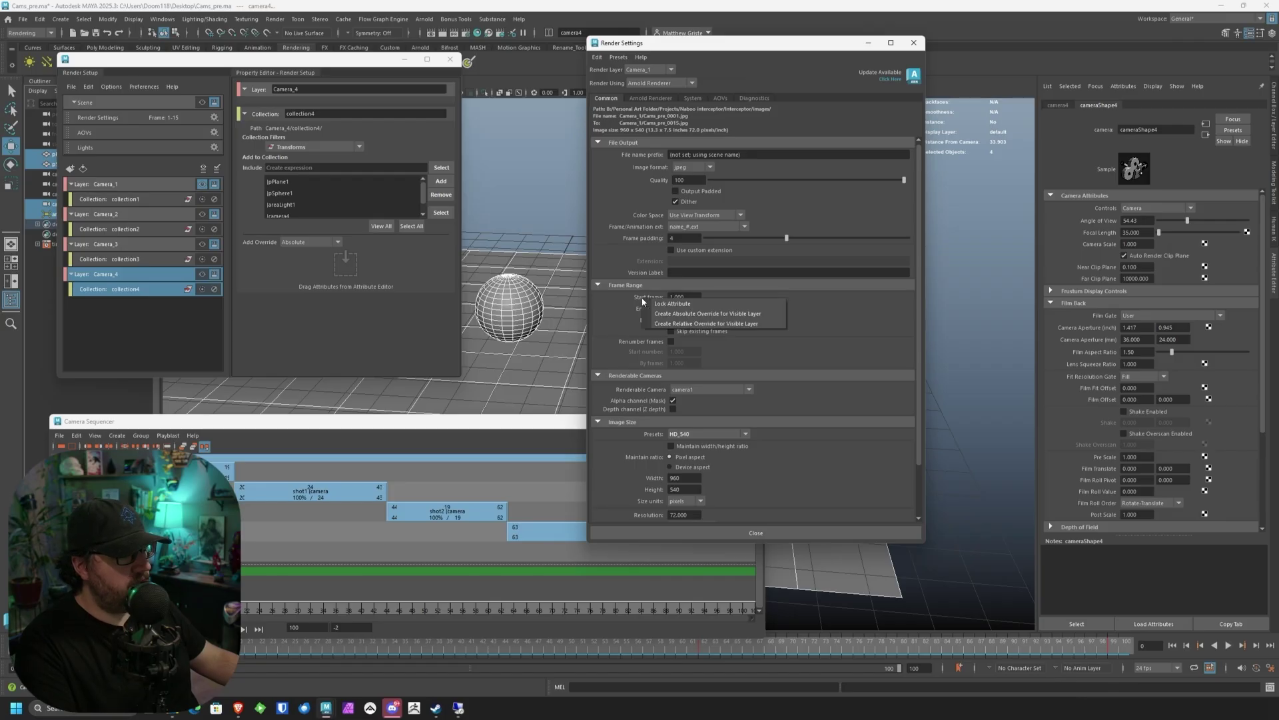
pyautogui.click(659, 314)
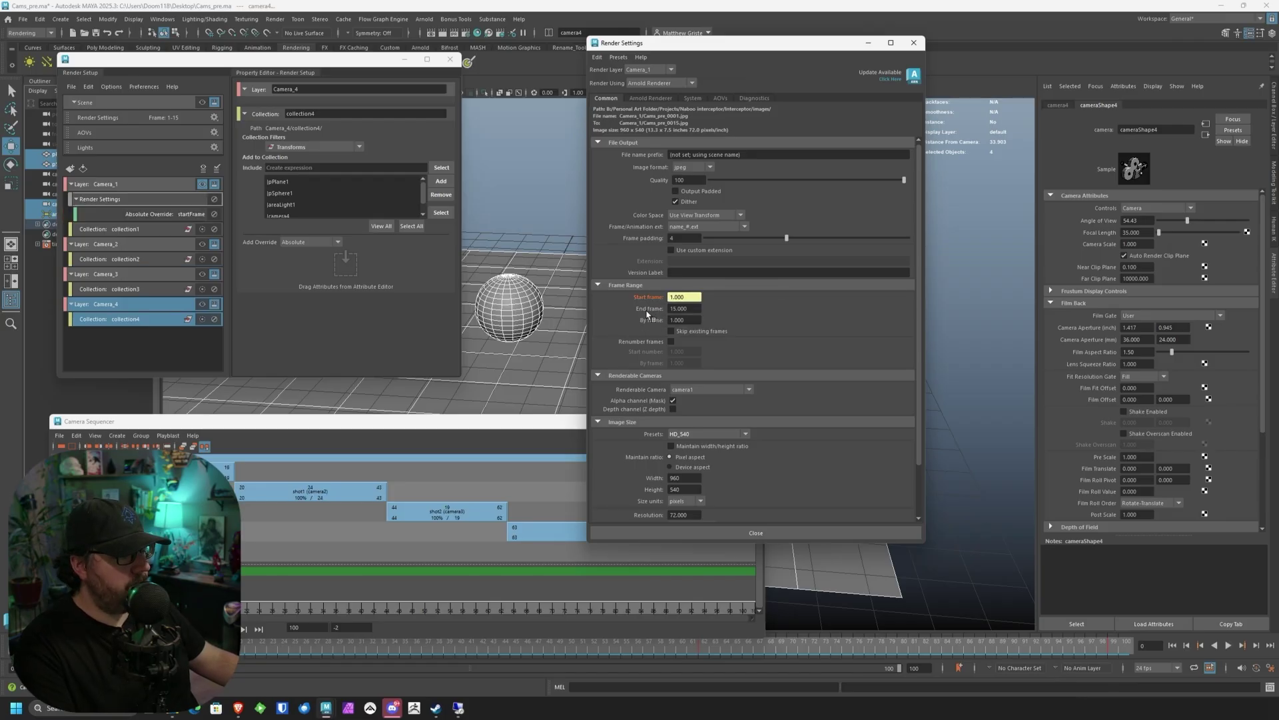
pyautogui.rightClick(657, 311)
pyautogui.click(665, 327)
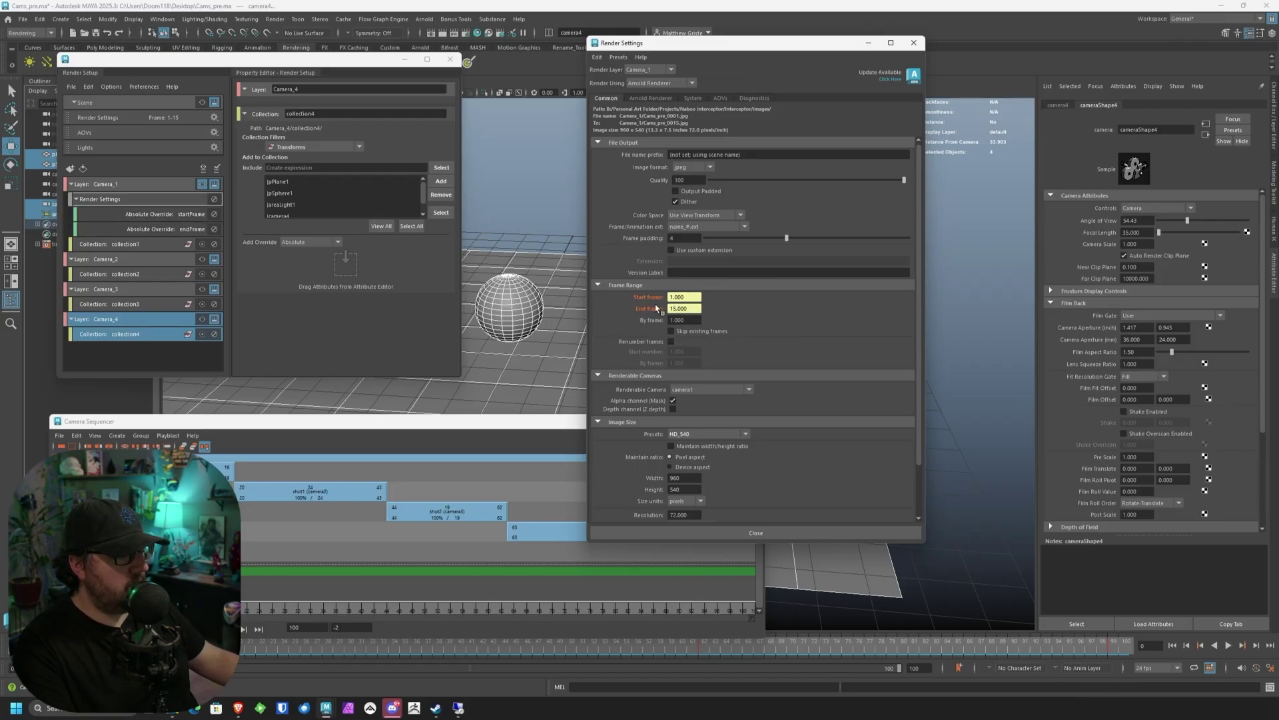
pyautogui.rightClick(648, 388)
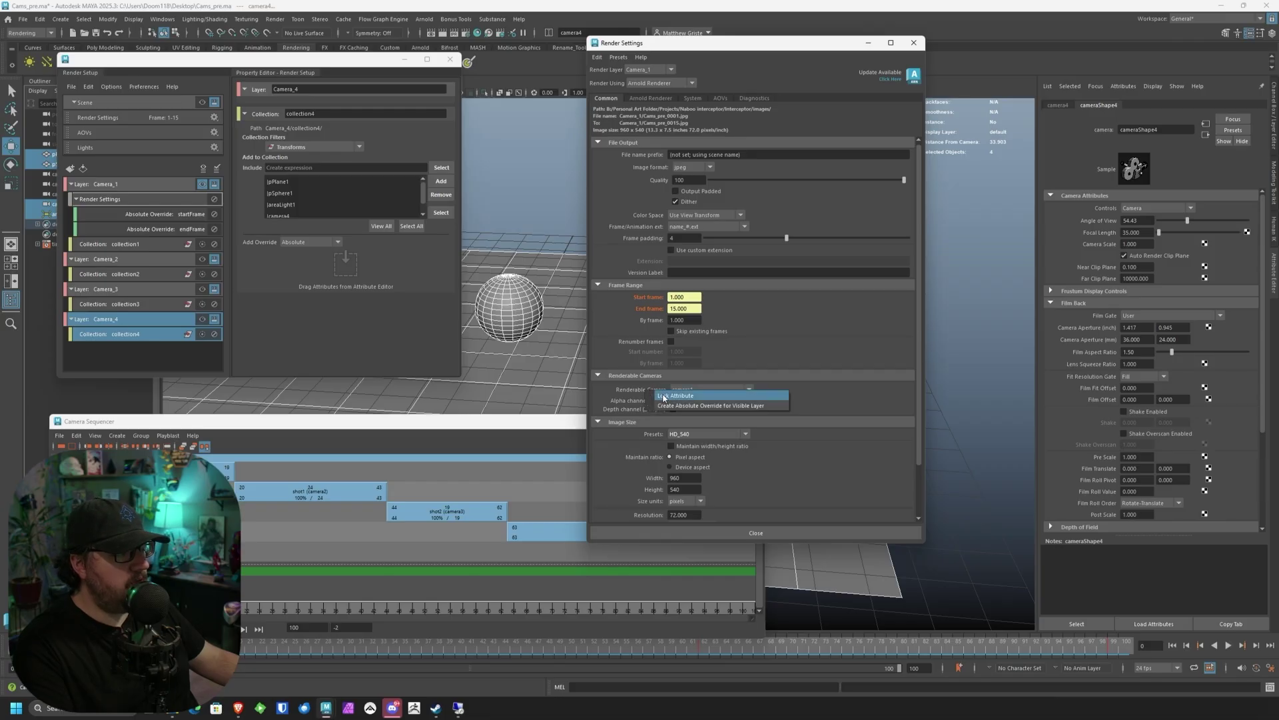
pyautogui.click(667, 402)
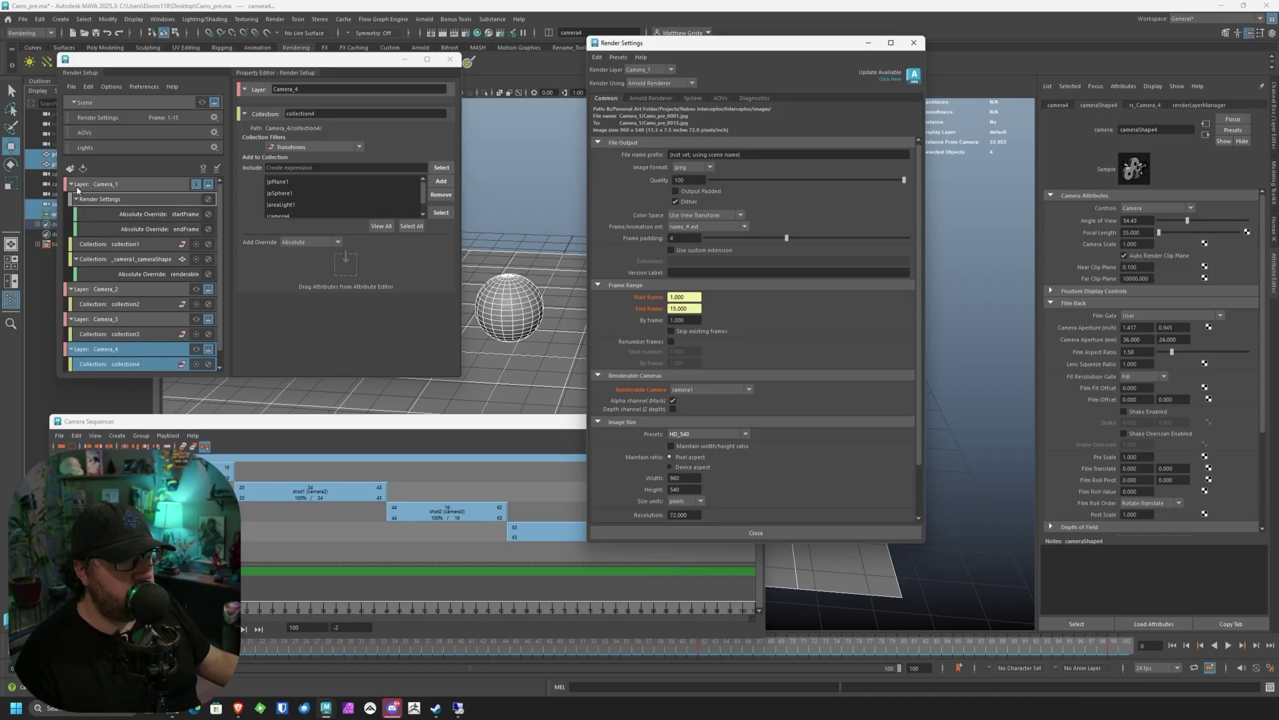
pyautogui.scroll(-1, 99, 223)
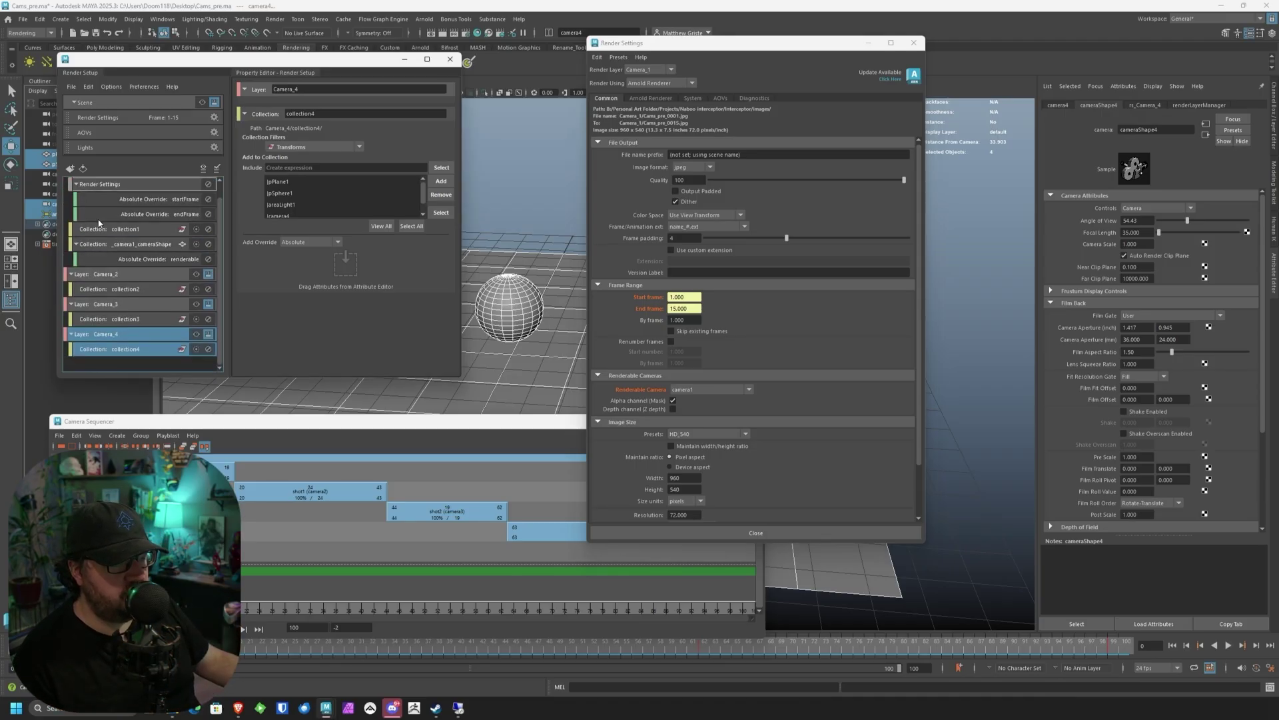
pyautogui.scroll(1, 107, 255)
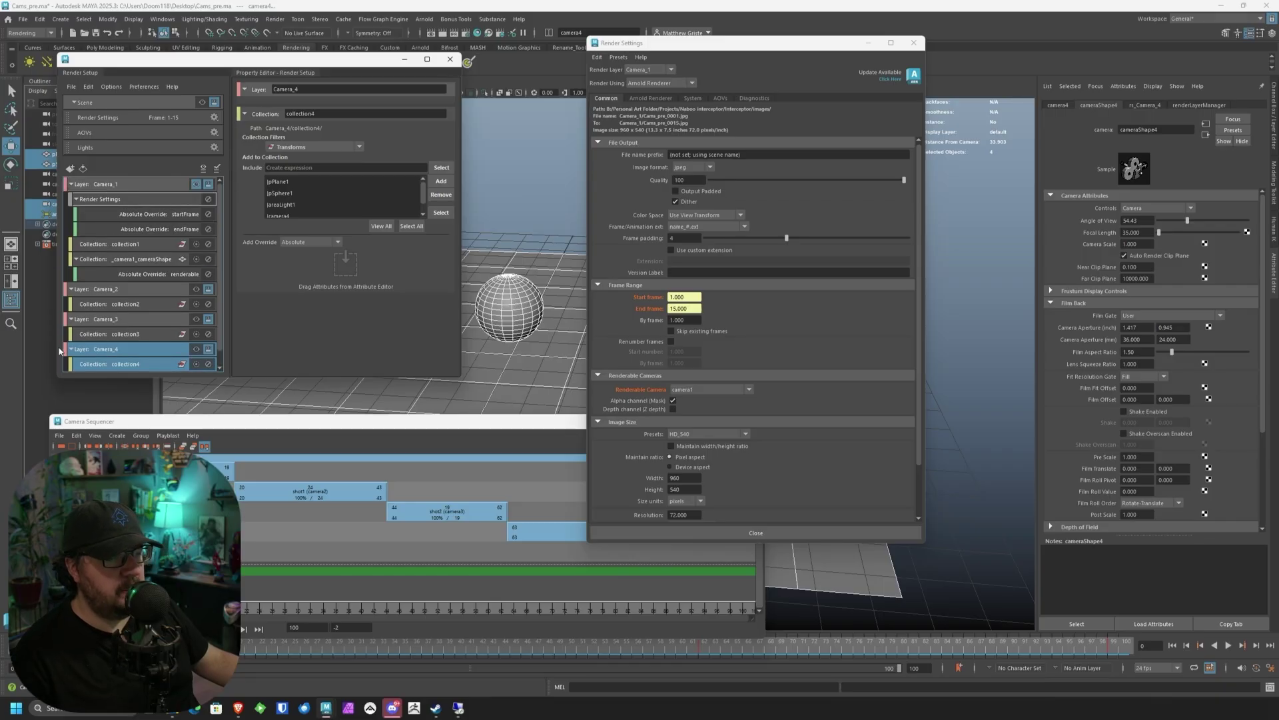
# Switch the settings to the Camera_2 layer and set frames 20–43 with camera2.
pyautogui.click(72, 184)
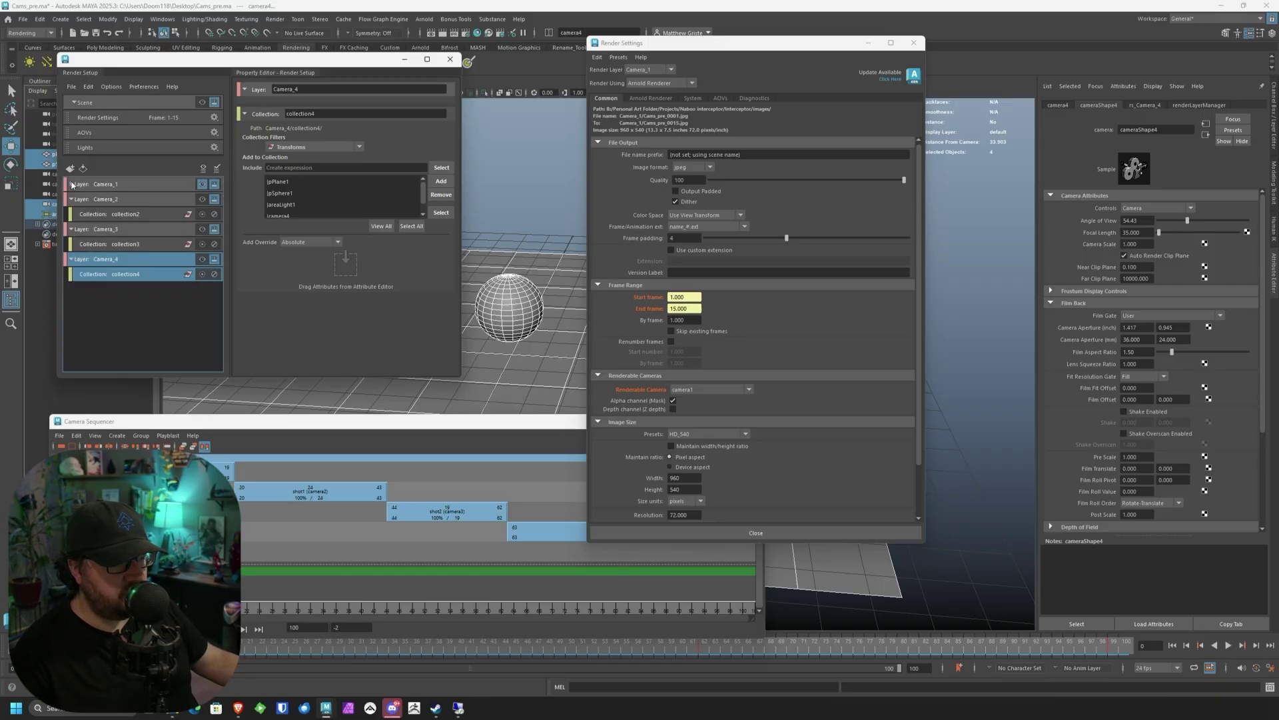
pyautogui.click(658, 70)
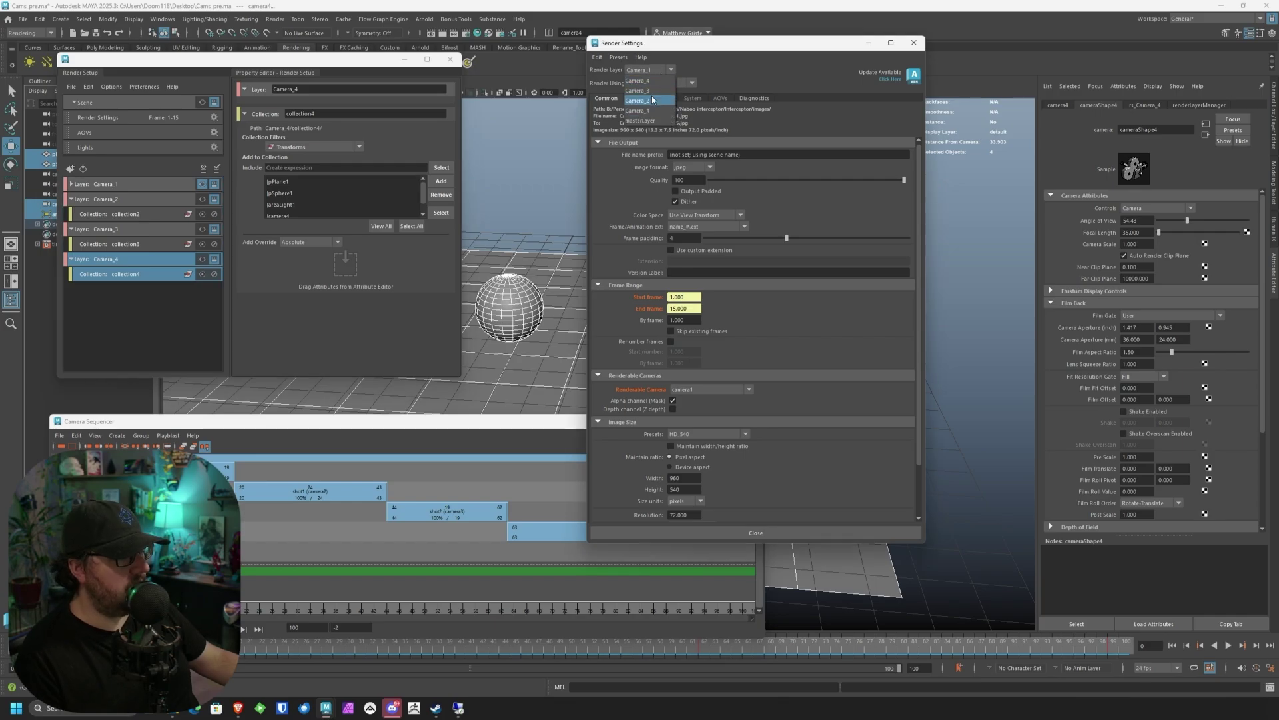
pyautogui.click(652, 96)
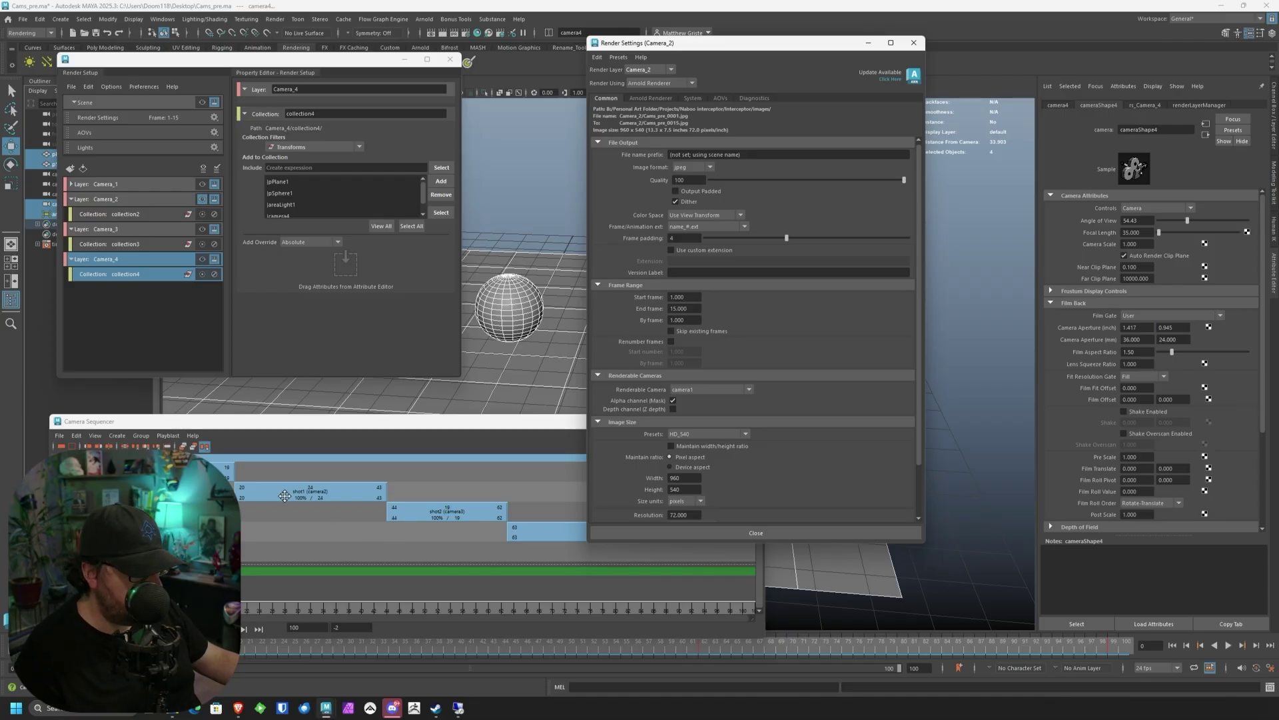
pyautogui.click(685, 296)
pyautogui.write('20')
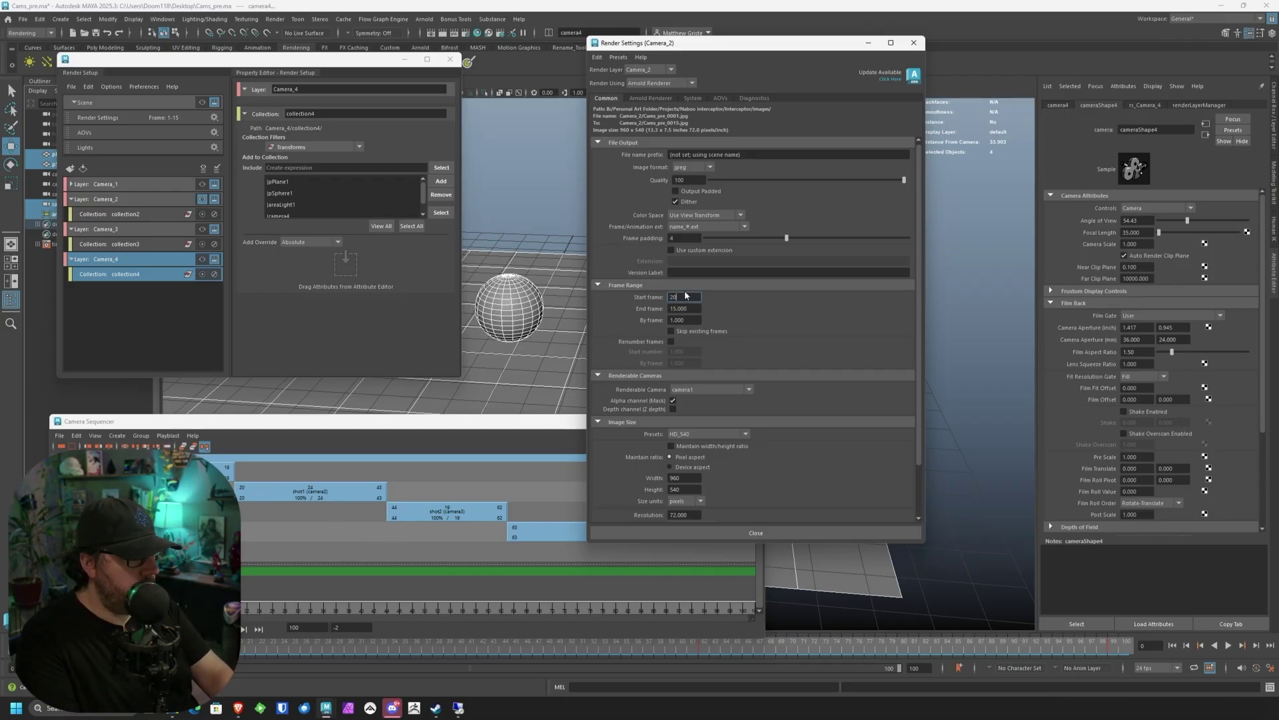
pyautogui.write('43')
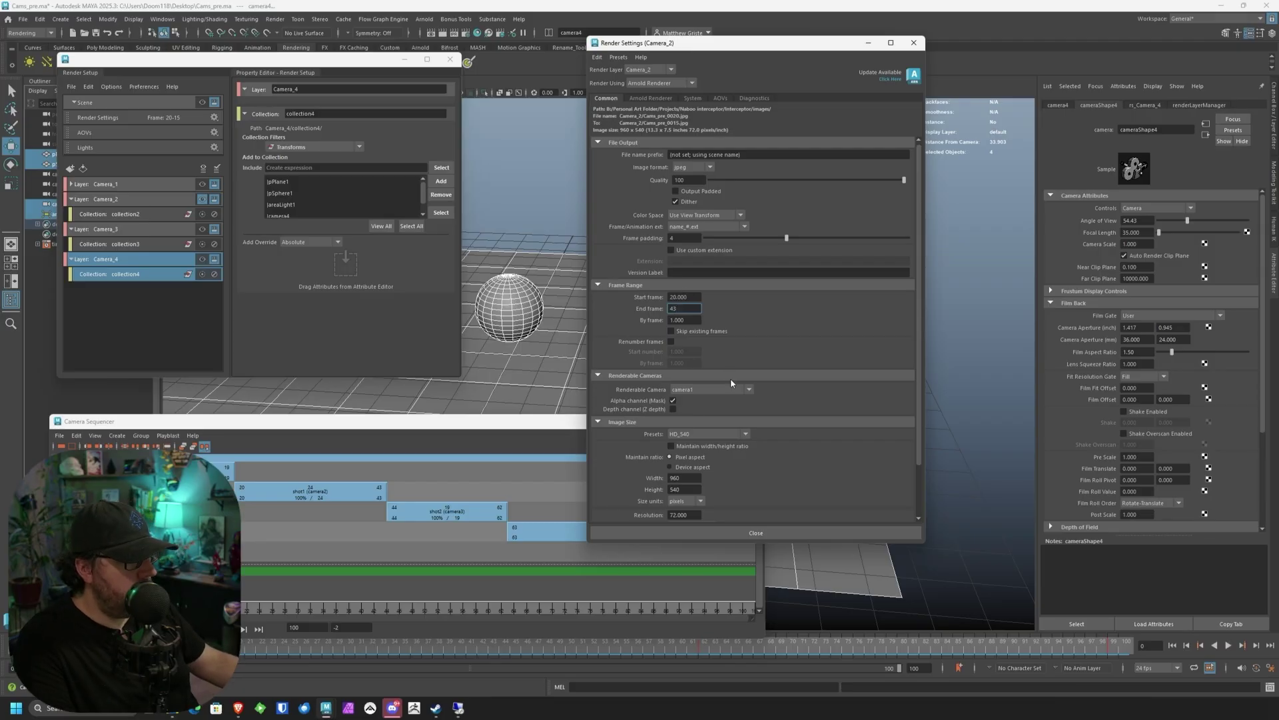
pyautogui.click(709, 389)
pyautogui.click(708, 413)
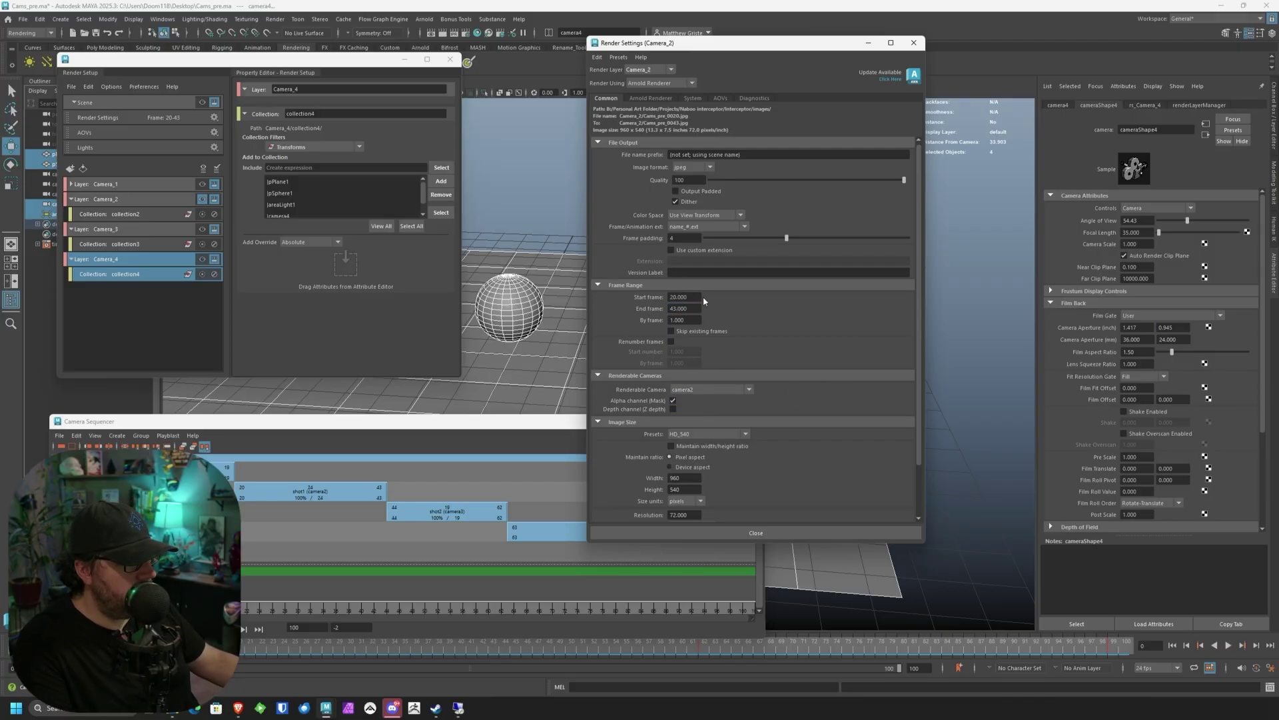
# Make start frame, end frame and renderable camera absolute overrides on the Camera_2 layer.
pyautogui.rightClick(647, 297)
pyautogui.click(647, 307)
pyautogui.rightClick(646, 307)
pyautogui.click(653, 318)
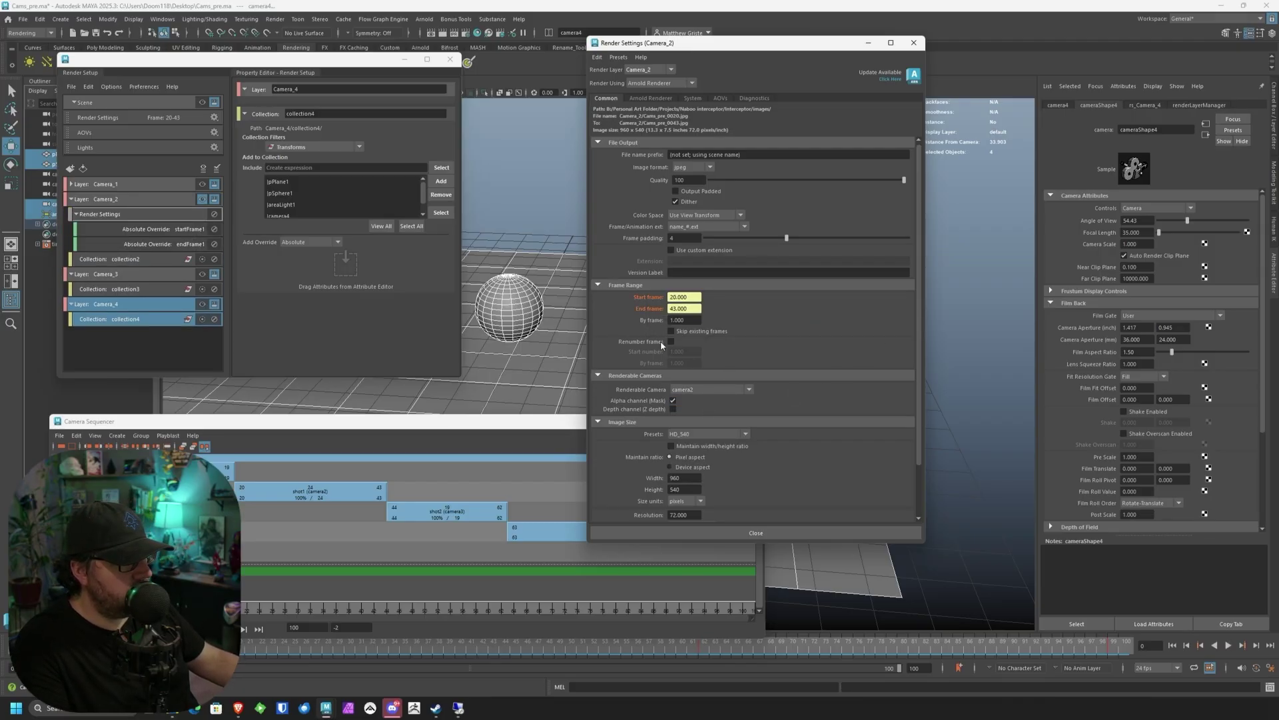
pyautogui.rightClick(640, 393)
pyautogui.click(659, 409)
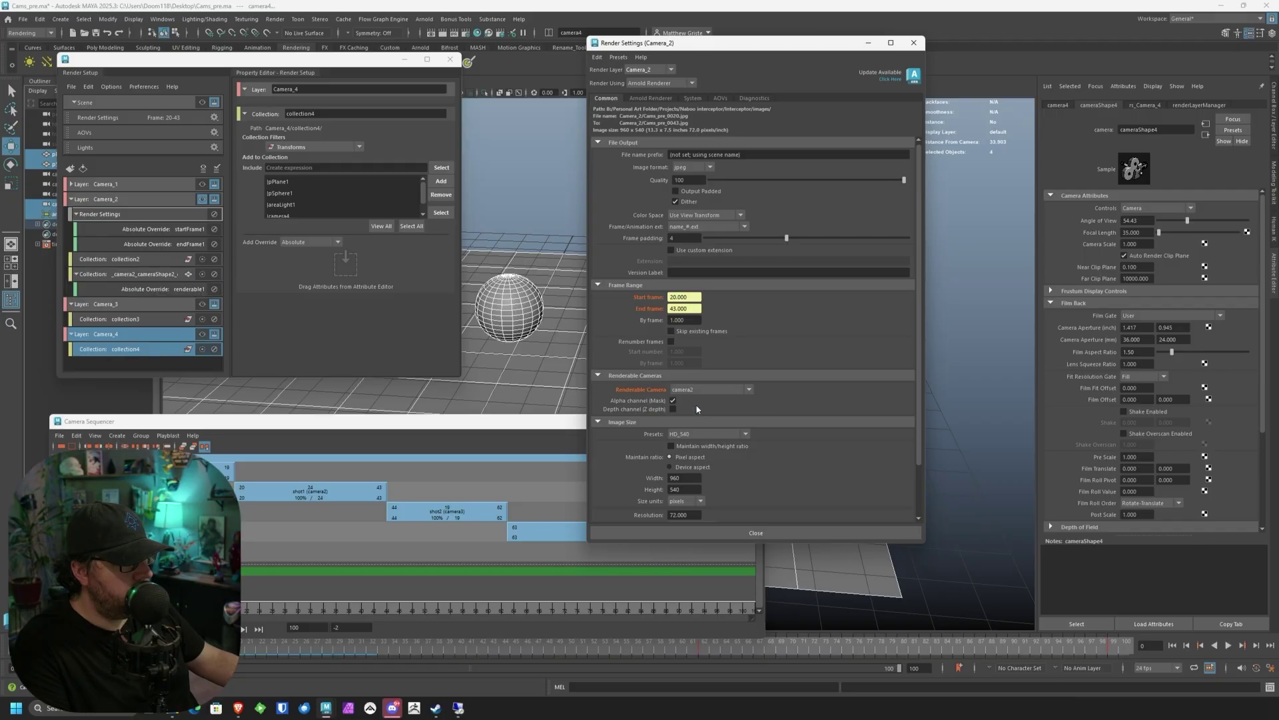
pyautogui.click(650, 69)
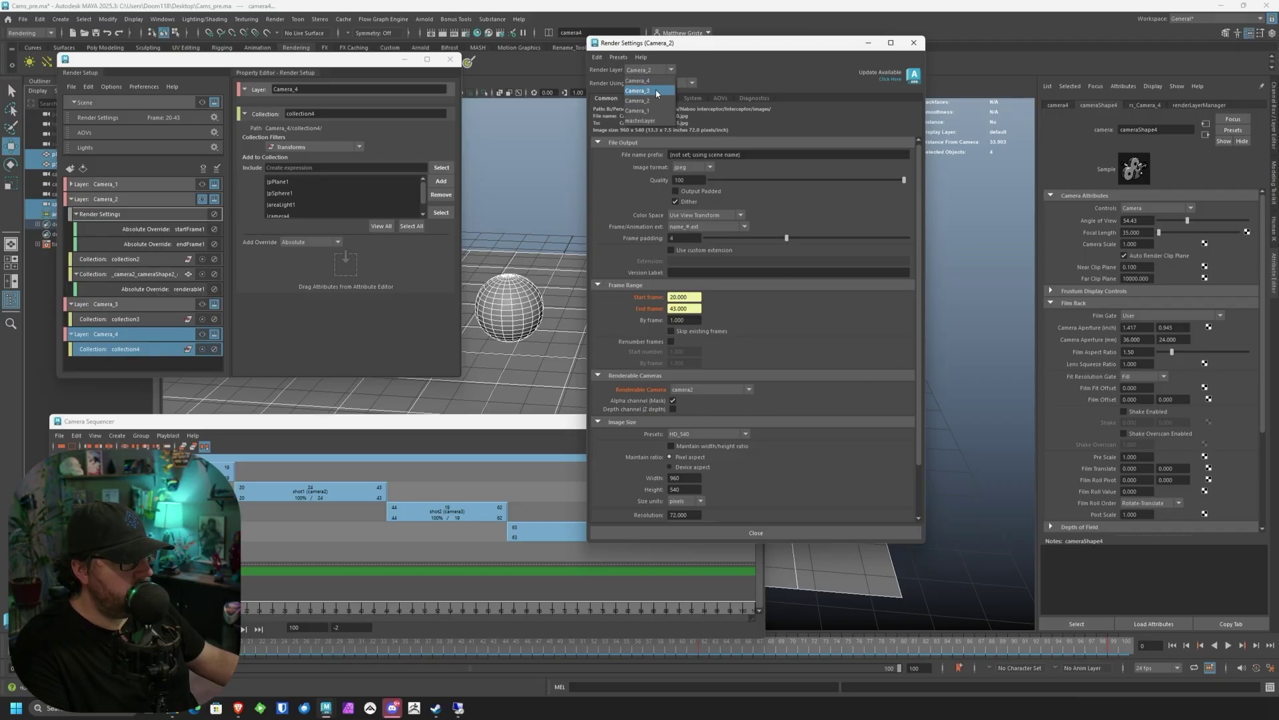
# On the Camera_3 layer, set the frame range to 44–62 and the renderable camera to camera3.
pyautogui.click(657, 92)
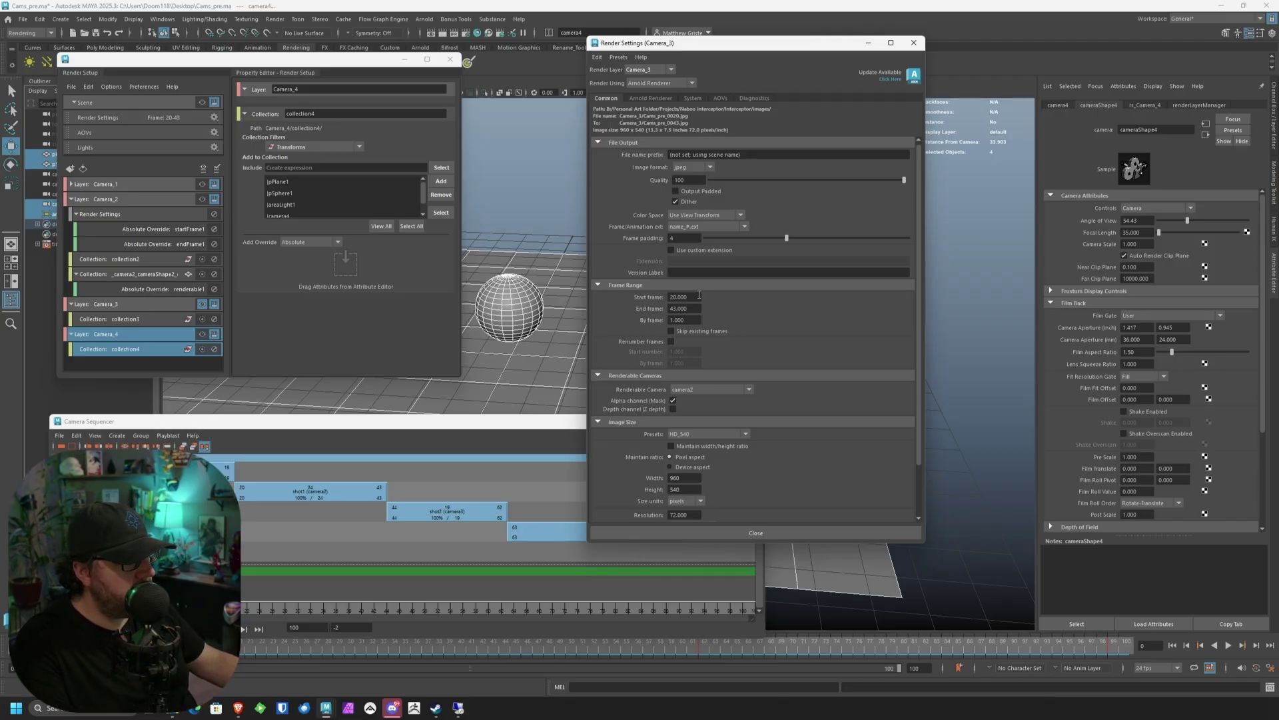
pyautogui.click(697, 295)
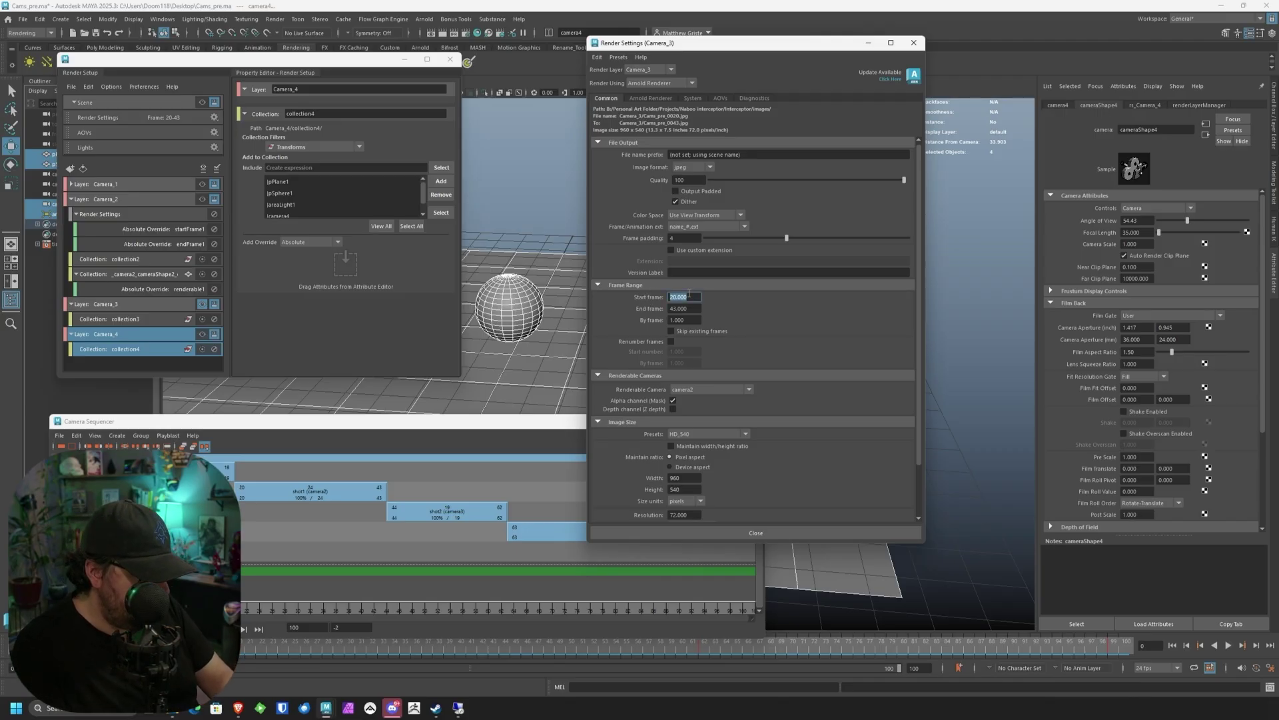
pyautogui.press('BackSpace')
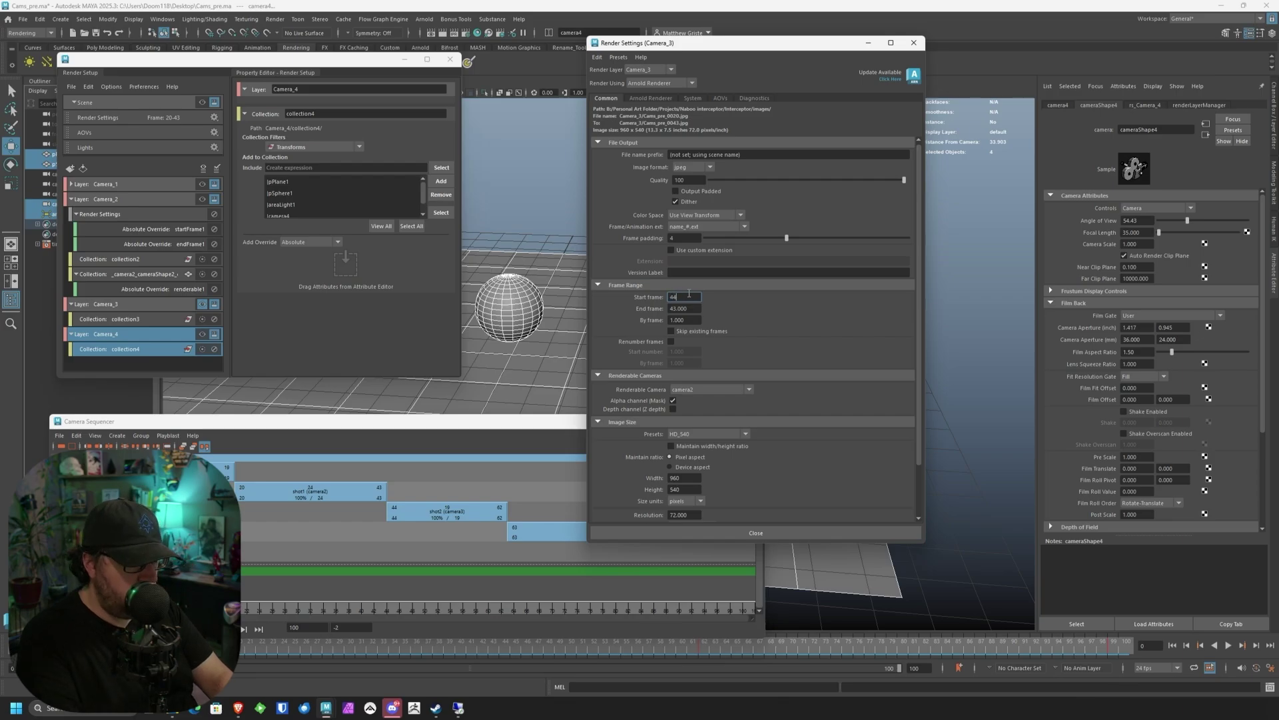
pyautogui.write('44')
pyautogui.click(692, 309)
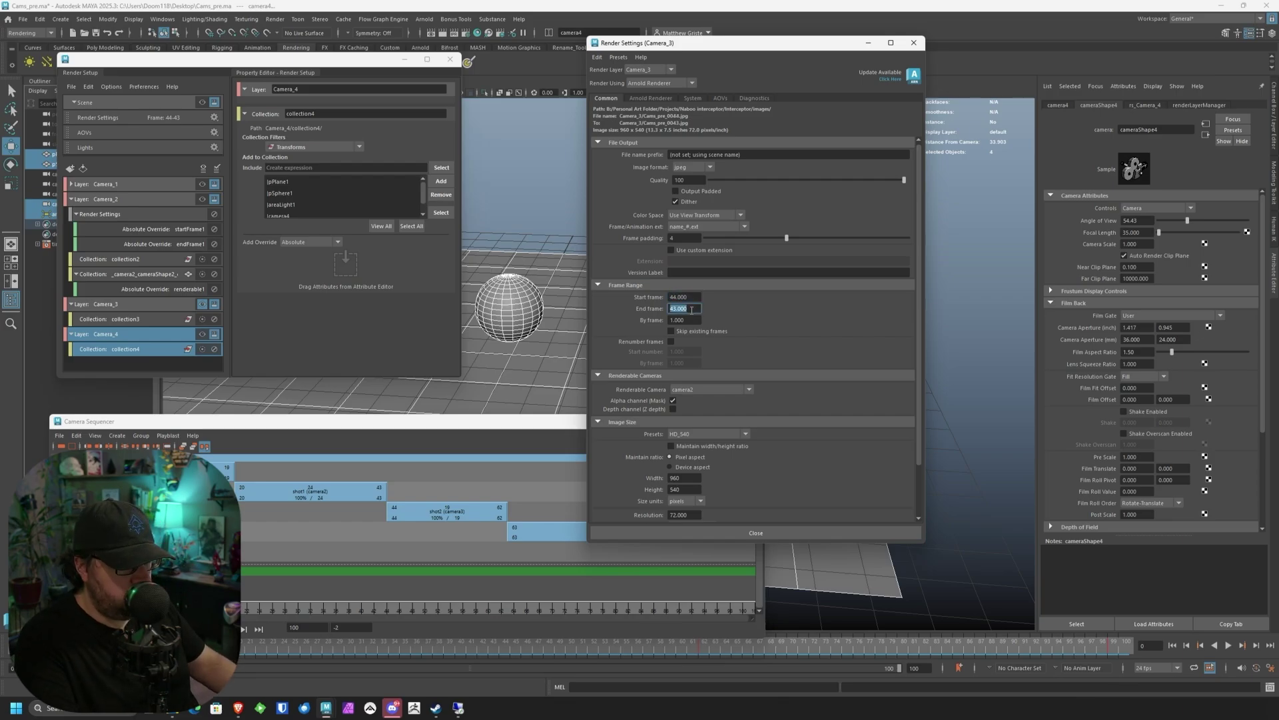
pyautogui.write('62')
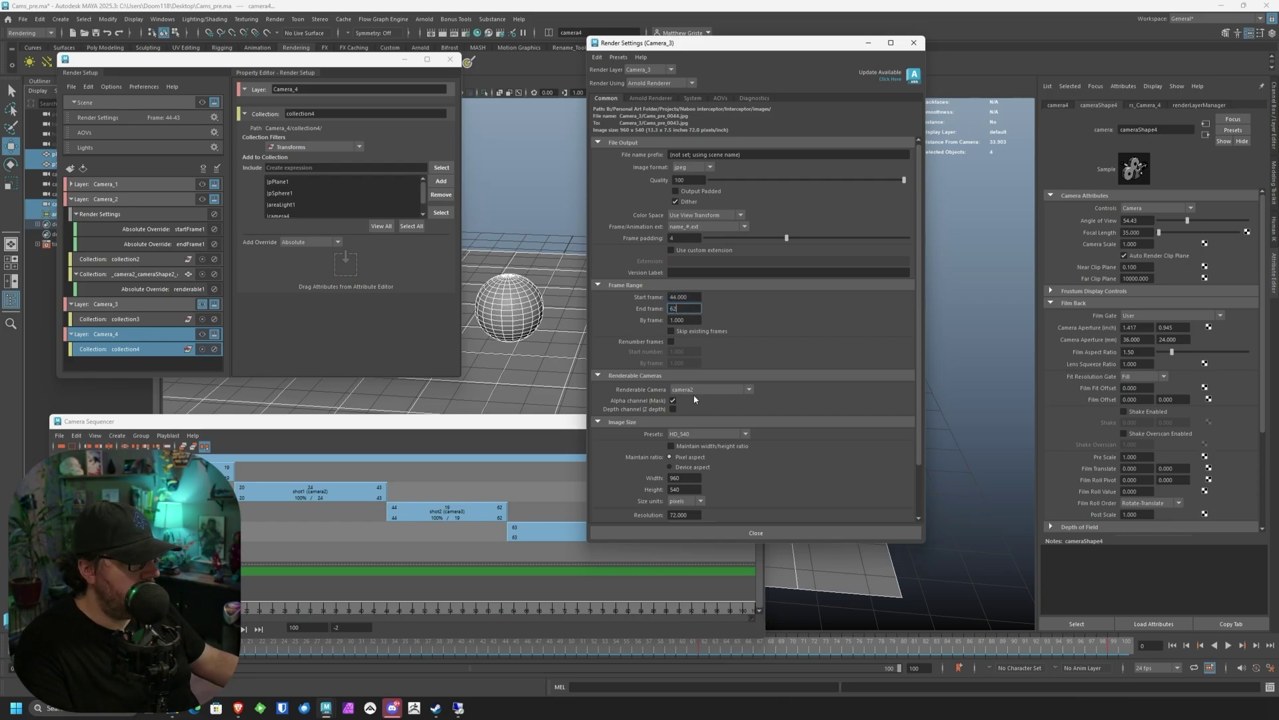
pyautogui.click(699, 390)
pyautogui.click(739, 422)
# Create absolute layer overrides for Camera_3's start frame, end frame and renderable camera.
pyautogui.rightClick(653, 299)
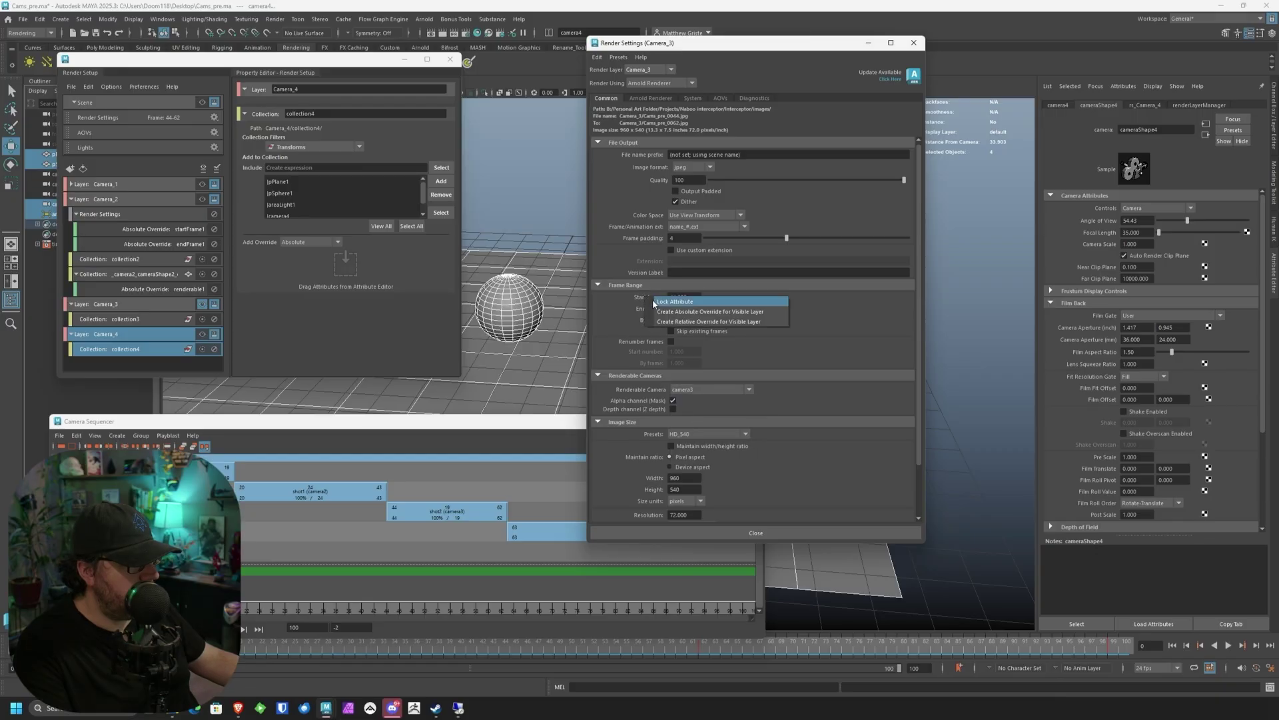
pyautogui.click(710, 311)
pyautogui.rightClick(655, 309)
pyautogui.click(710, 322)
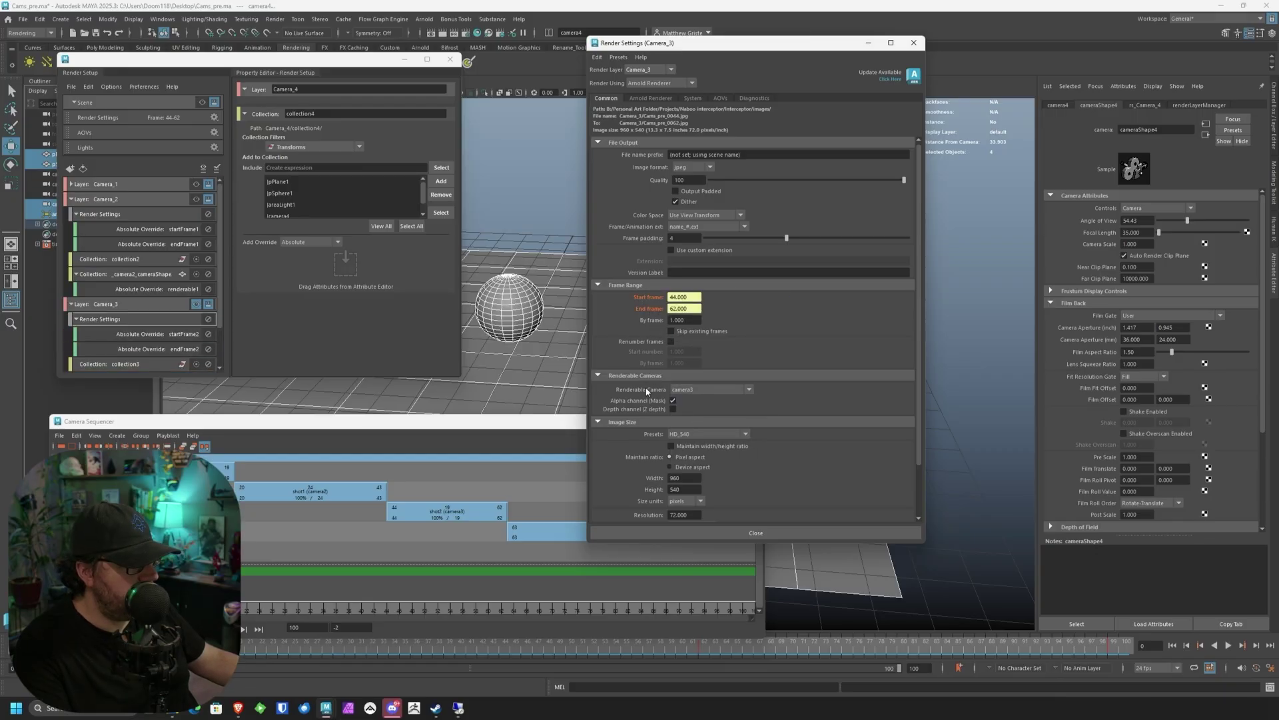
pyautogui.rightClick(646, 391)
pyautogui.click(706, 403)
# On the Camera_4 layer, set the frame range to 63–100 and the renderable camera to camera4.
pyautogui.click(644, 70)
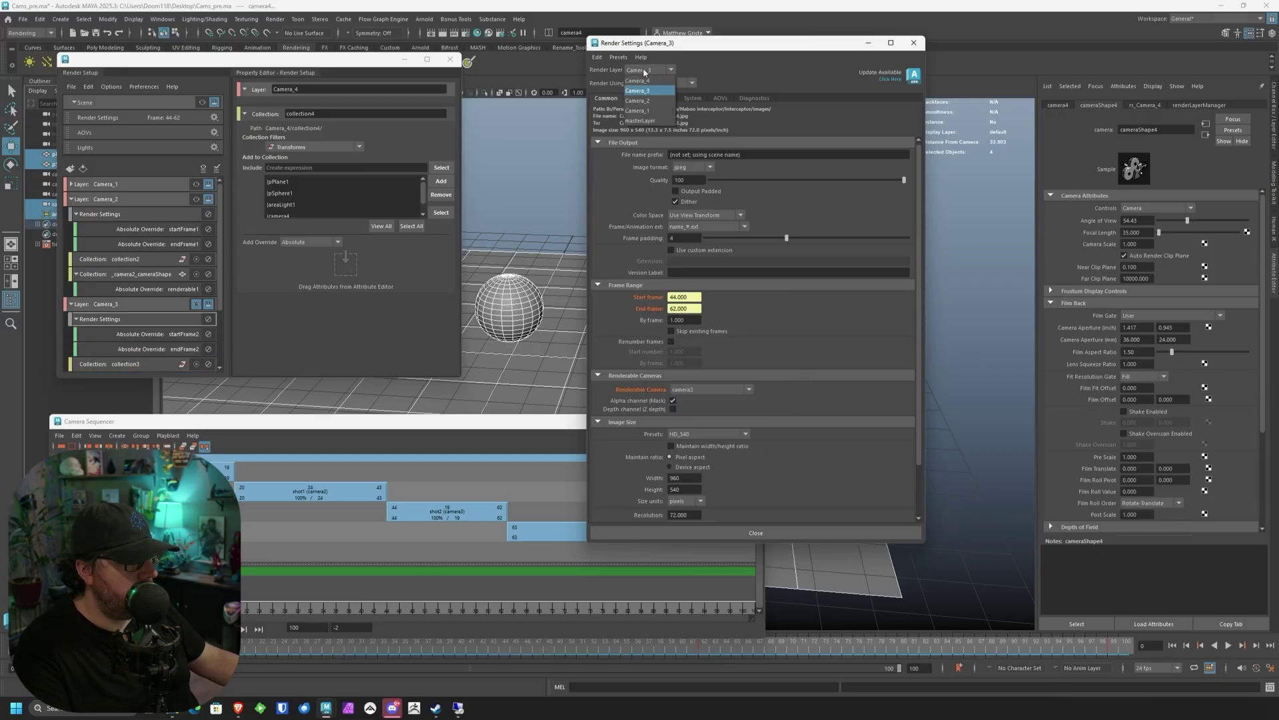
pyautogui.click(638, 80)
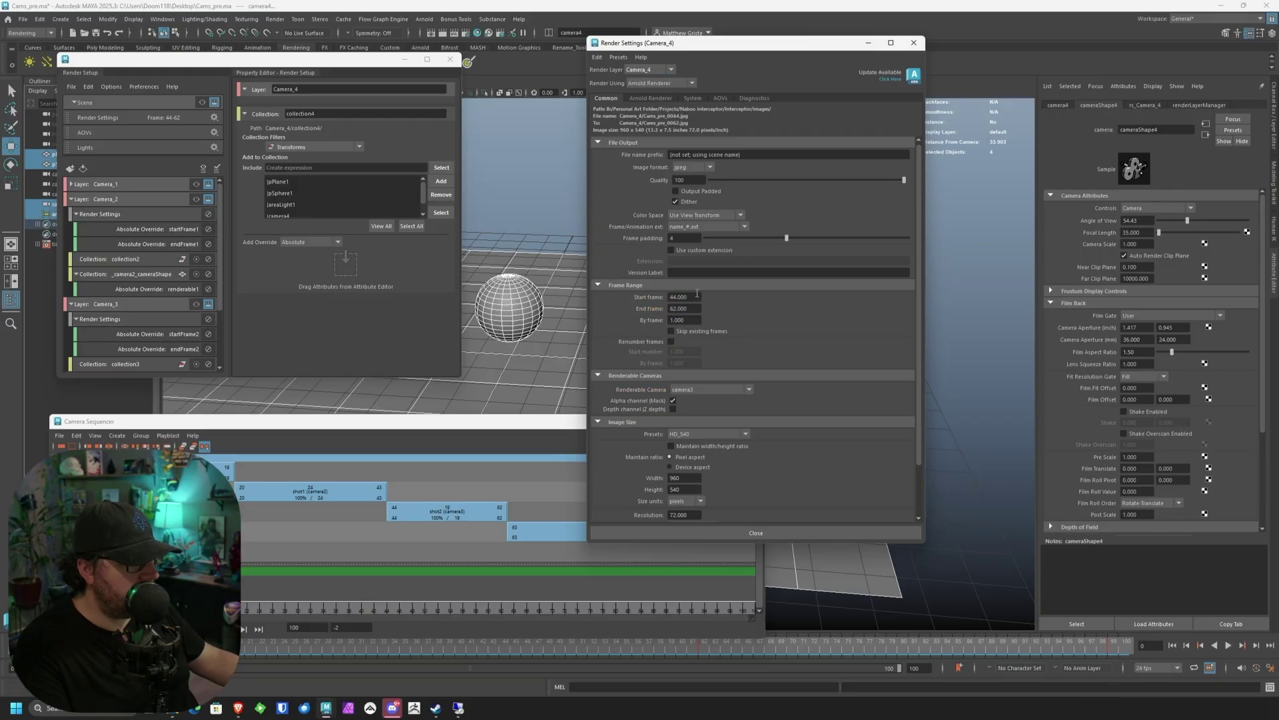
pyautogui.moveTo(693, 42); pyautogui.dragTo(763, 71)
pyautogui.click(765, 314)
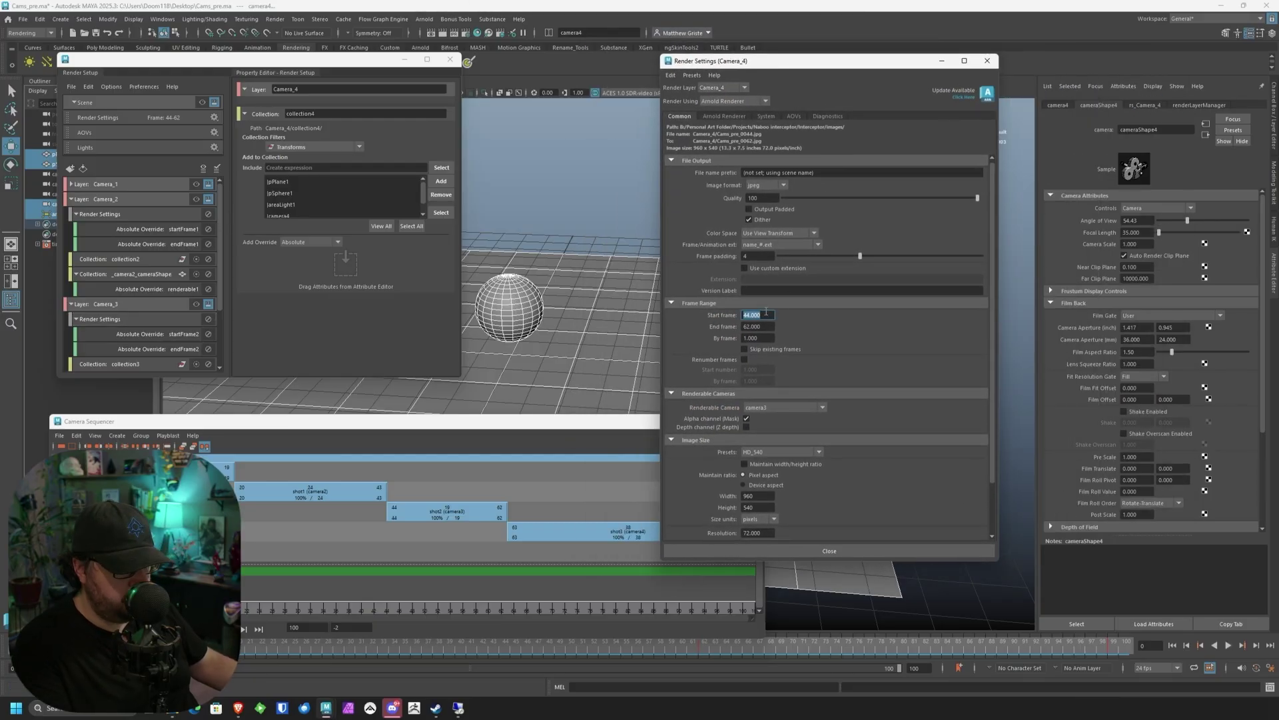
pyautogui.write('63')
pyautogui.press('Tab')
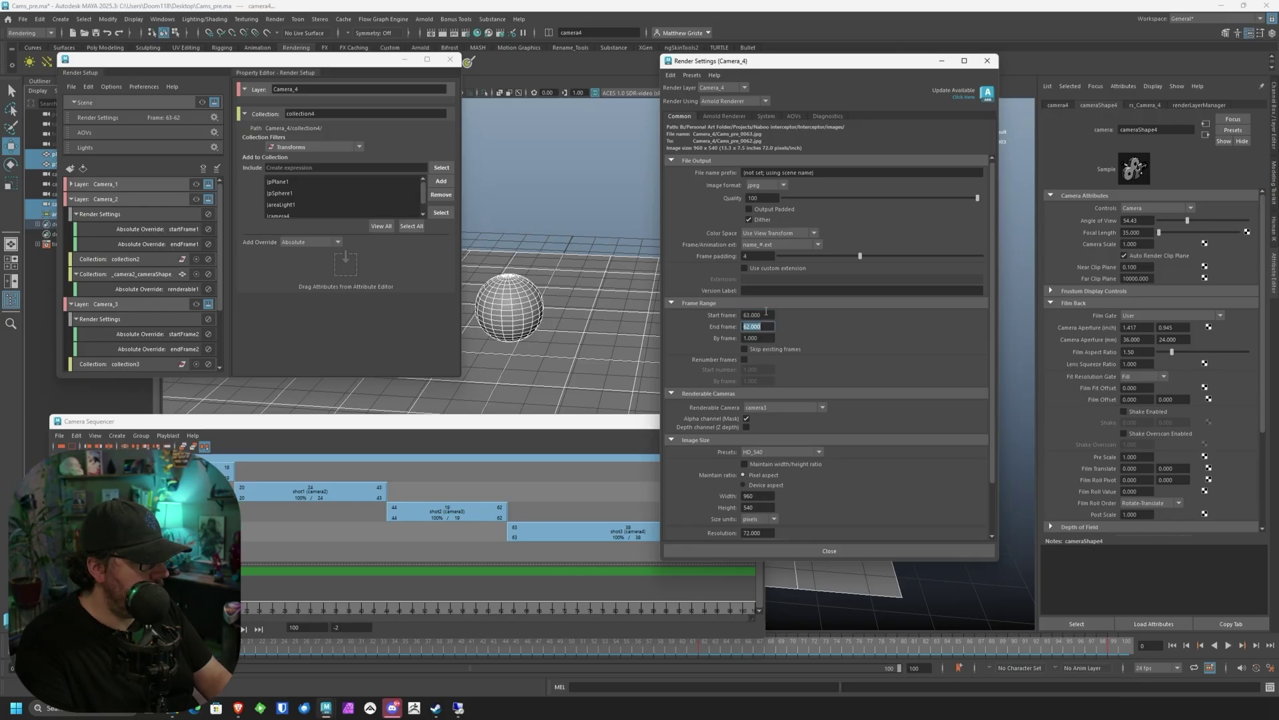
pyautogui.write('100')
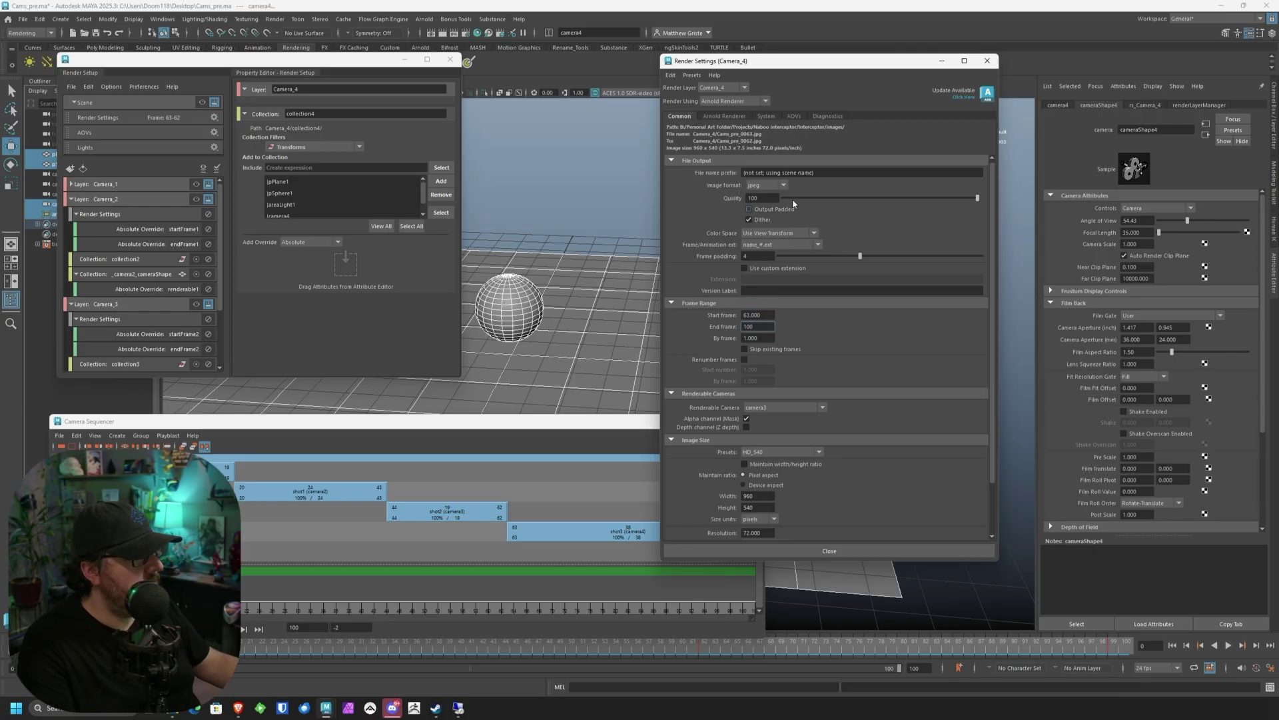
pyautogui.moveTo(760, 60); pyautogui.dragTo(543, 53)
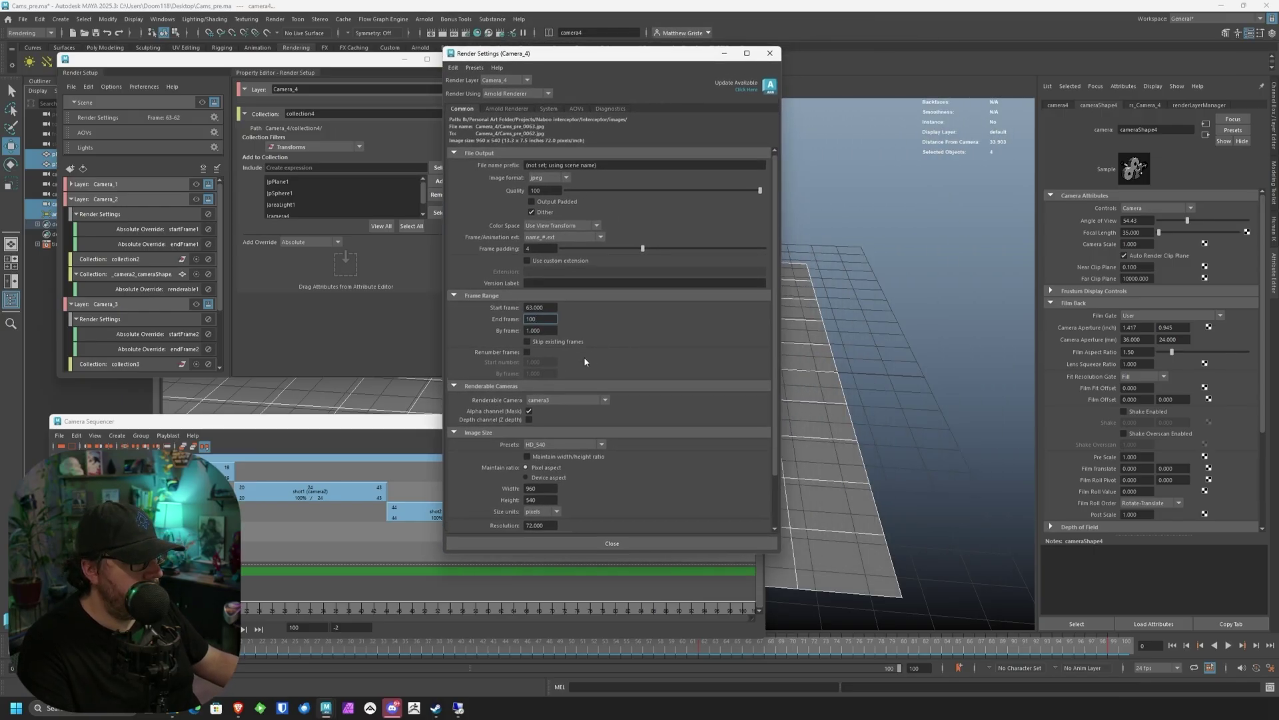
pyautogui.click(555, 400)
pyautogui.click(559, 443)
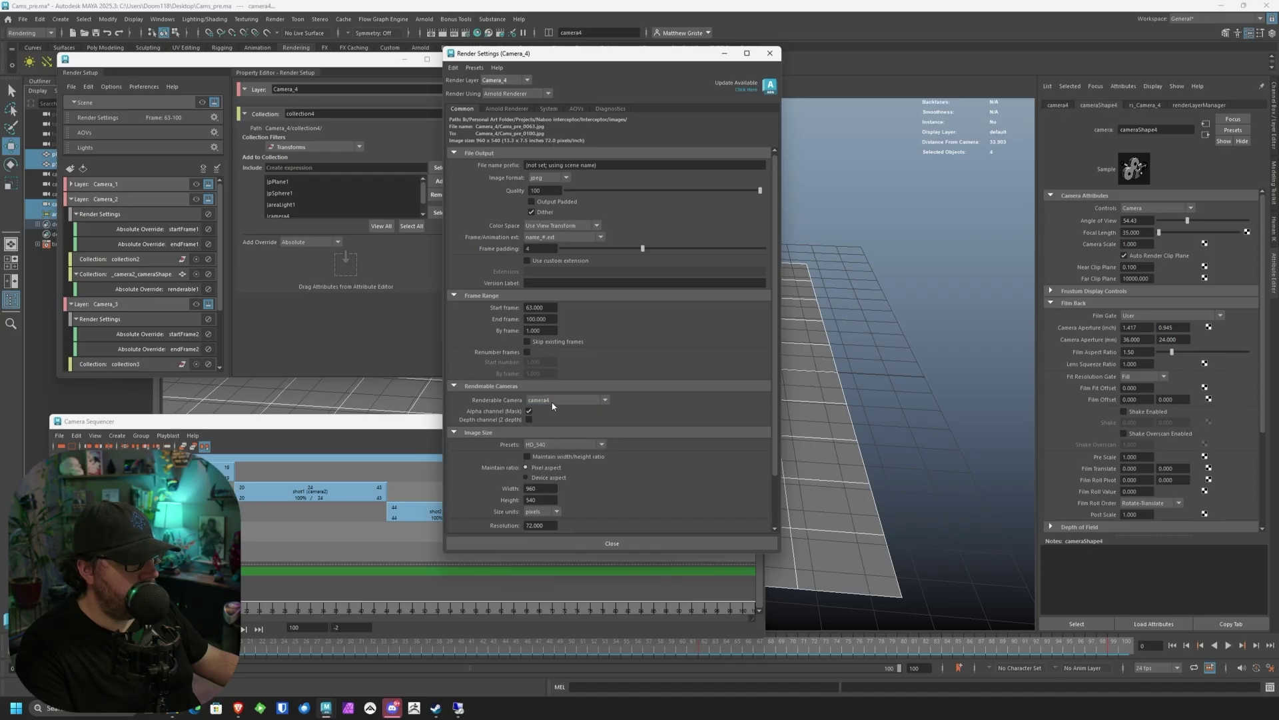
# Create absolute layer overrides for Camera_4's start frame 63, end frame 100 and renderable camera.
pyautogui.rightClick(509, 310)
pyautogui.click(566, 325)
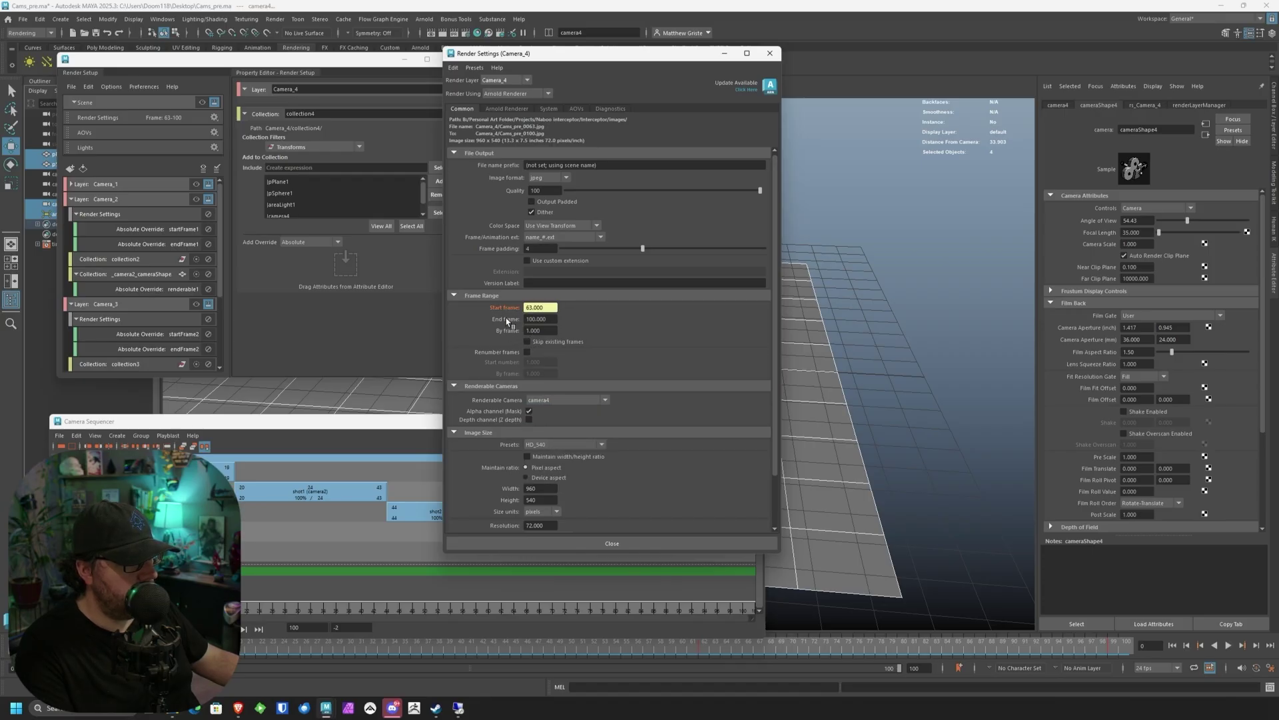
pyautogui.rightClick(513, 321)
pyautogui.click(572, 334)
pyautogui.rightClick(502, 402)
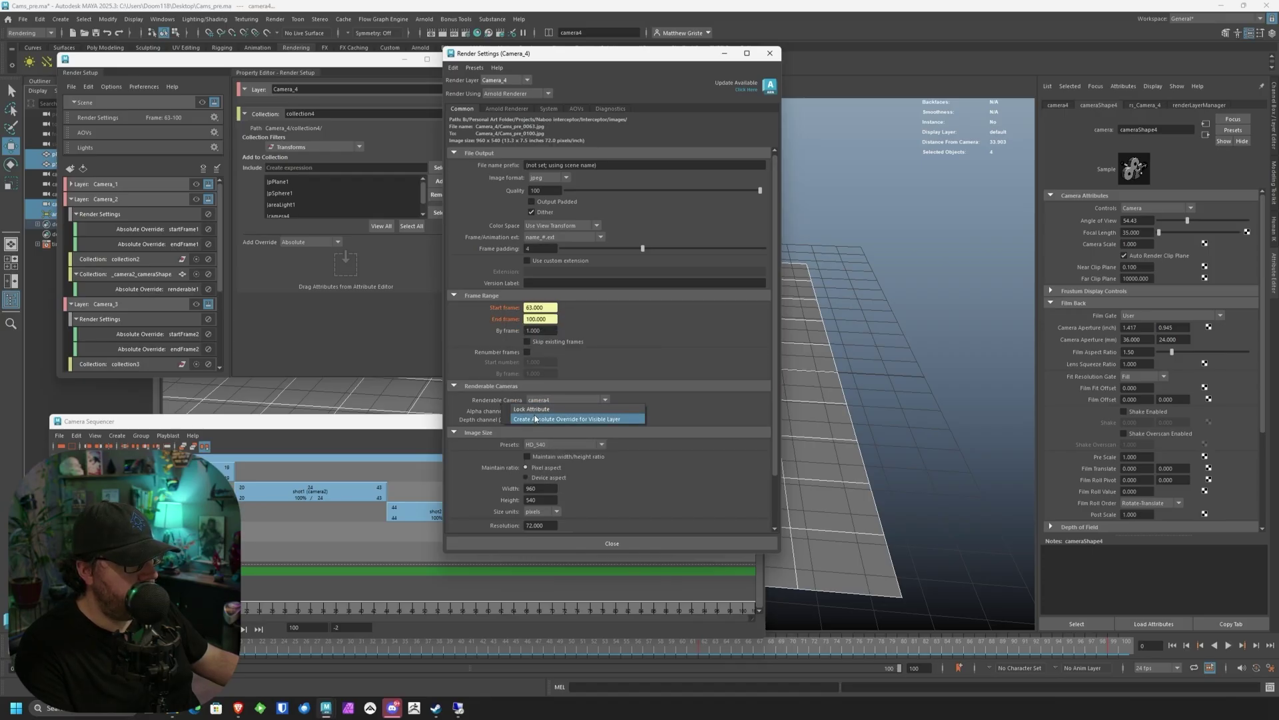
pyautogui.click(567, 414)
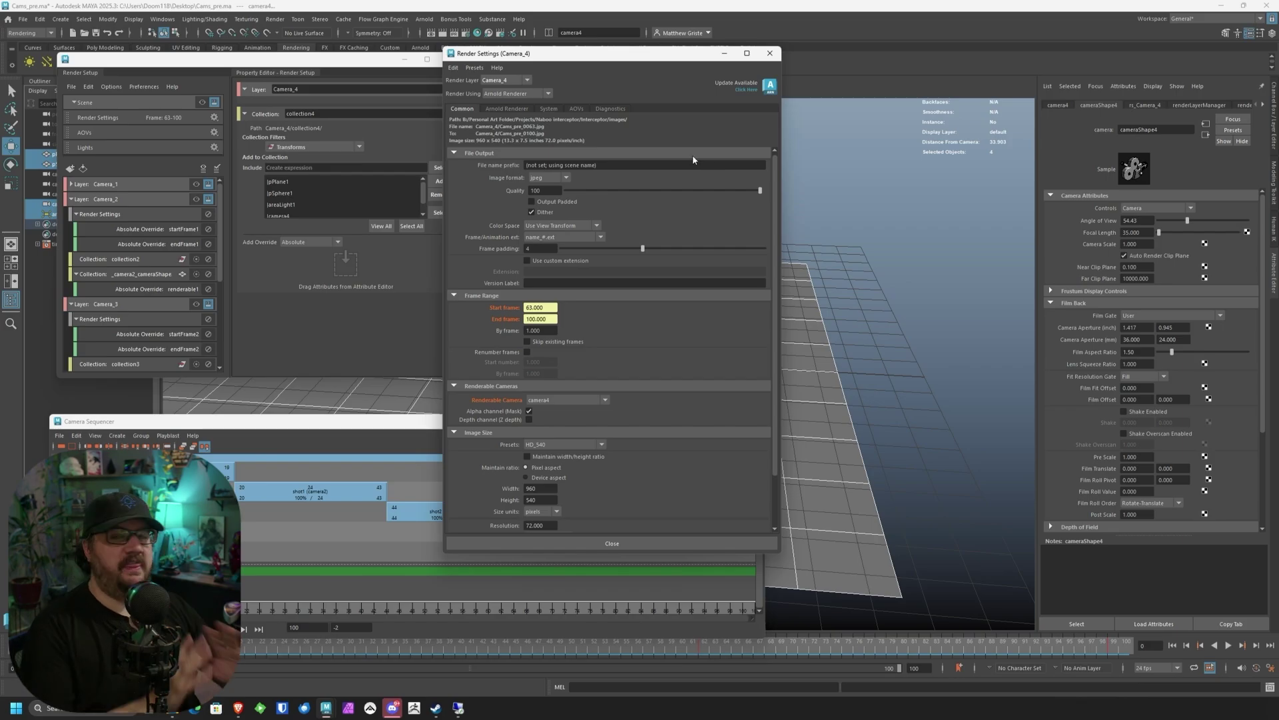
# Move Render Settings aside and bring up the Render > Render Sequence options at the upper left.
pyautogui.moveTo(597, 55); pyautogui.dragTo(935, 57)
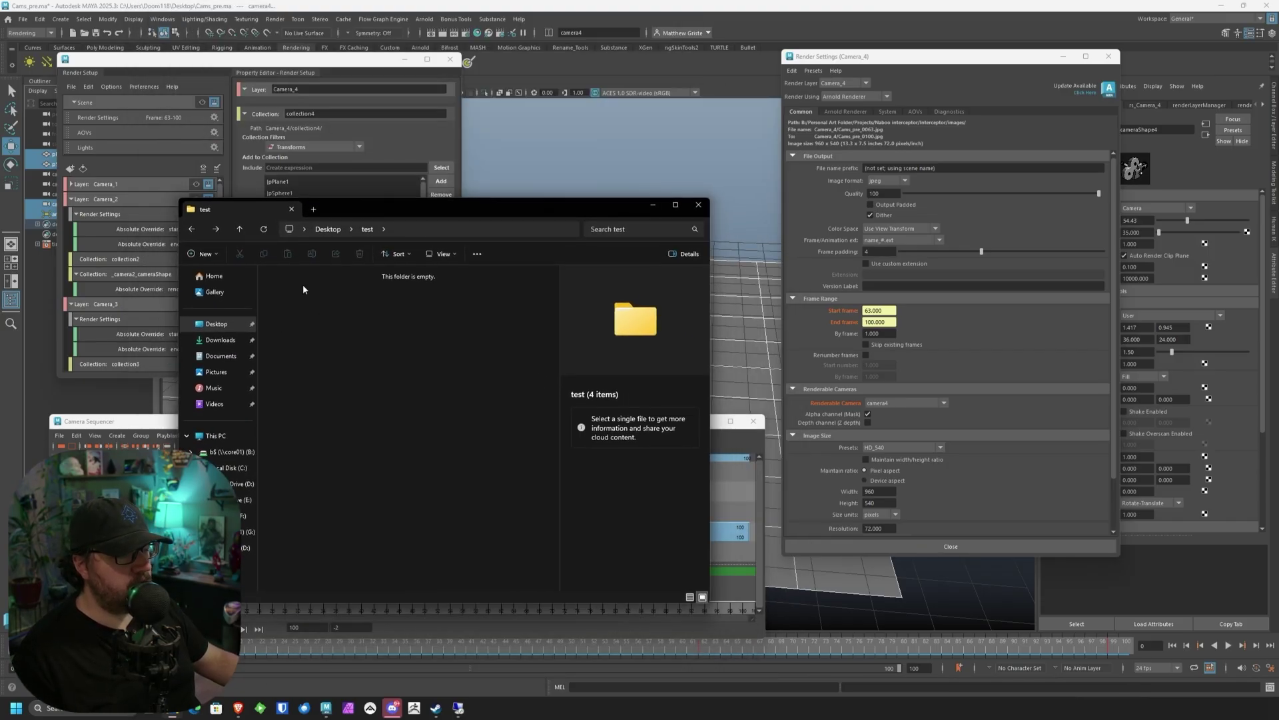
pyautogui.click(272, 20)
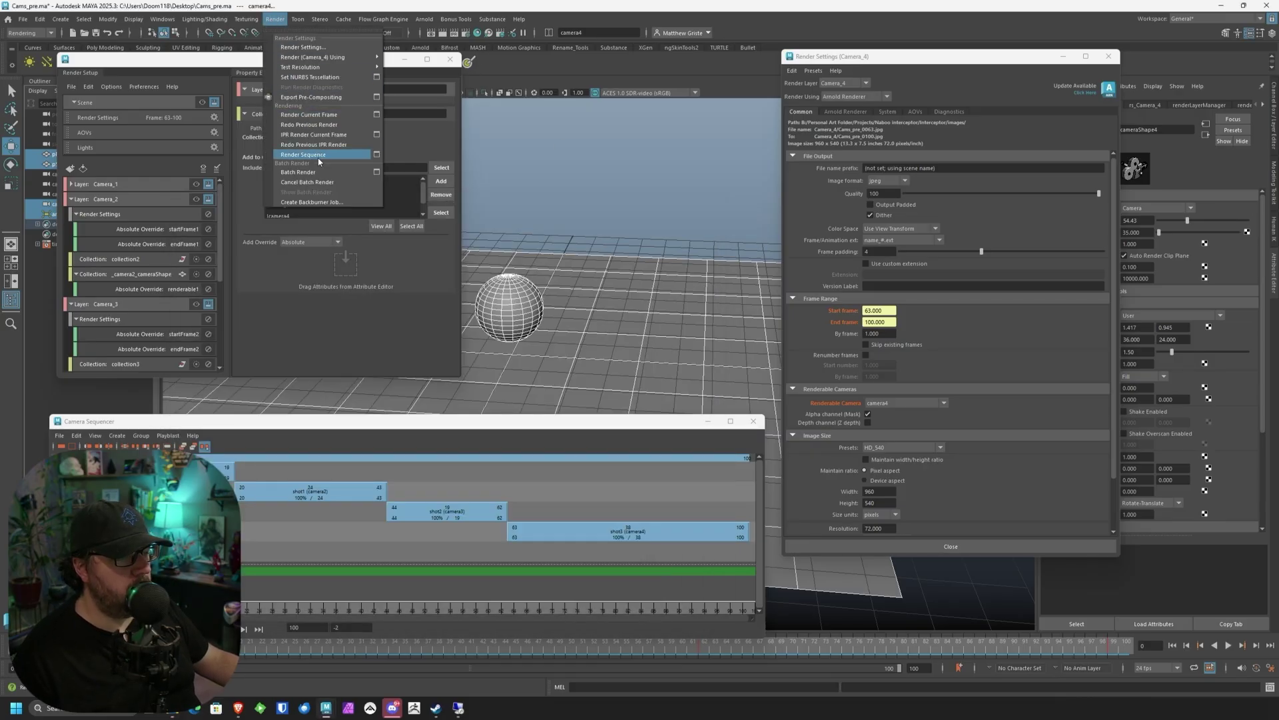
pyautogui.click(377, 154)
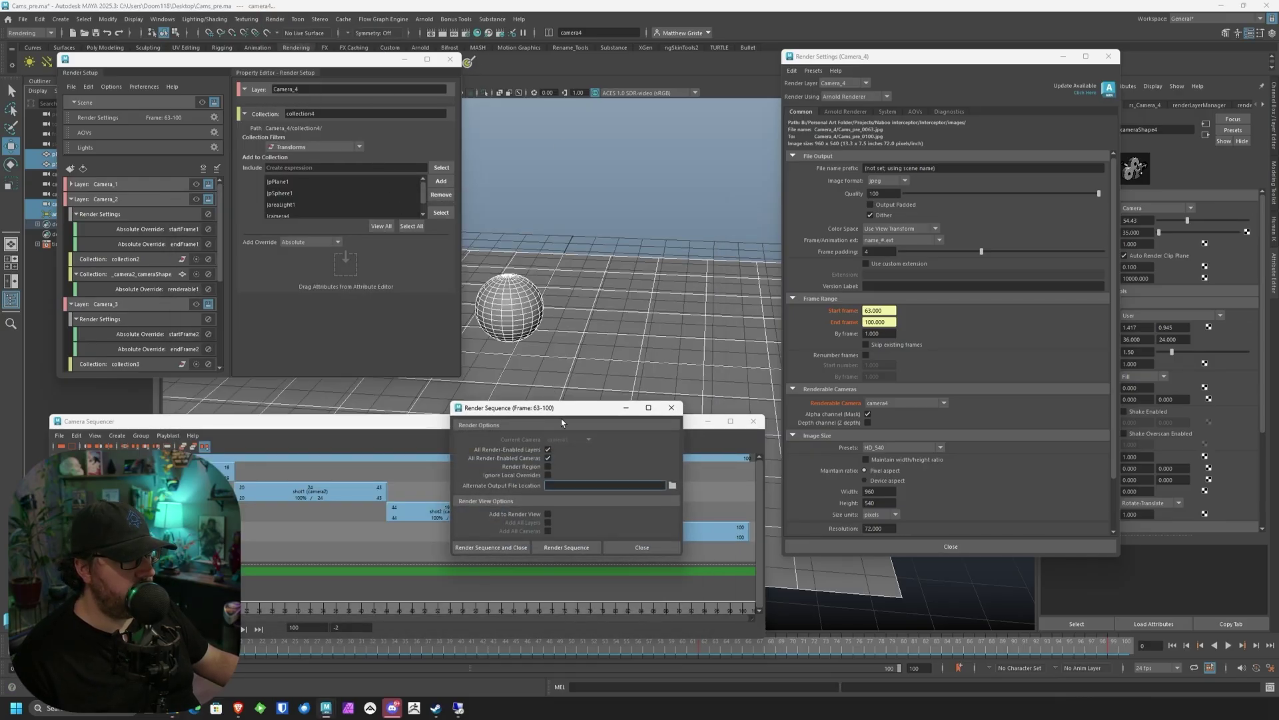
pyautogui.moveTo(561, 422); pyautogui.dragTo(462, 144)
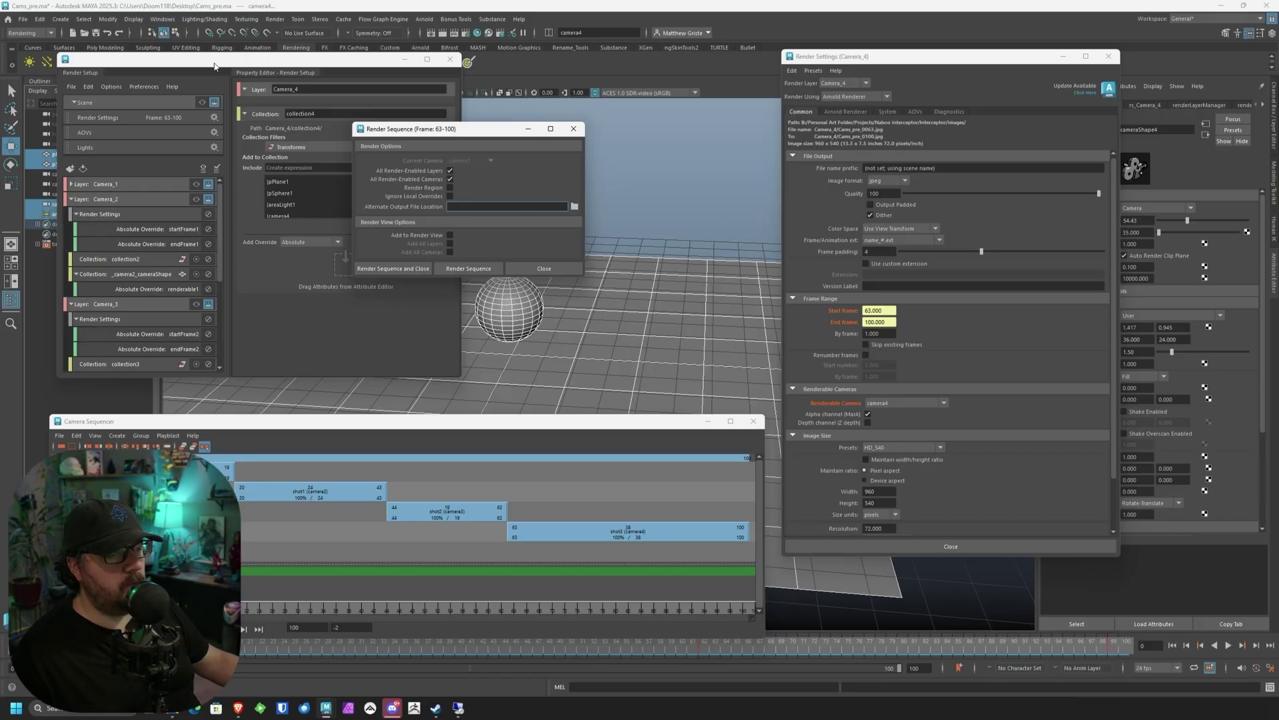
# Collapse the Camera_2, Camera_3 and Camera_4 layer details in Render Setup.
pyautogui.moveTo(213, 64); pyautogui.dragTo(215, 97)
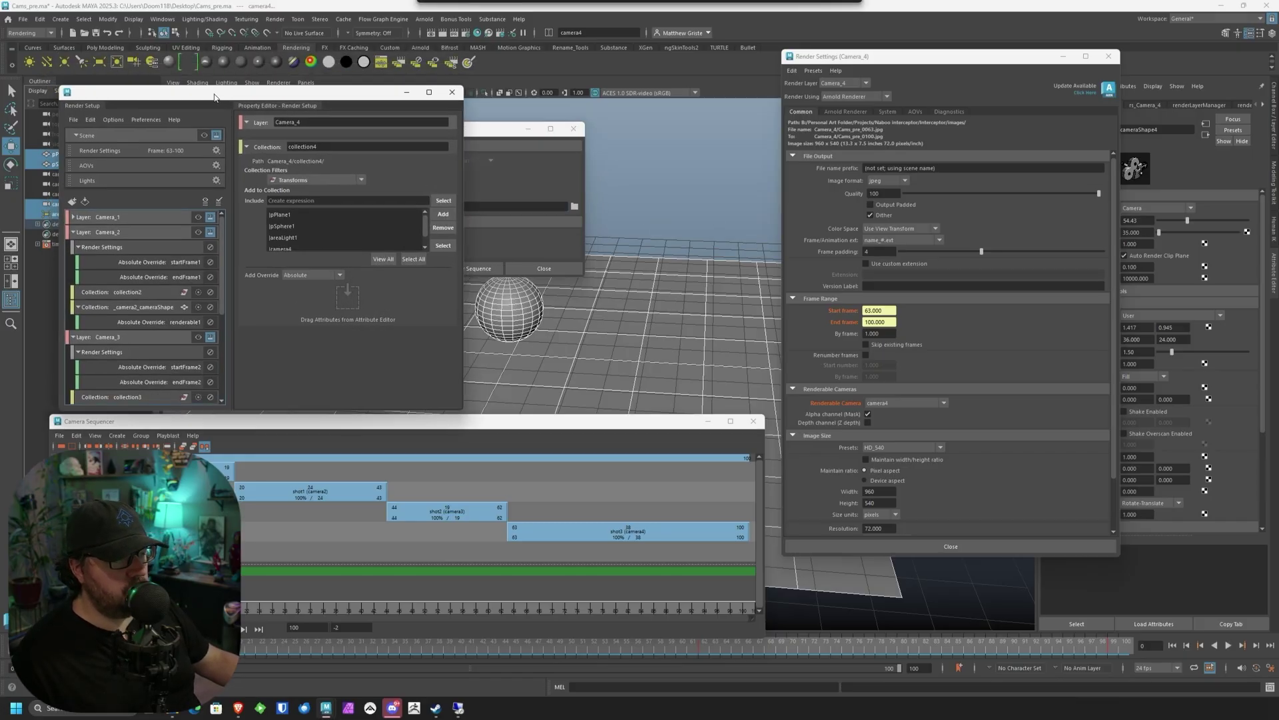
pyautogui.click(100, 218)
pyautogui.click(97, 232)
pyautogui.click(97, 247)
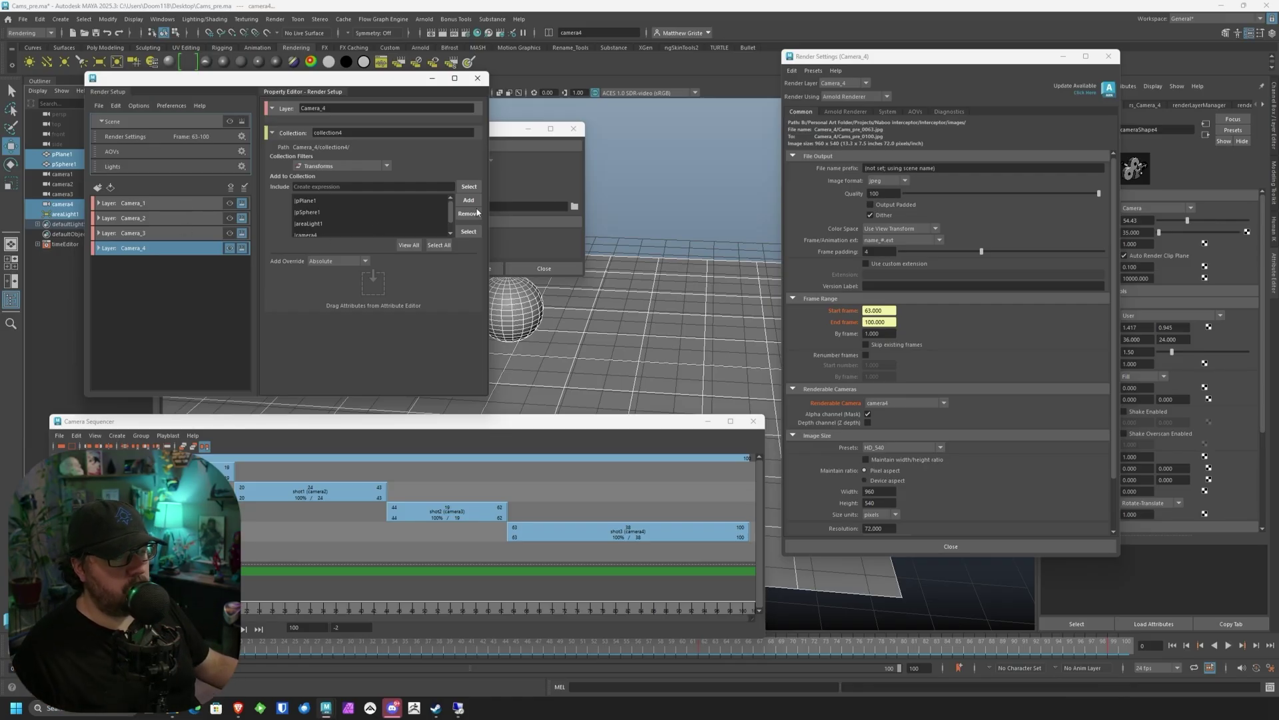
# Set the Render Sequence alternate output file location to the Desktop\test folder.
pyautogui.click(543, 182)
pyautogui.click(573, 206)
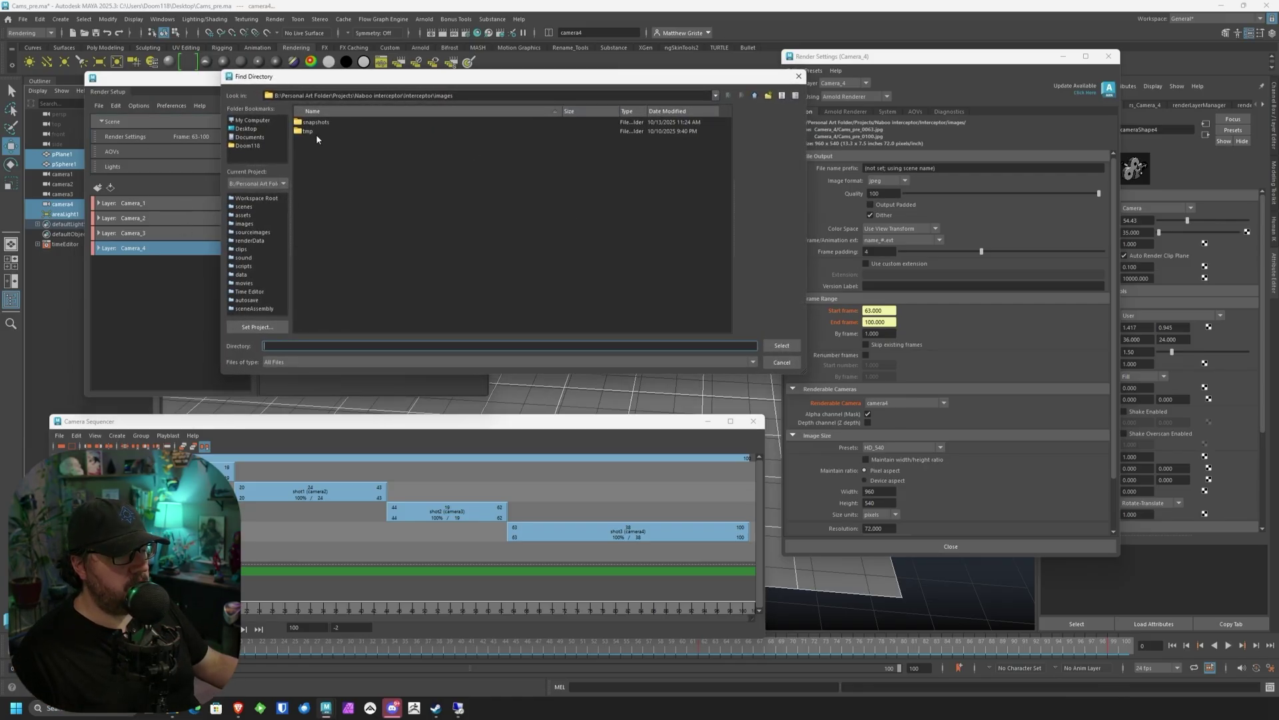
pyautogui.click(246, 129)
pyautogui.doubleClick(310, 142)
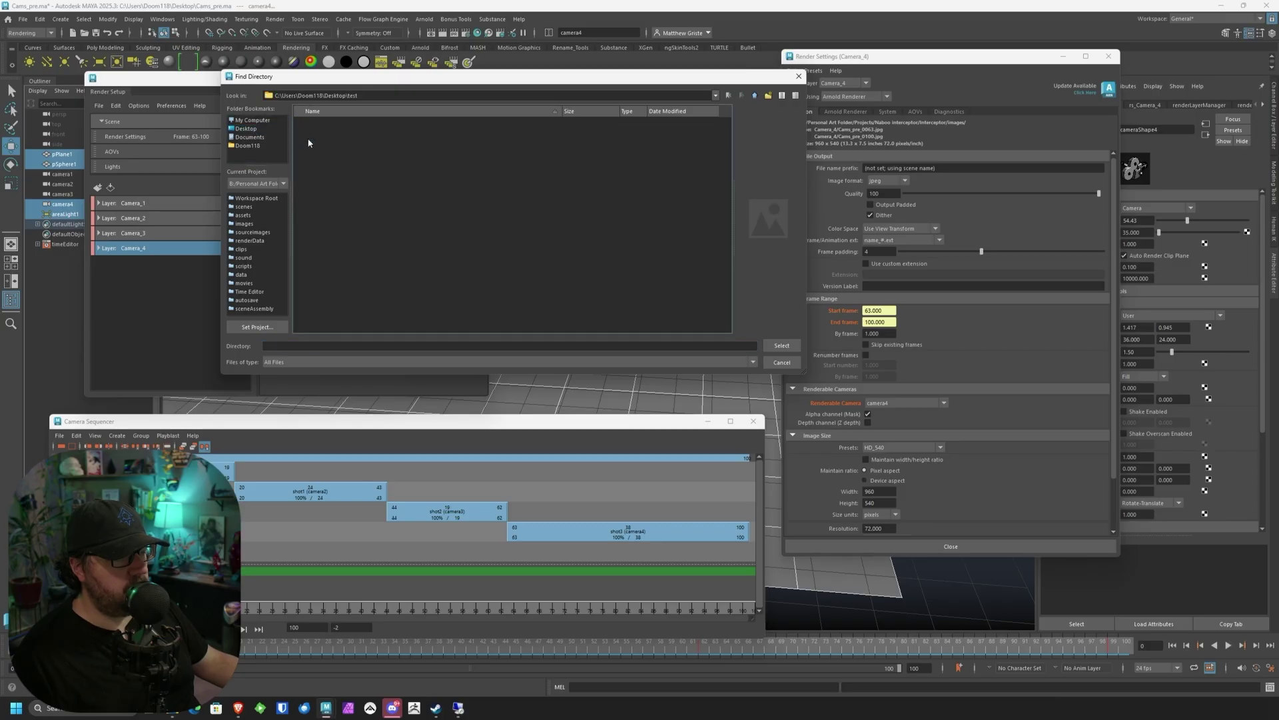
pyautogui.click(782, 346)
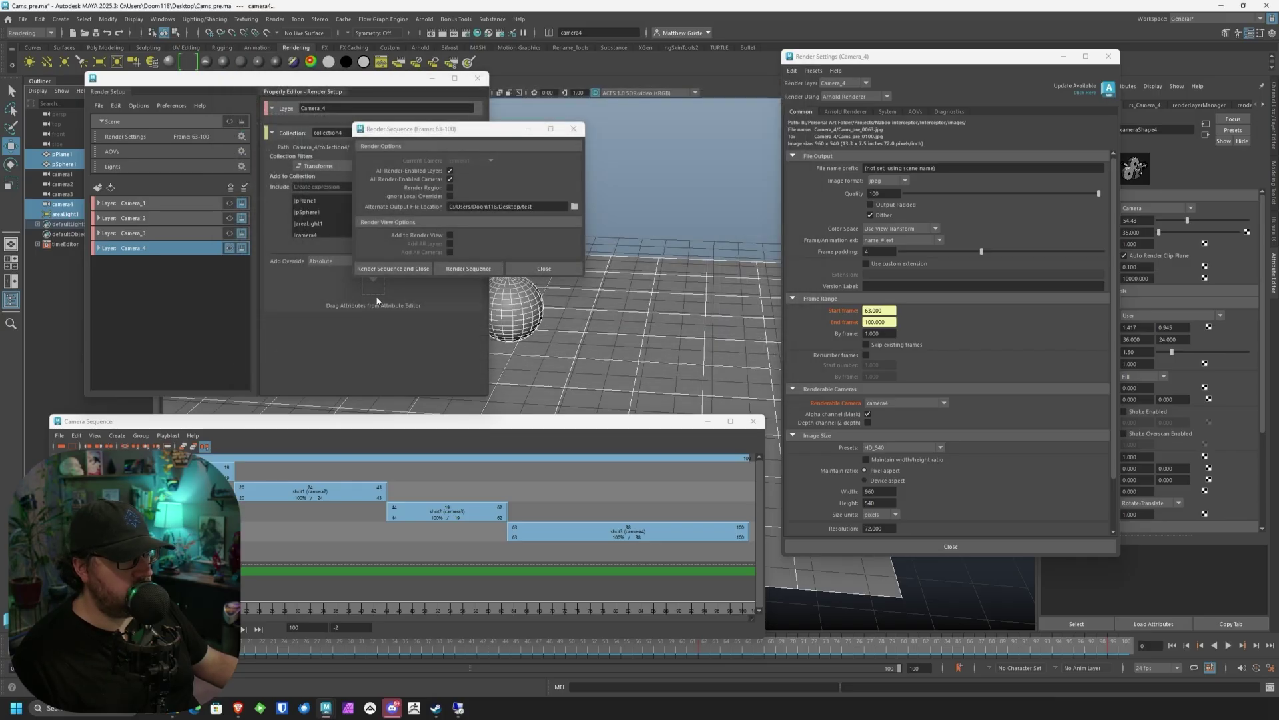
# Run Render Sequence for all layers, watching the test folder until rendering completes.
pyautogui.click(453, 269)
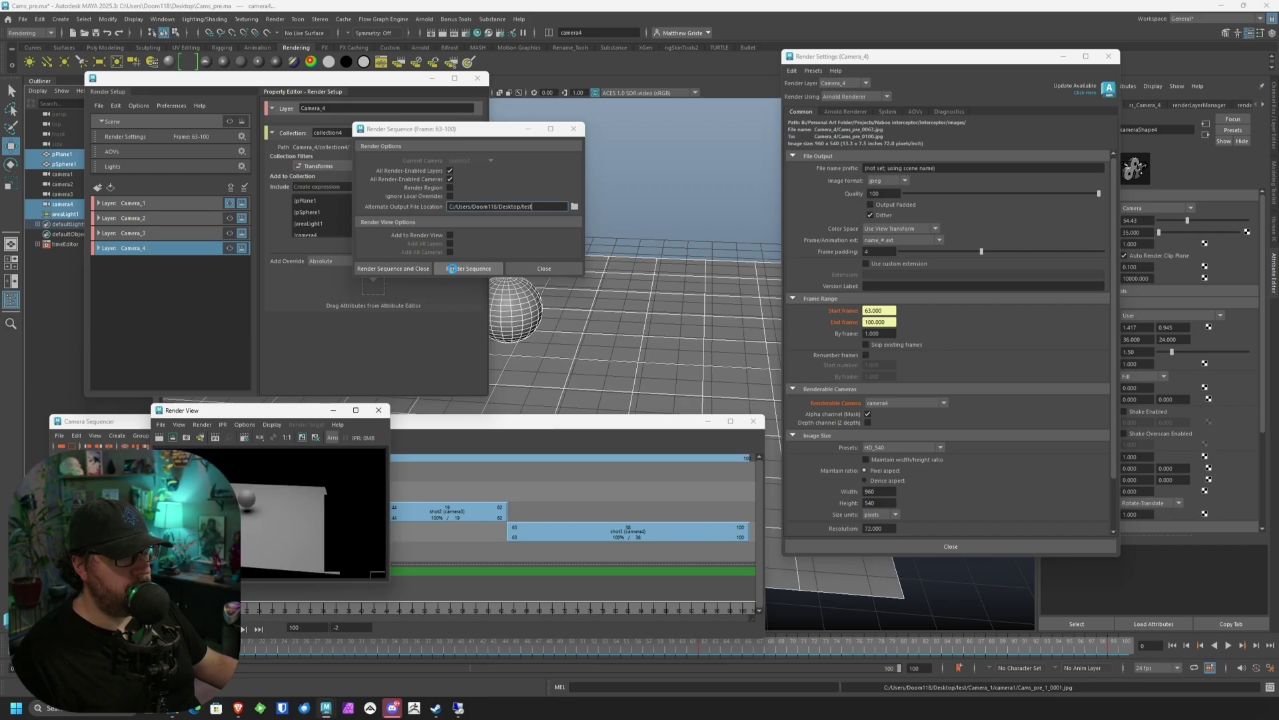
pyautogui.click(176, 711)
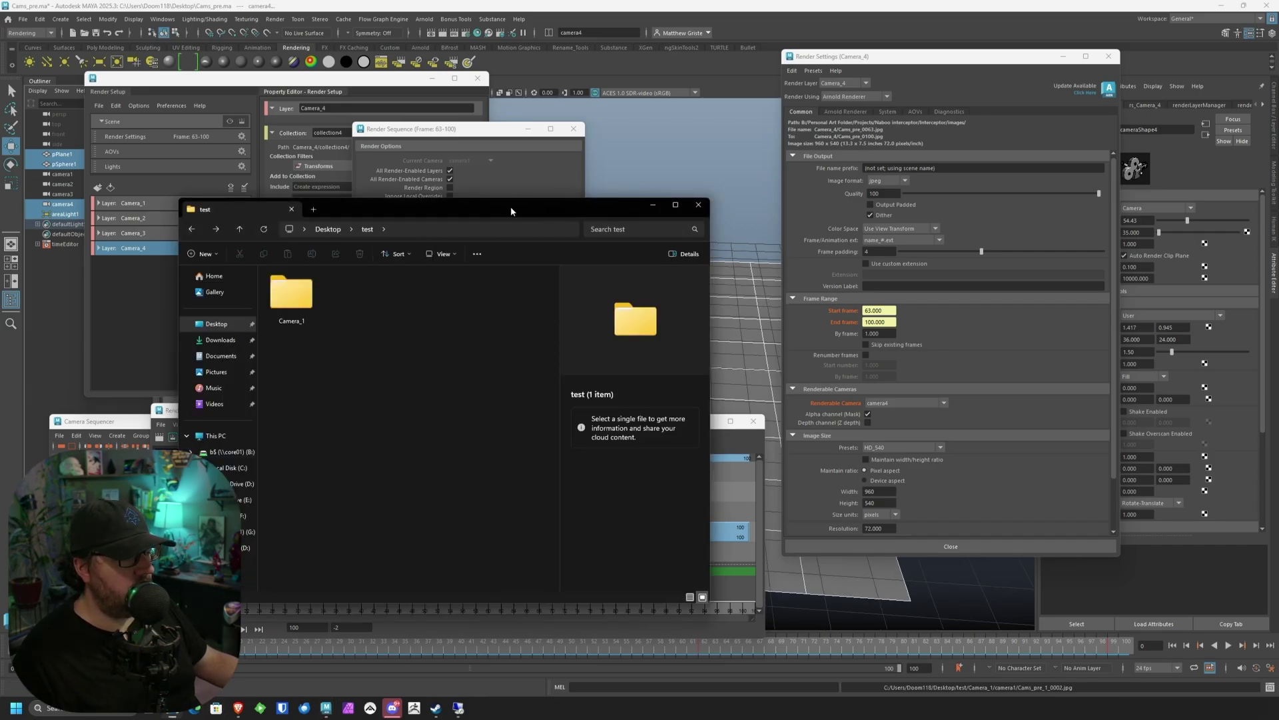
pyautogui.moveTo(506, 208); pyautogui.dragTo(786, 123)
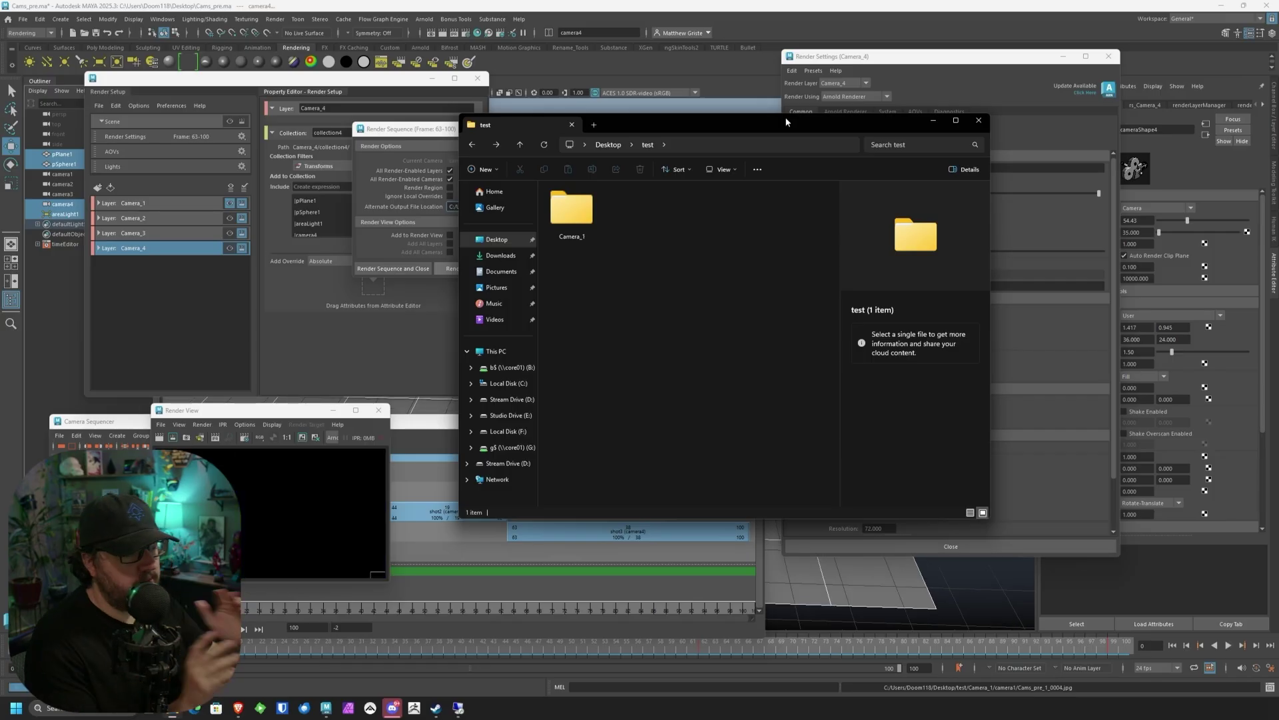
pyautogui.click(484, 453)
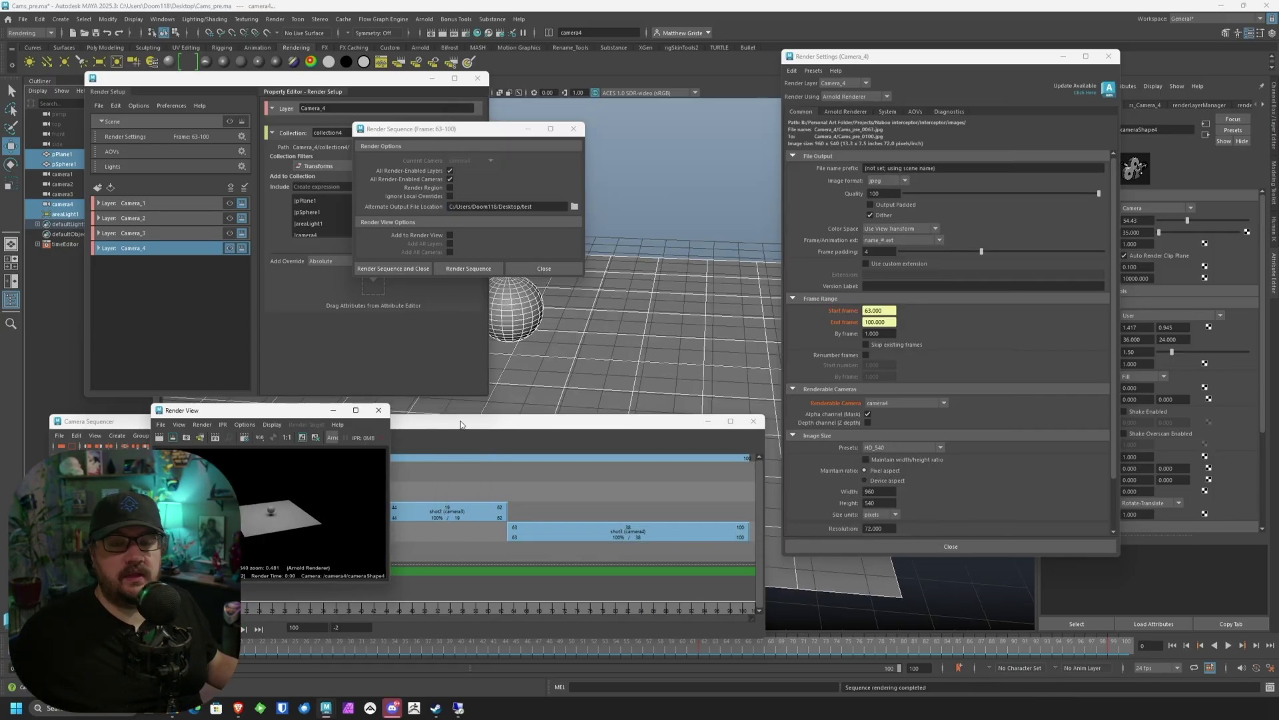
# Check Camera_1's 15 rendered frames, then browse into the Camera_2 folder's 24 JPEGs.
pyautogui.click(177, 714)
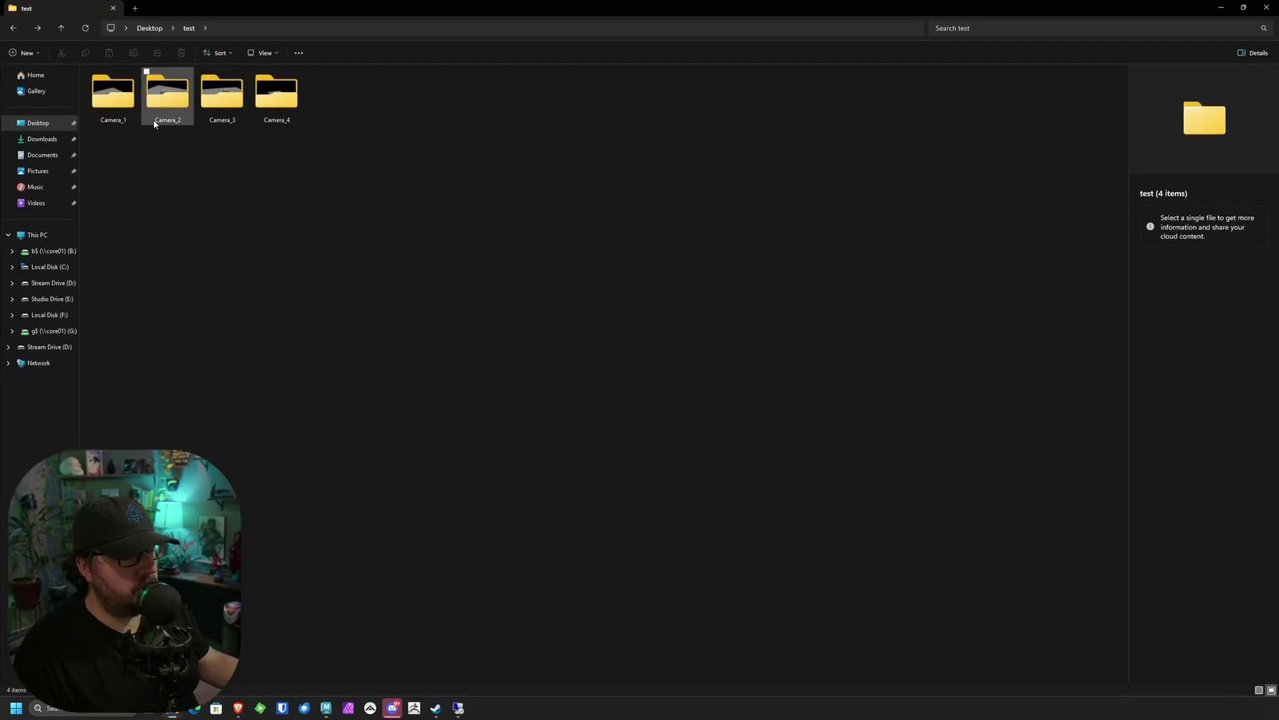
pyautogui.click(101, 117)
pyautogui.doubleClick(101, 116)
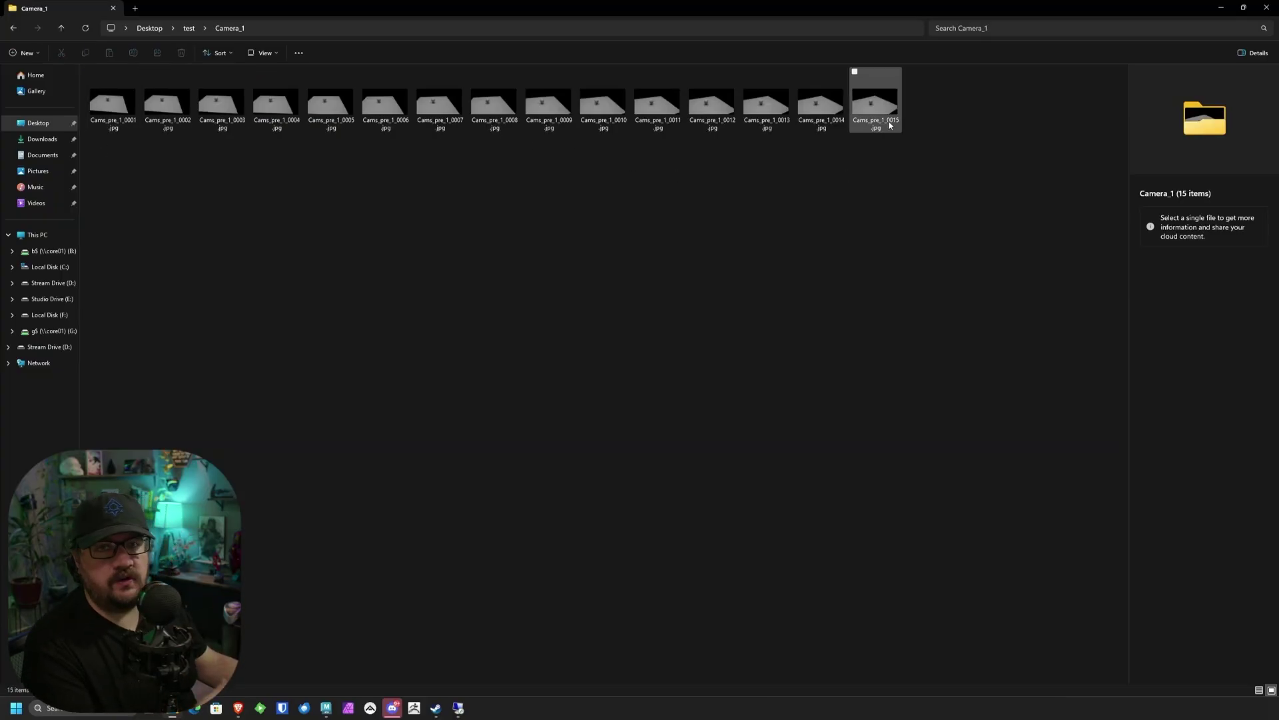
pyautogui.click(11, 25)
pyautogui.doubleClick(163, 100)
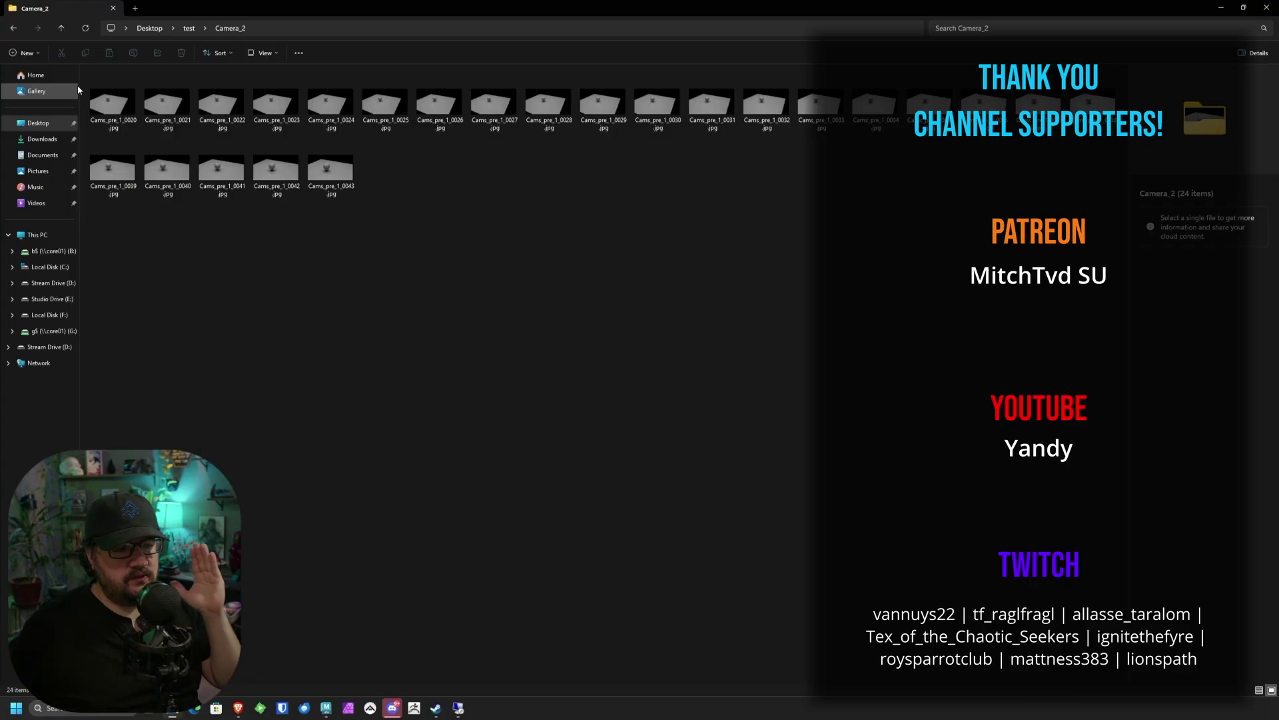
# Minimize the File Explorer window to bring Maya's Render View back into view.
pyautogui.click(1222, 8)
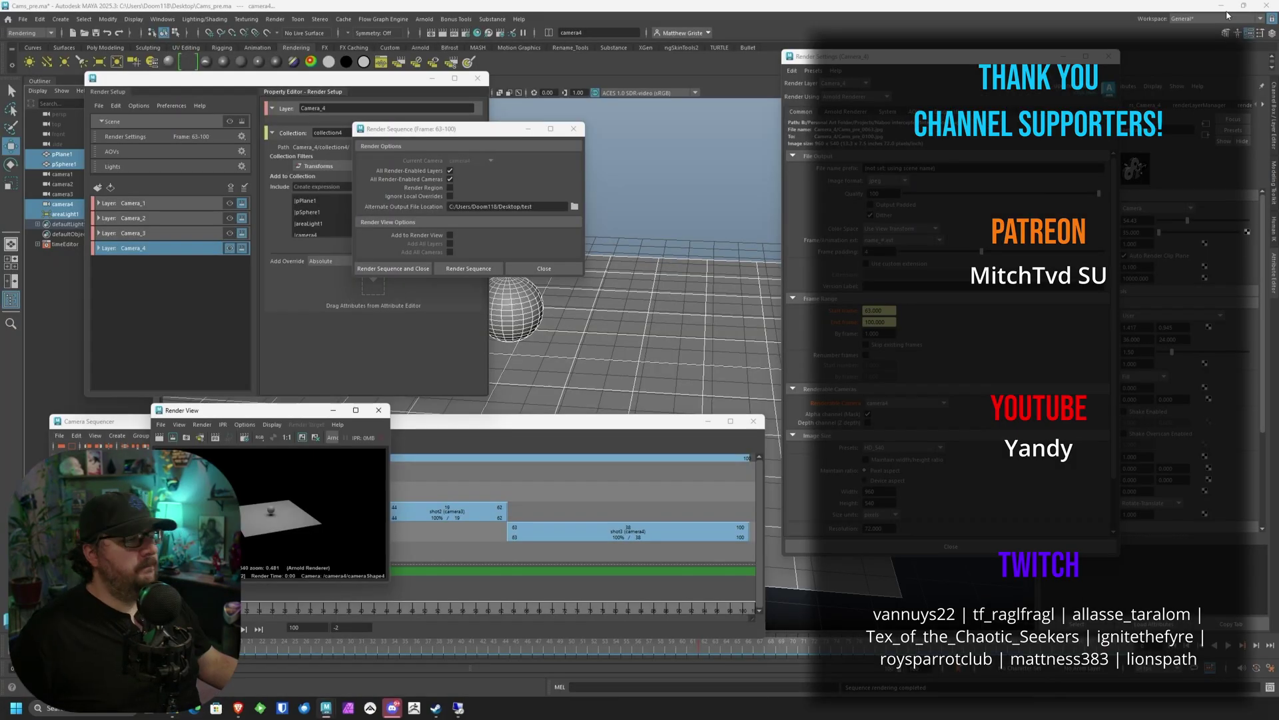